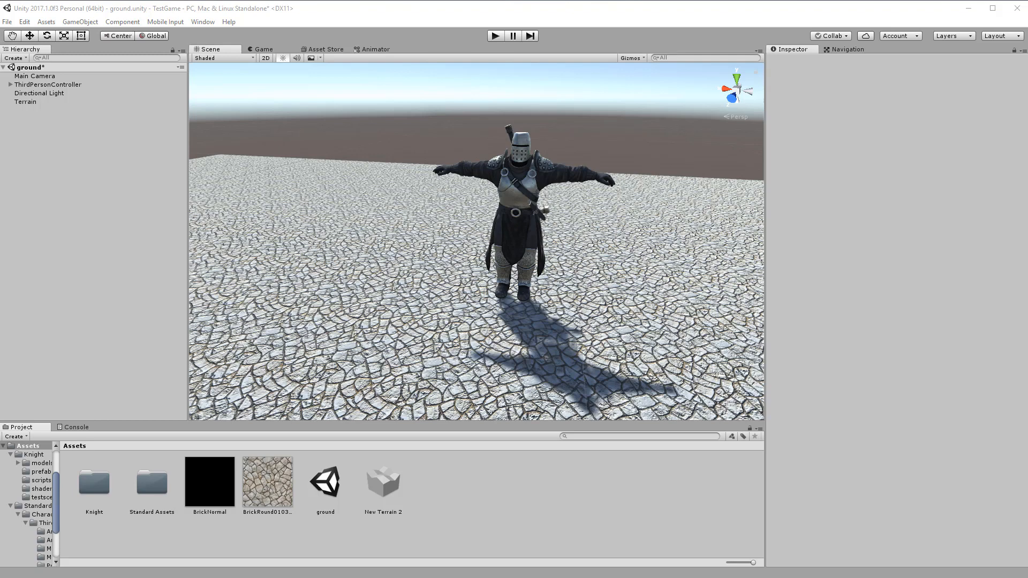
Play-test the knight scene by running the character in several directions and jumping, and exit play mode.
left_click(494, 38)
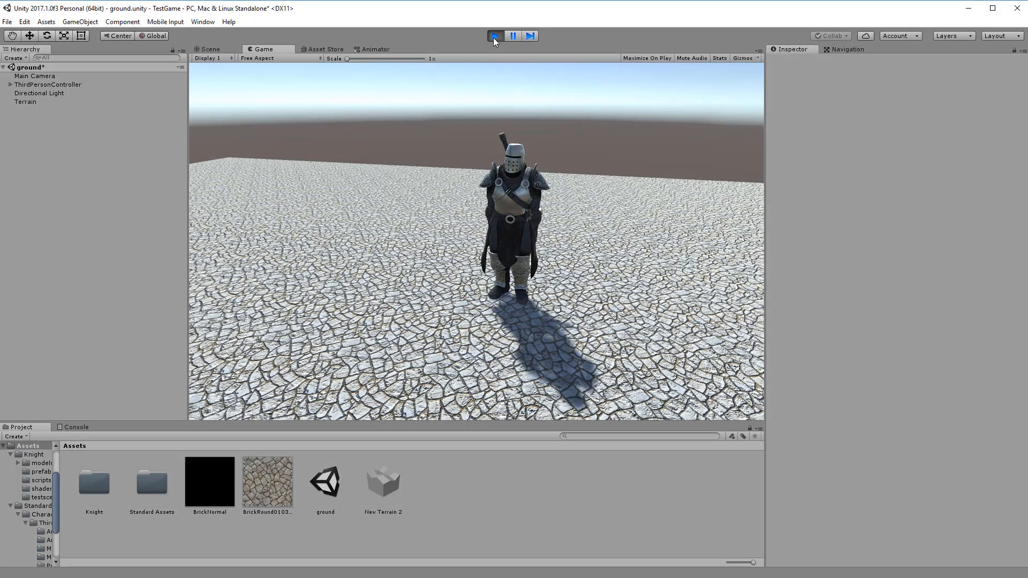
key("a")
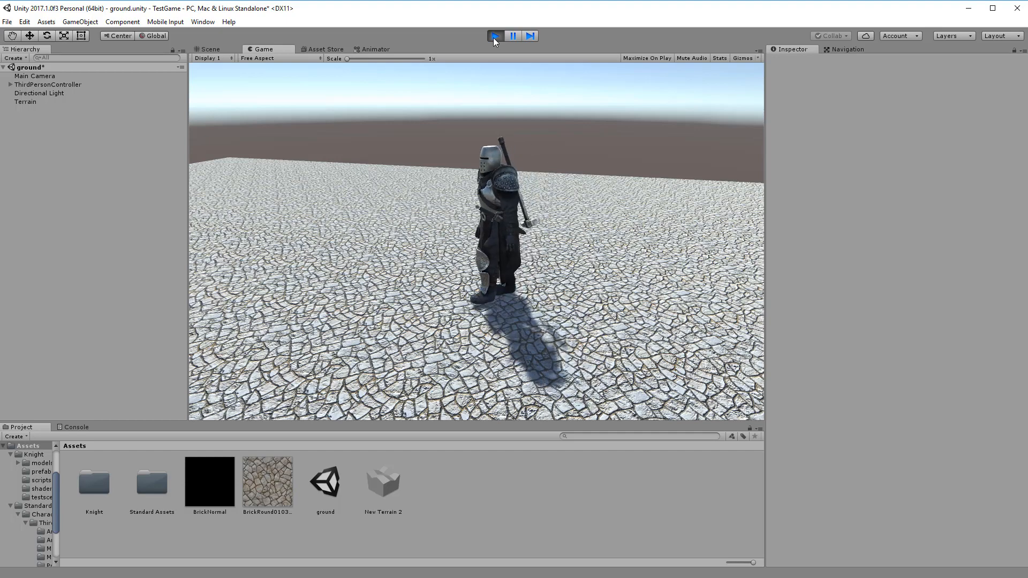
key("d")
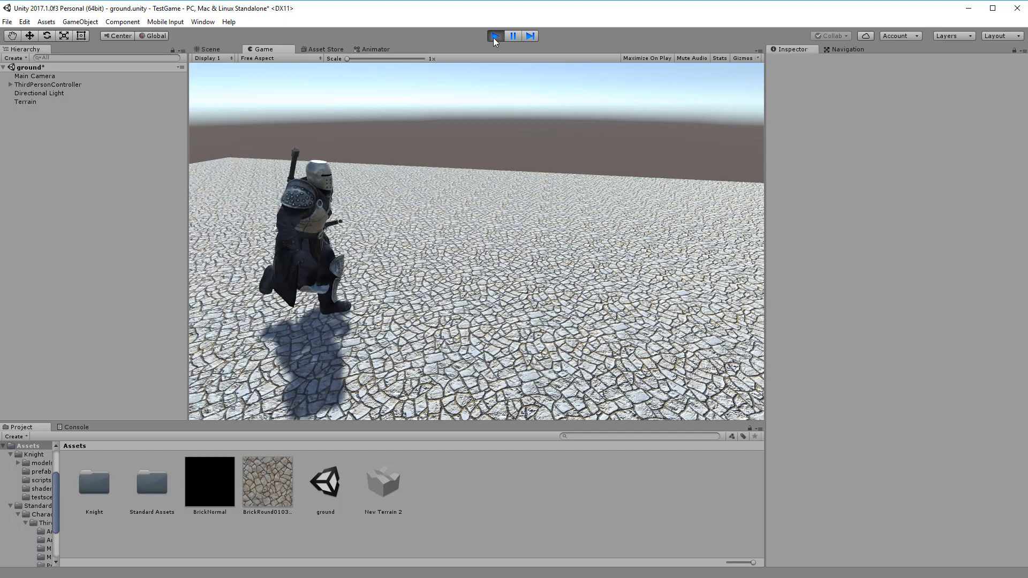
key("a")
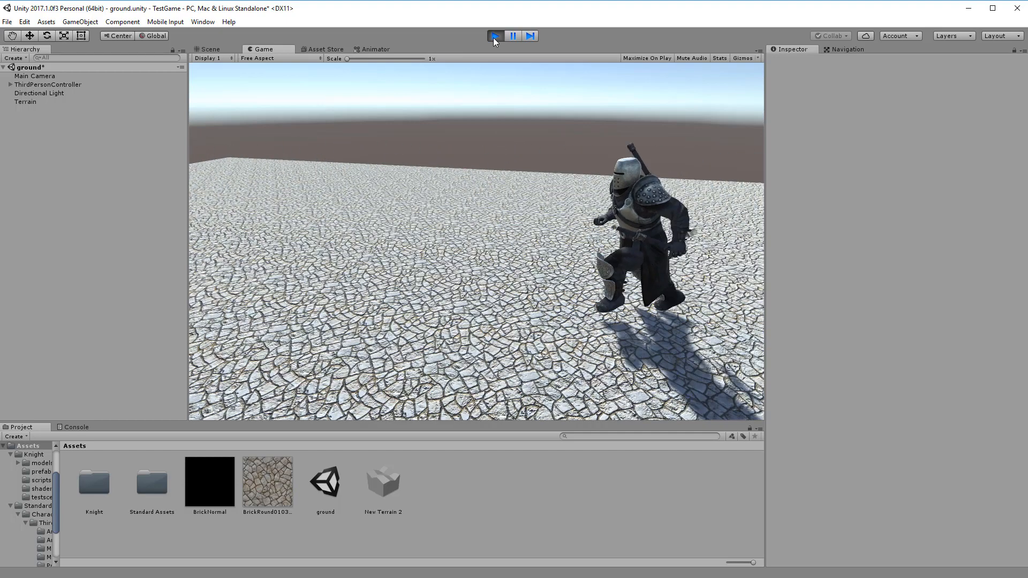
key("d")
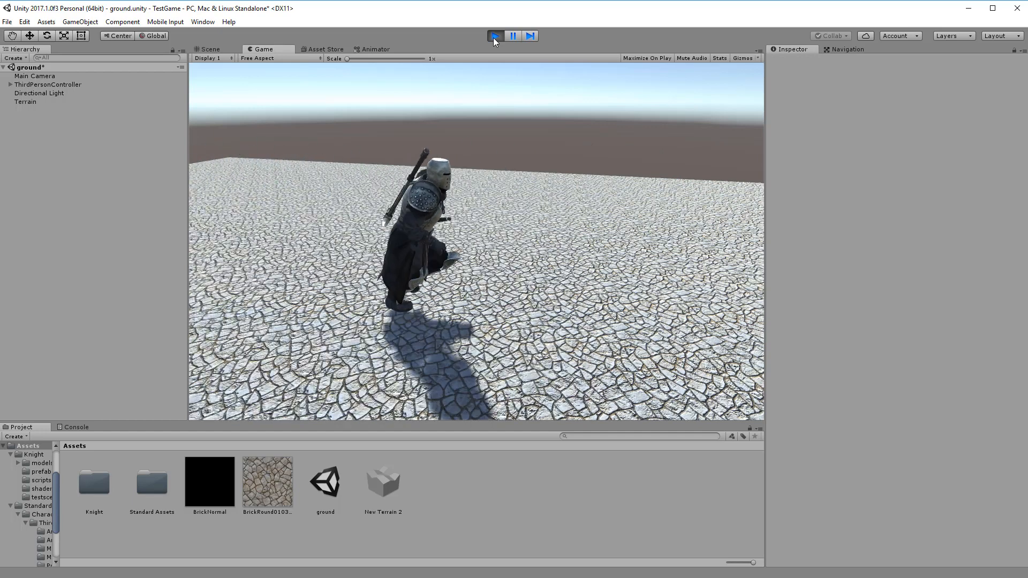
key("w")
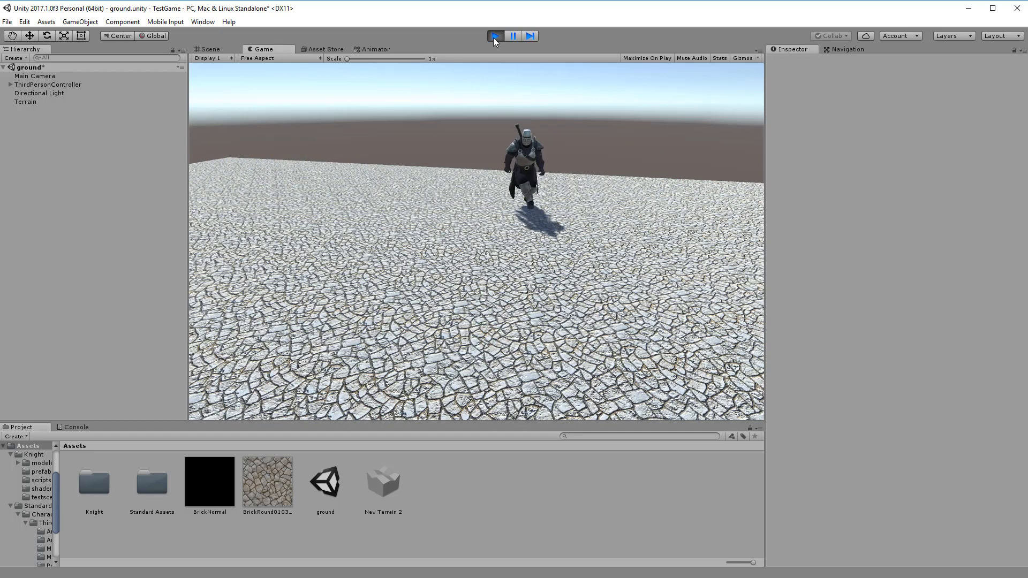
key("s")
key("a")
key("w")
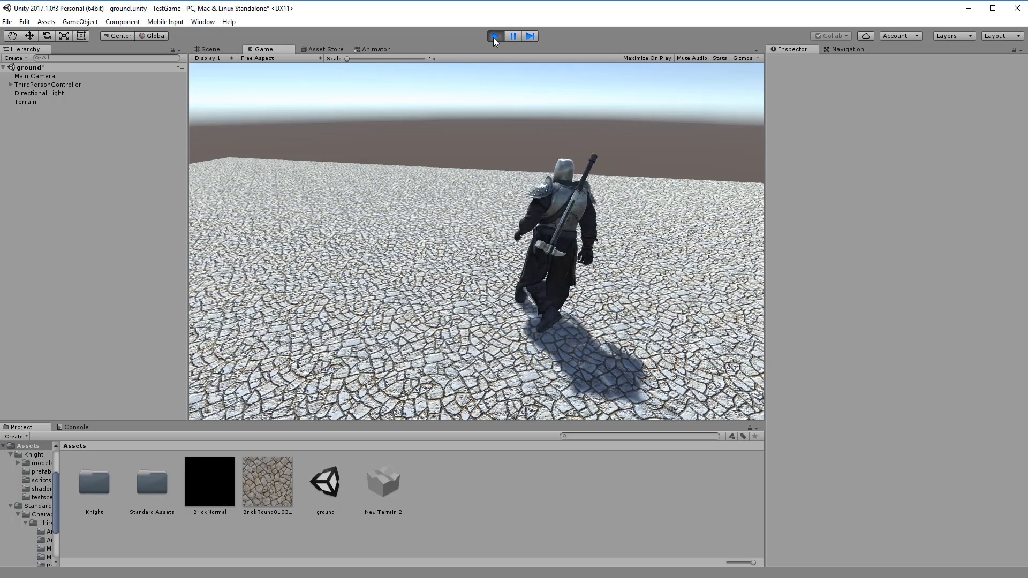
key("space")
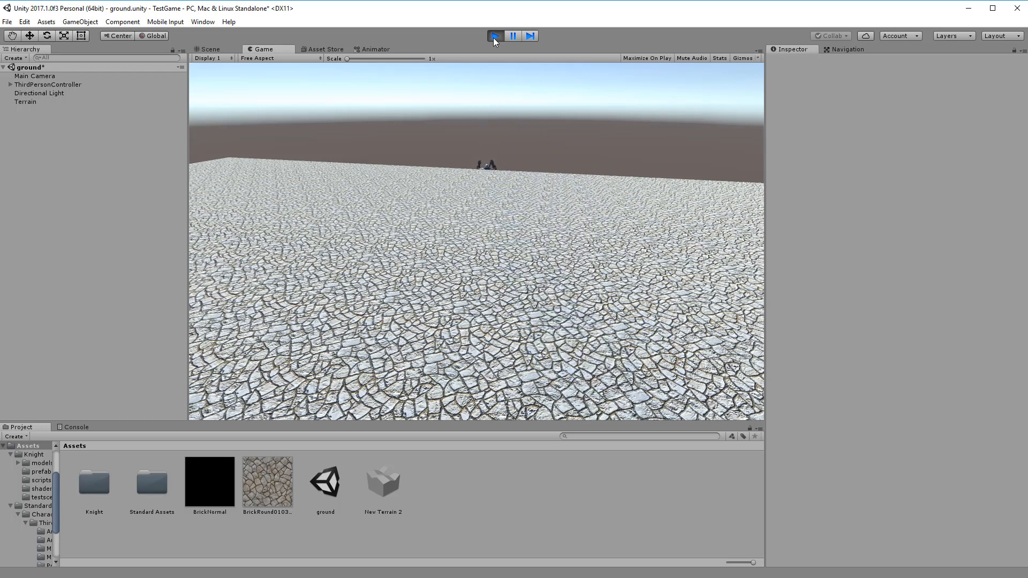
left_click(494, 36)
left_click(494, 36)
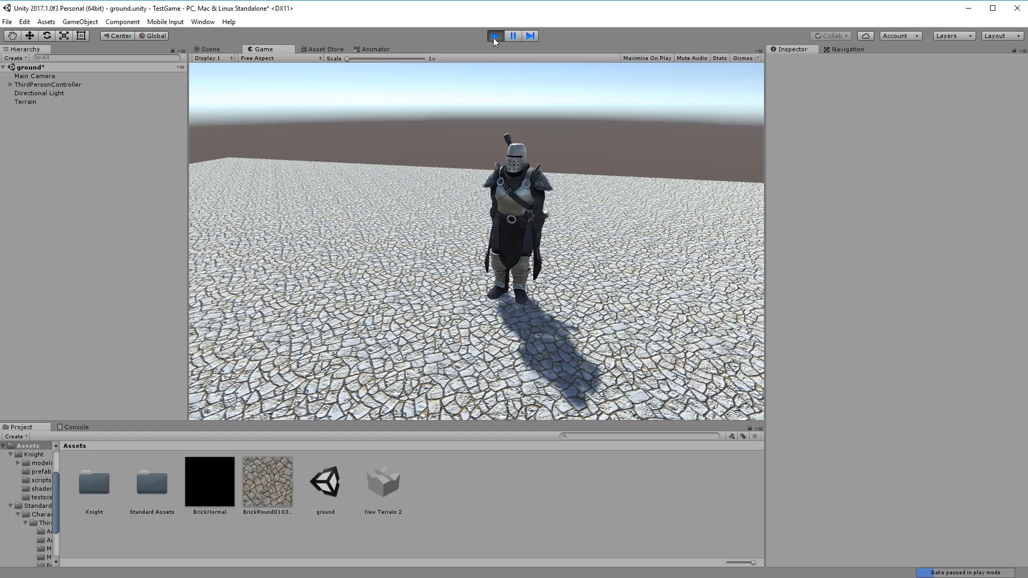
left_click(494, 39)
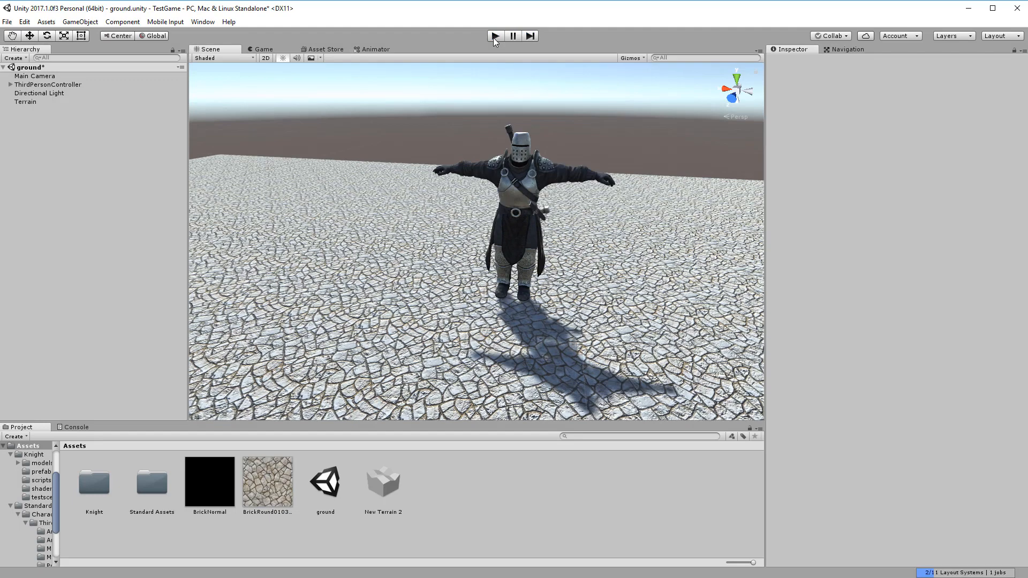
Start a new project and set its location to a new folder named TestGame2 inside the TestGame folder.
left_click(11, 24)
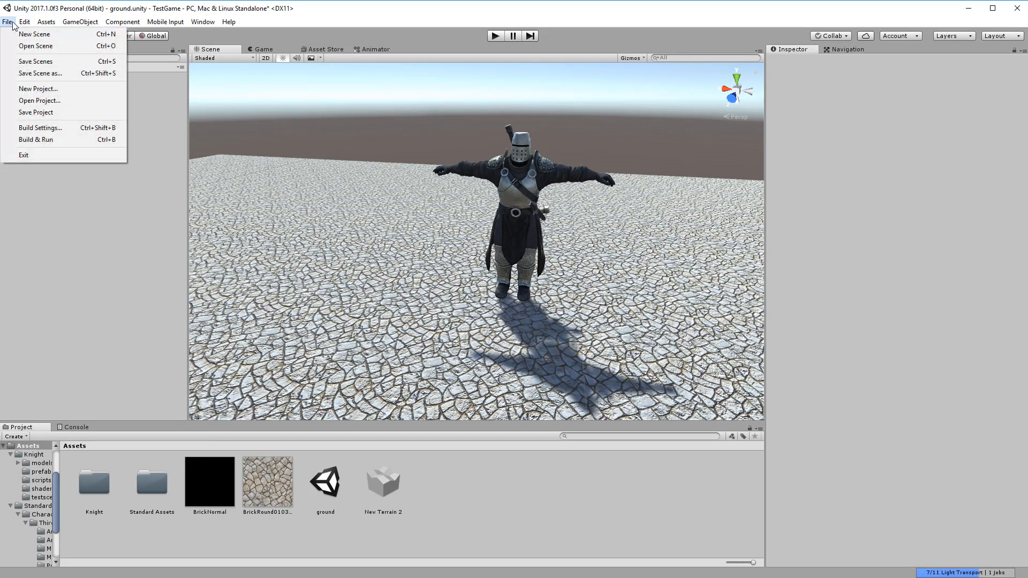
left_click(29, 91)
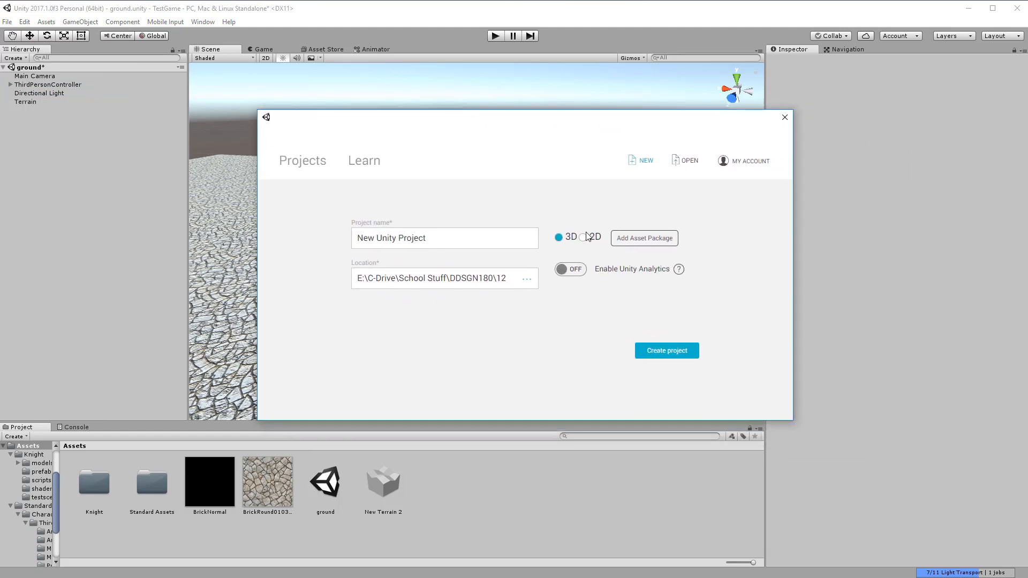
left_click(527, 279)
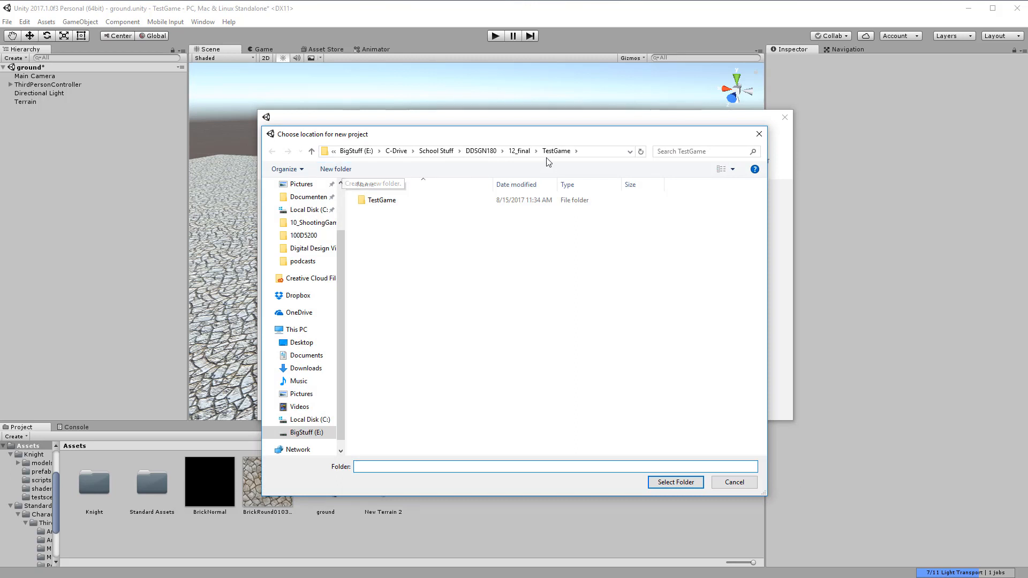
left_click(346, 175)
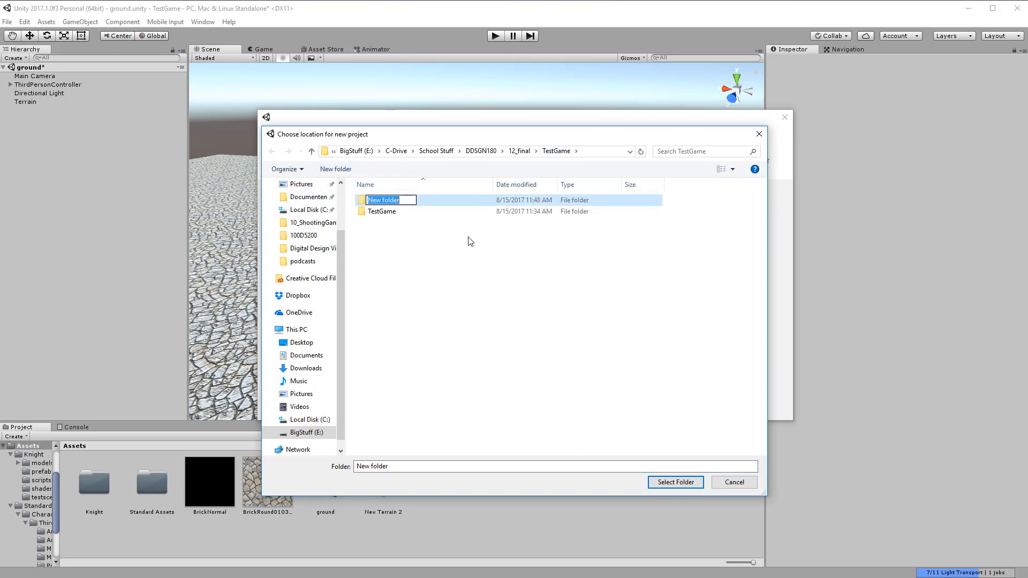
type("TestGame2")
key("Return")
double_click(413, 212)
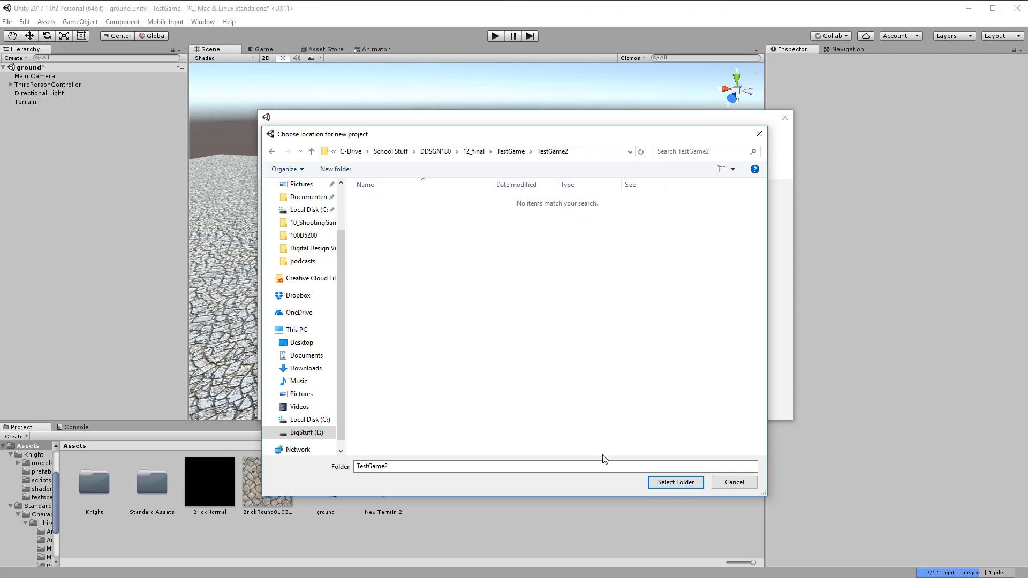
left_click(676, 483)
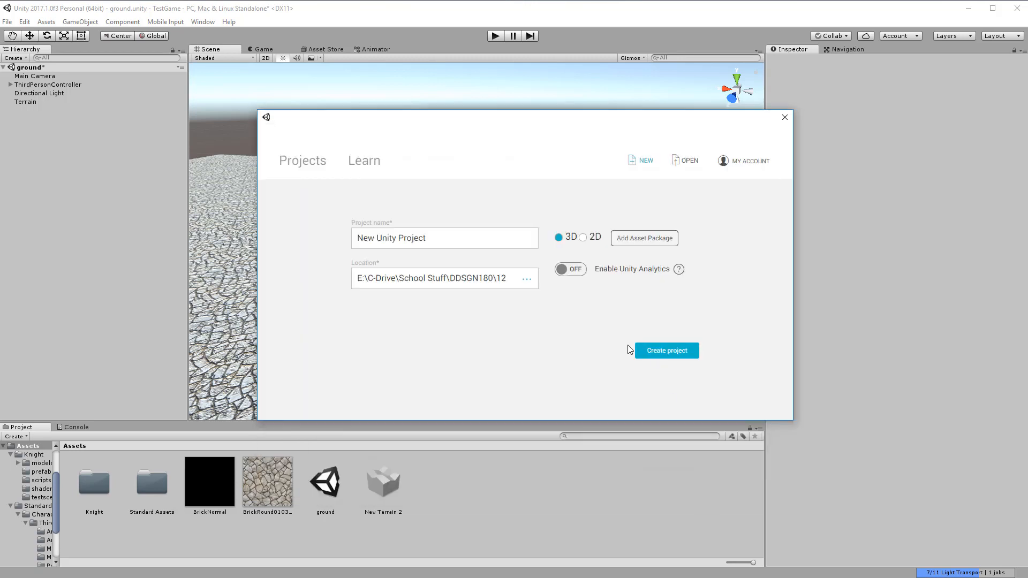
Name the 3D project Tester and create it, discarding the unsaved changes to the ground scene.
triple_click(352, 238)
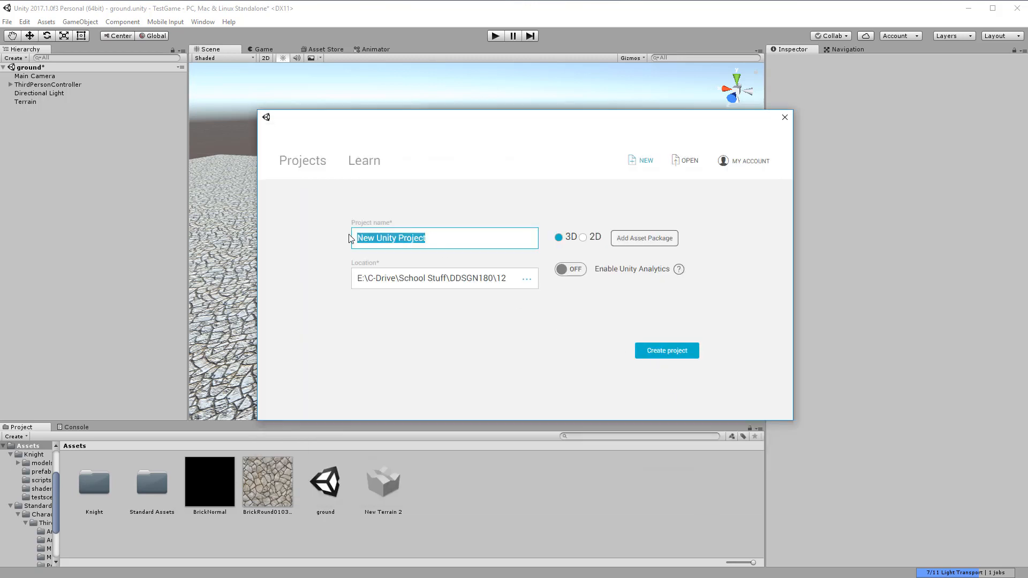
type("Tester")
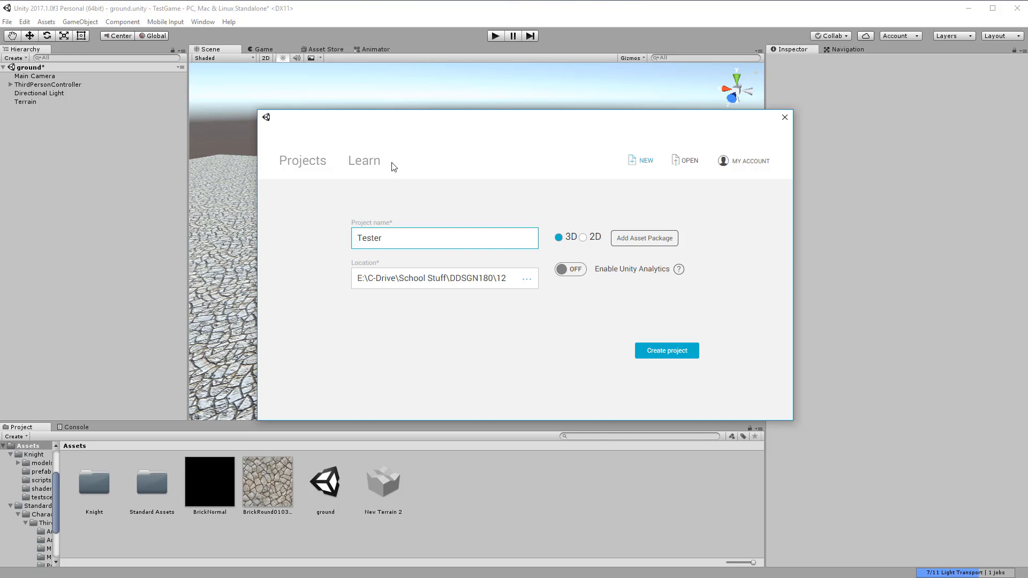
left_click(673, 354)
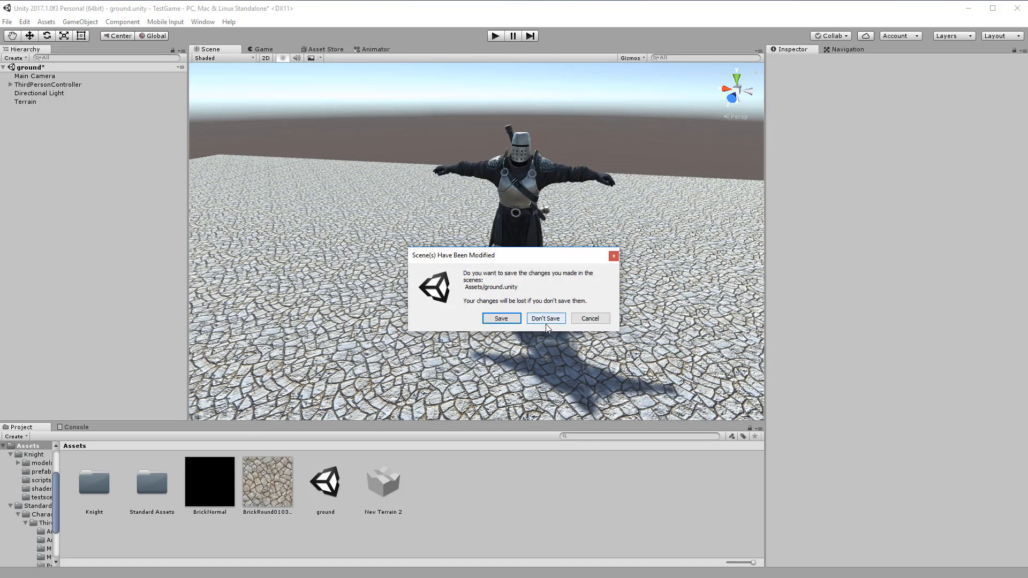
left_click(546, 321)
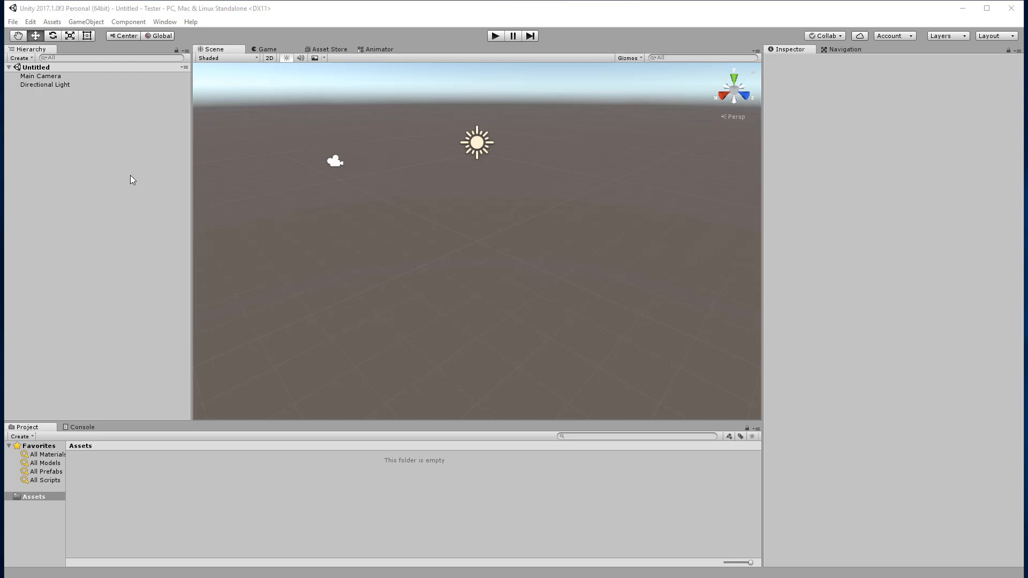
Add a 3D Terrain object to the empty scene.
right_click(46, 114)
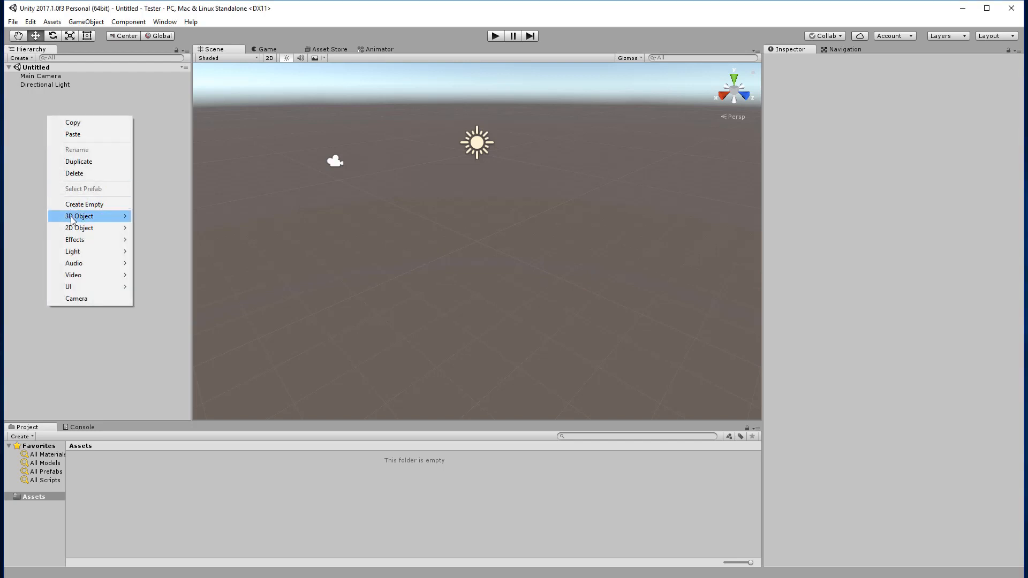
mouse_move(72, 220)
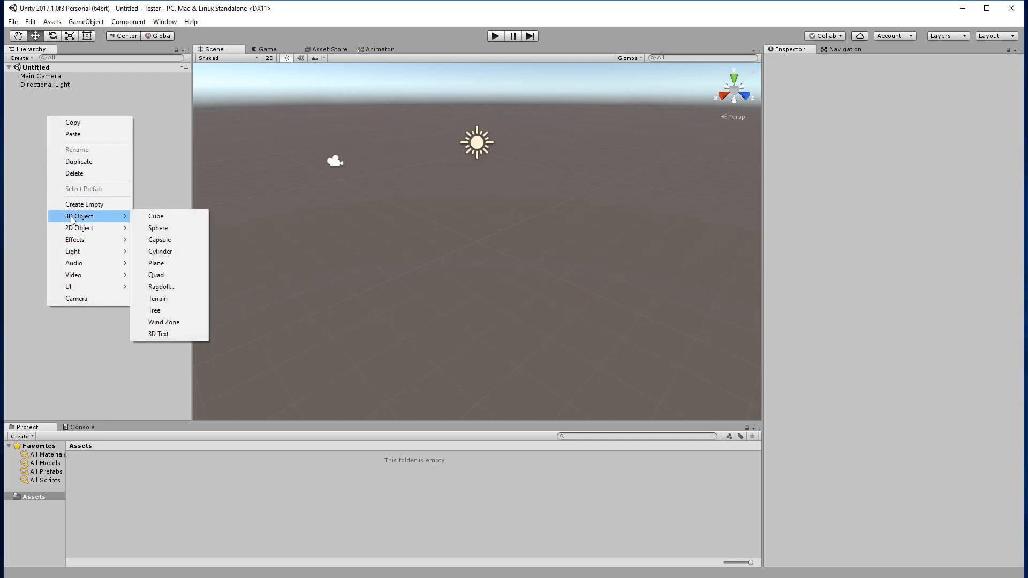
left_click(158, 298)
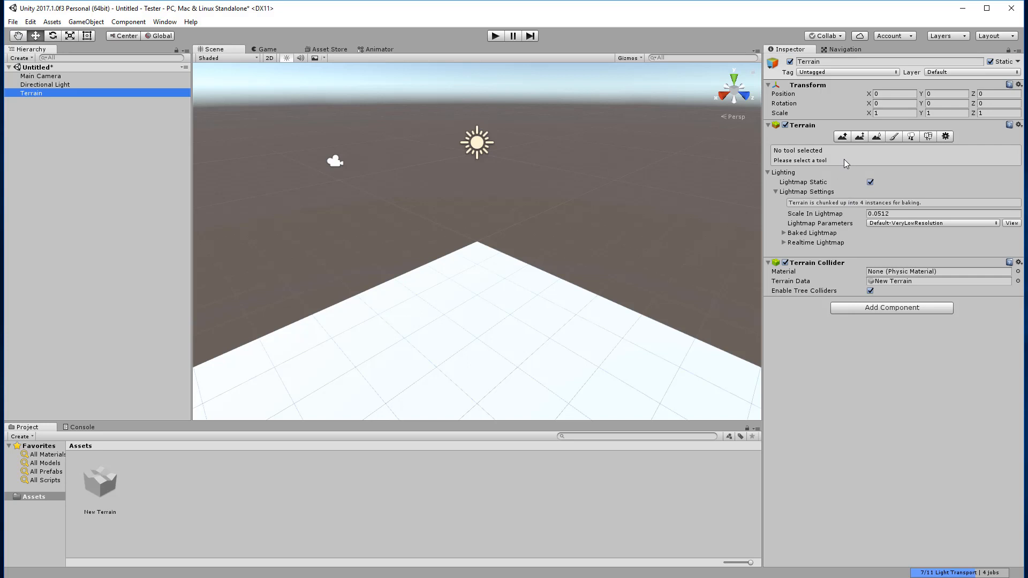
Set both the terrain width and the terrain length to 25 in the terrain settings.
left_click(943, 136)
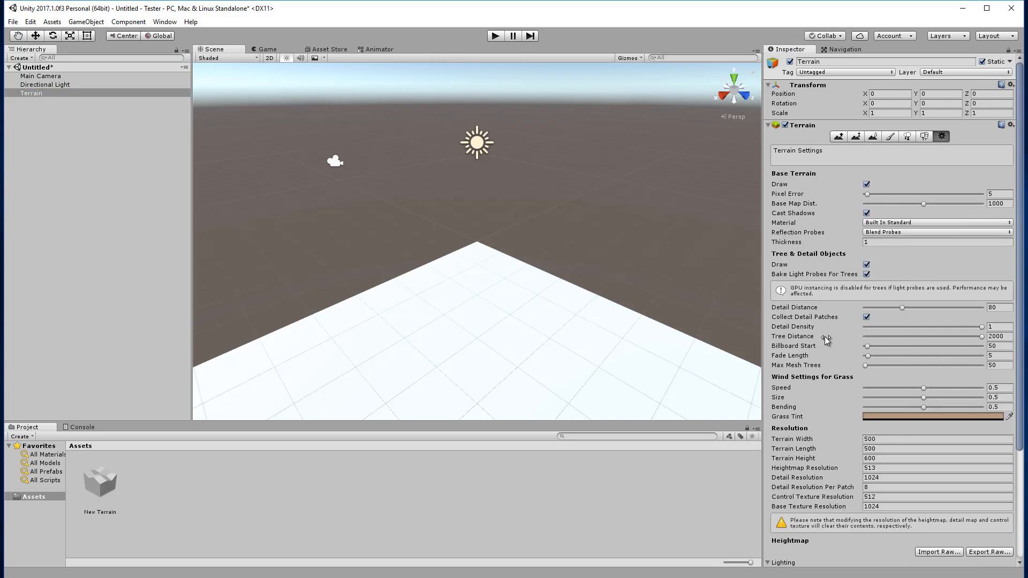
scroll(832, 262, "down", 3)
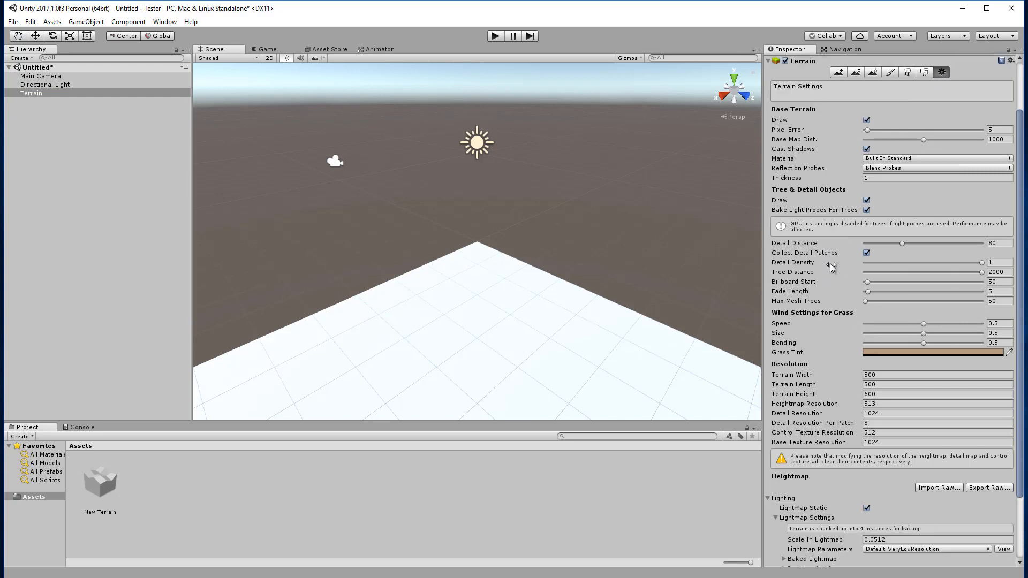
left_click(828, 377)
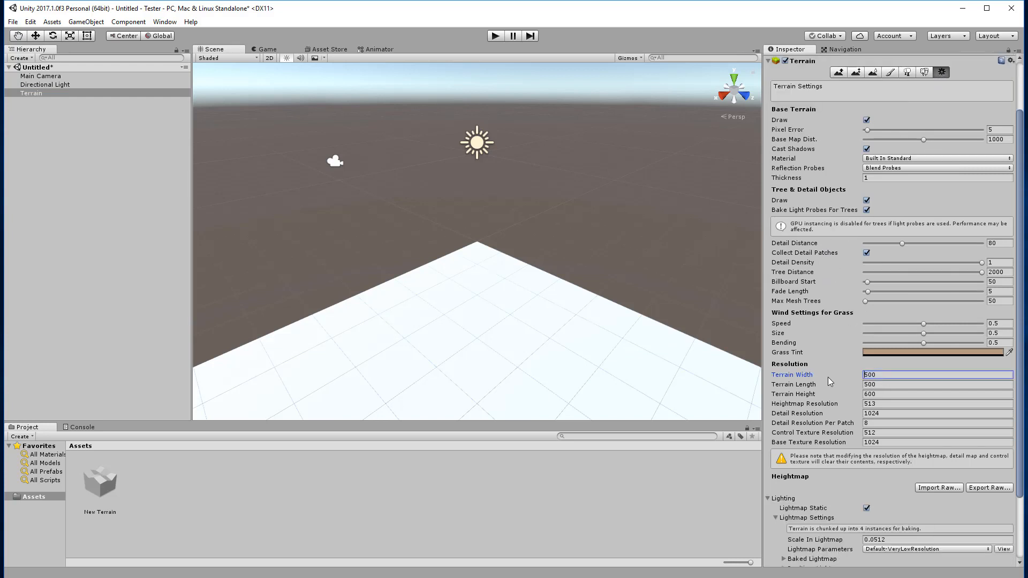
key("Delete")
key("Delete")
type("25")
key("Delete")
key("Tab")
type("25")
key("Tab")
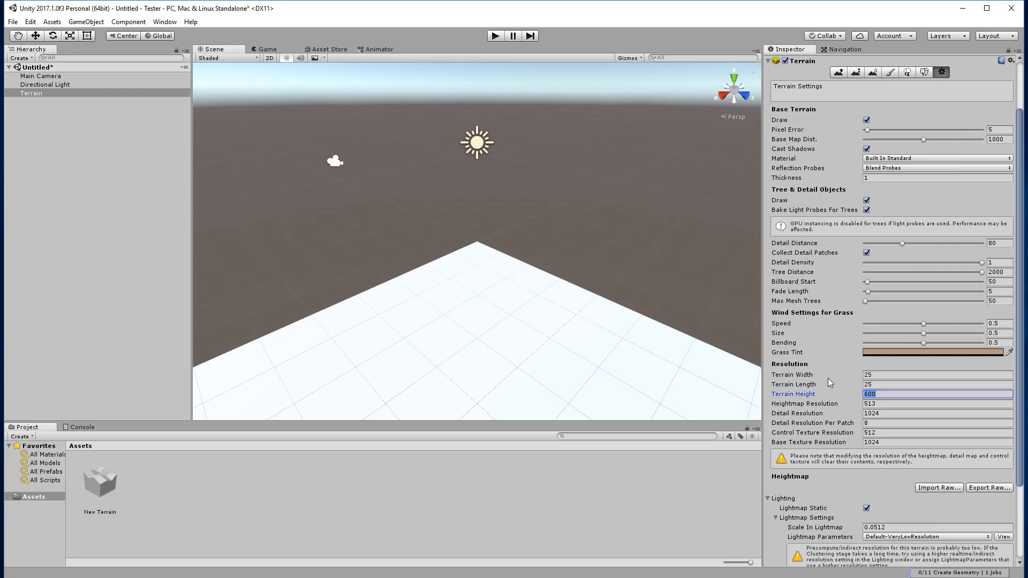
Set the terrain height to 10.
type("10")
scroll(864, 410, "down", 3)
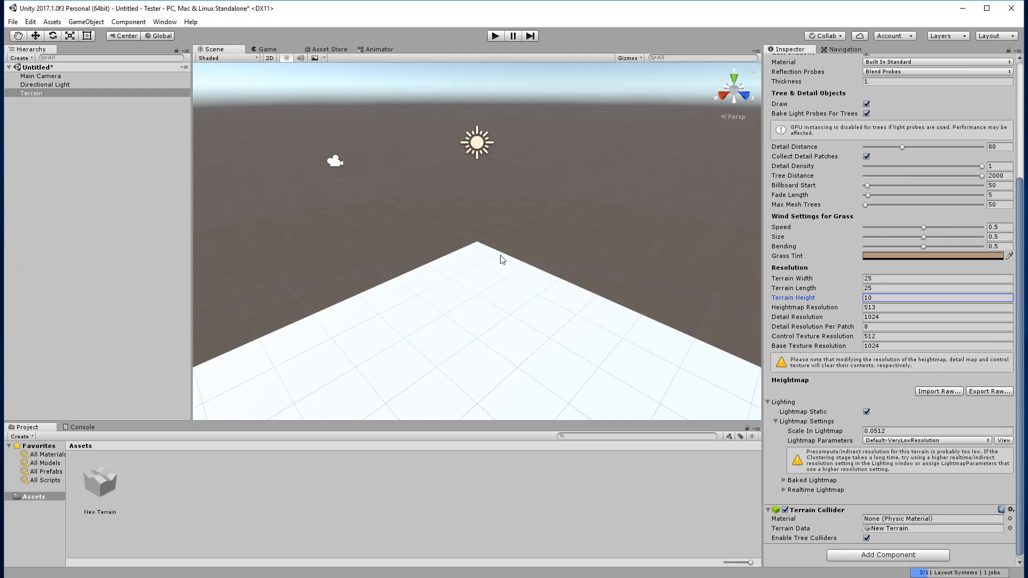
scroll(502, 256, "down", 4)
middle_click_drag(508, 241, 494, 184)
scroll(501, 186, "down", 4)
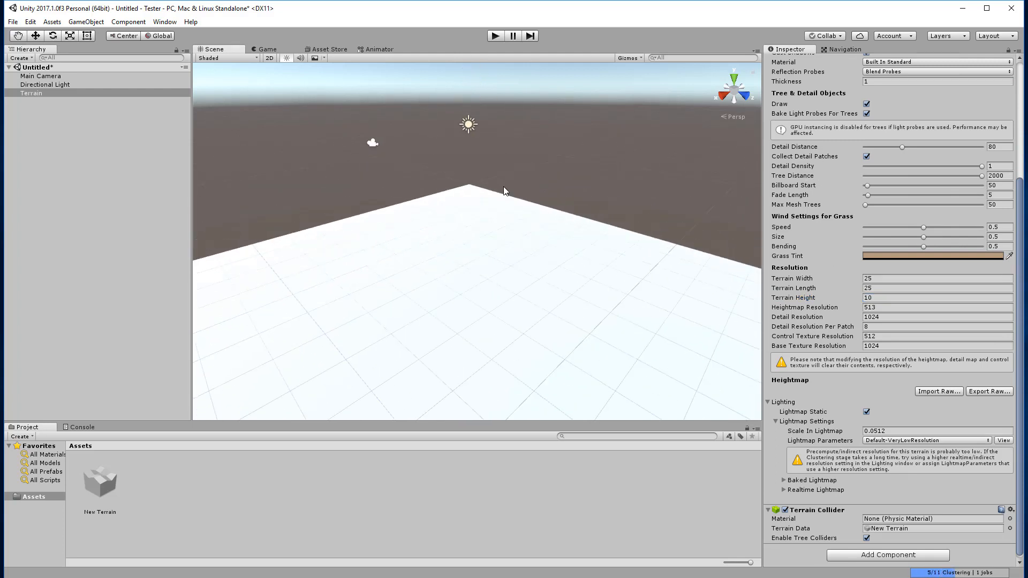
scroll(506, 201, "down", 6)
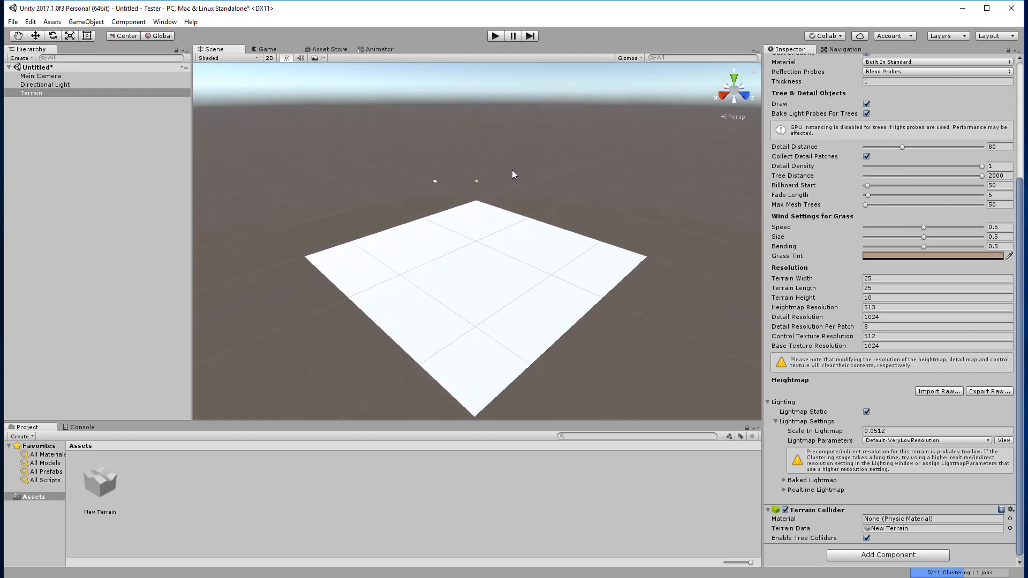
scroll(512, 170, "up", 6)
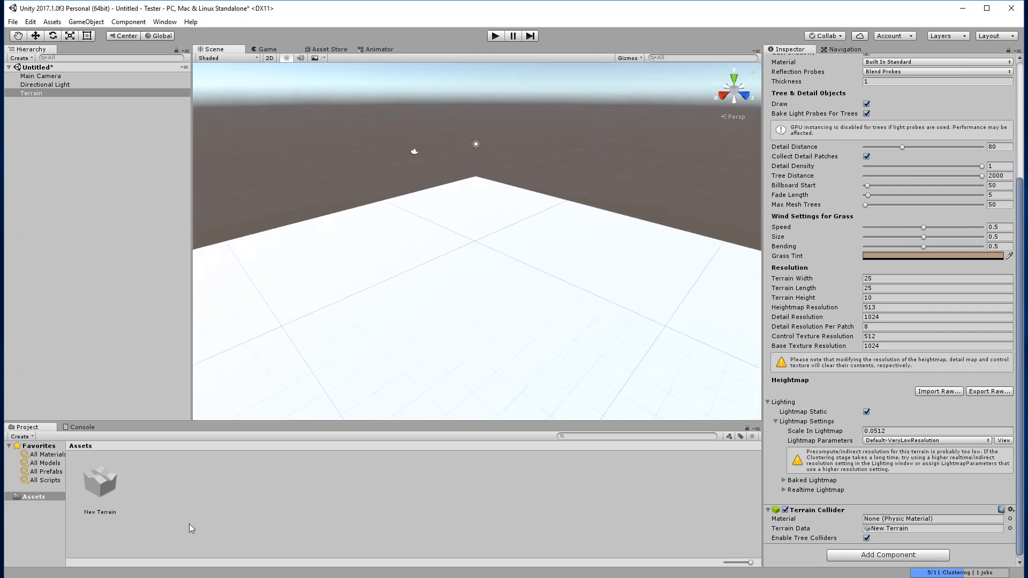
Import the Characters standard package, leaving out its FirstPersonCharacter and RollerBall folders.
right_click(181, 487)
mouse_move(232, 371)
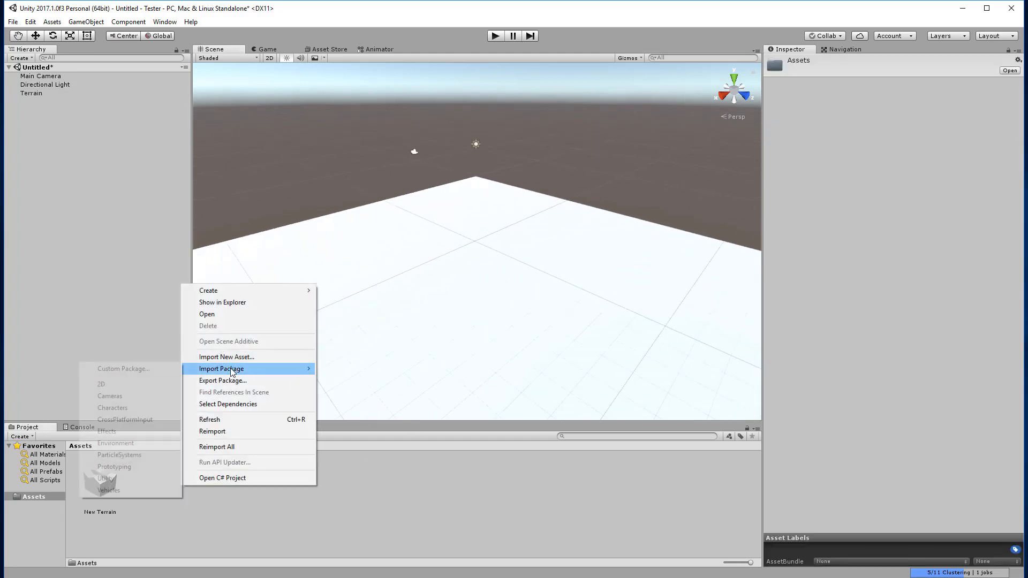
left_click(124, 410)
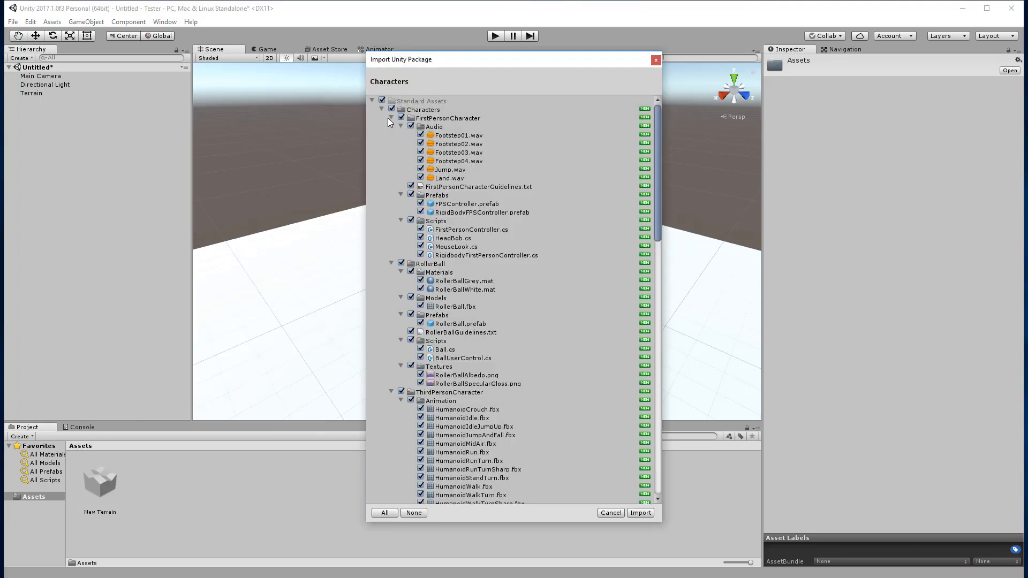
left_click(391, 118)
left_click(394, 127)
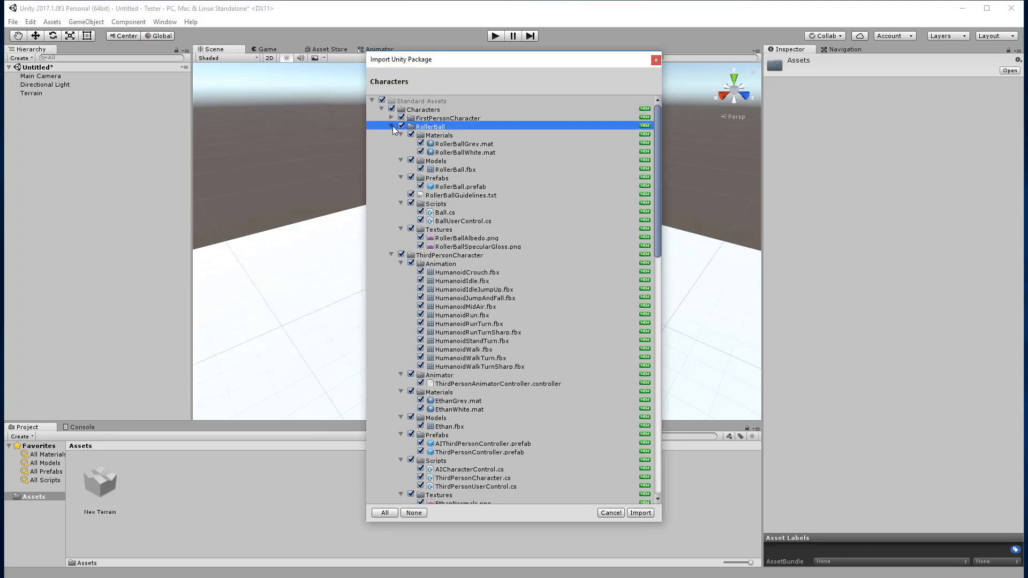
left_click(392, 127)
left_click(391, 136)
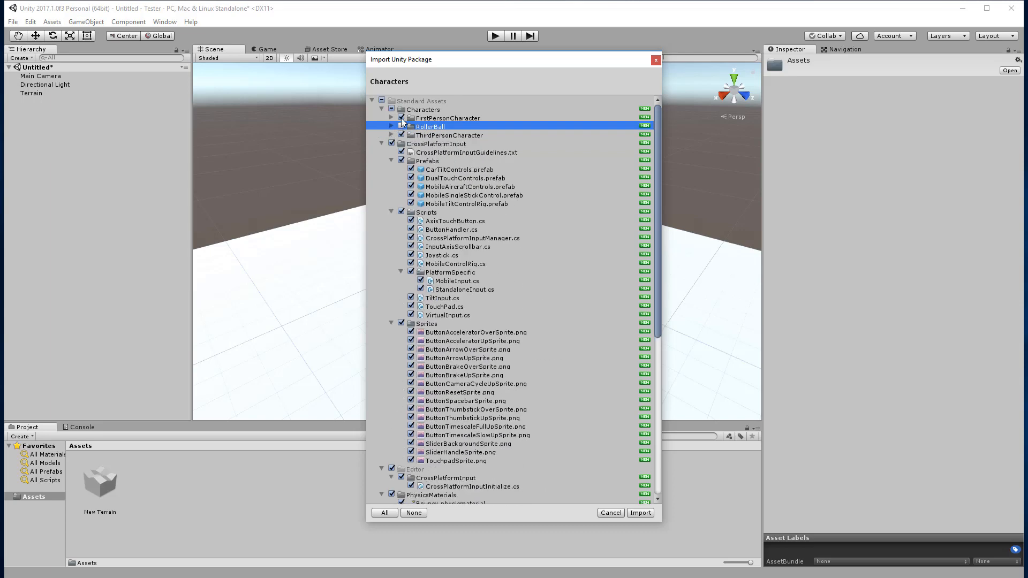
left_click(401, 117)
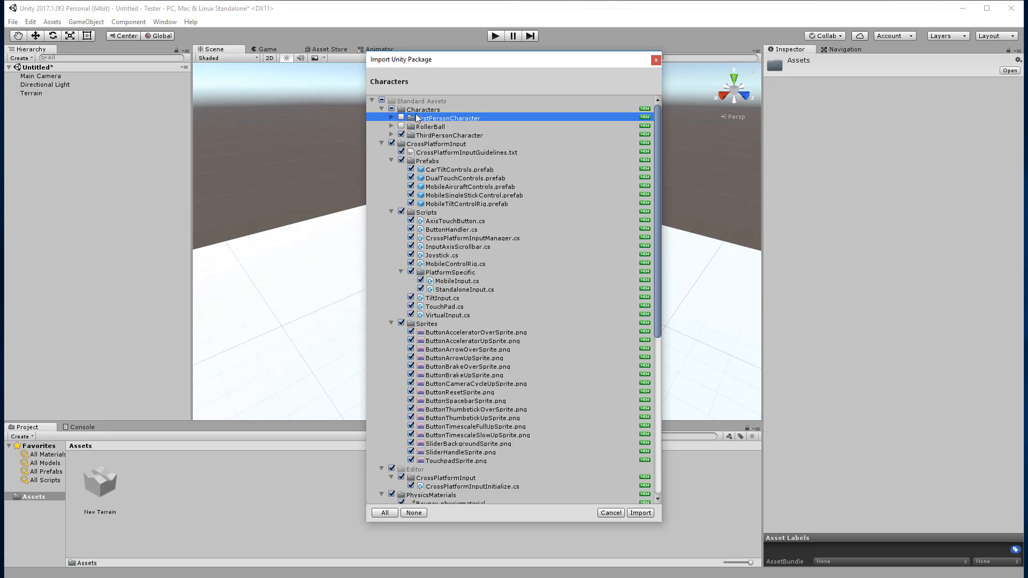
left_click(381, 143)
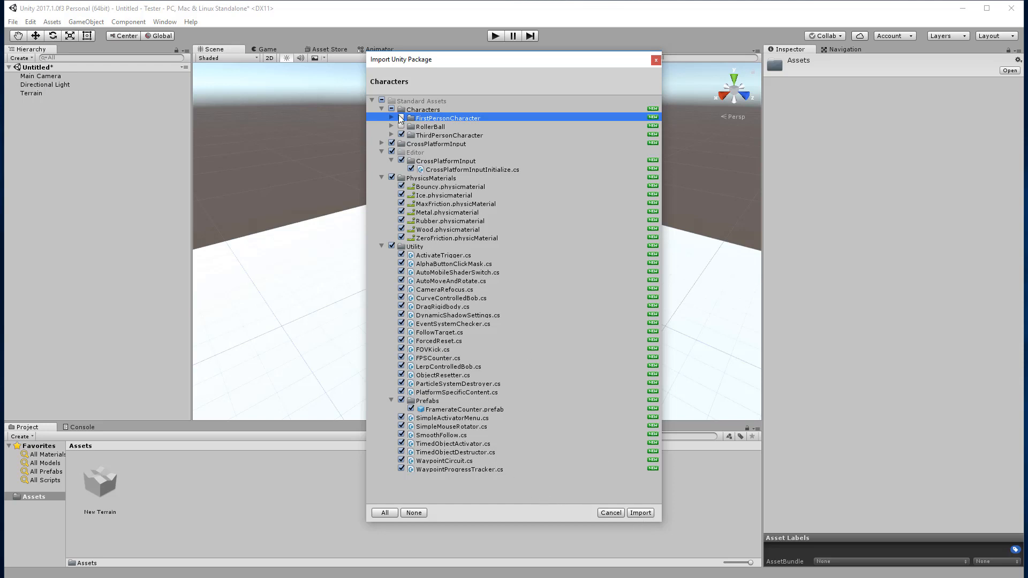
left_click(641, 513)
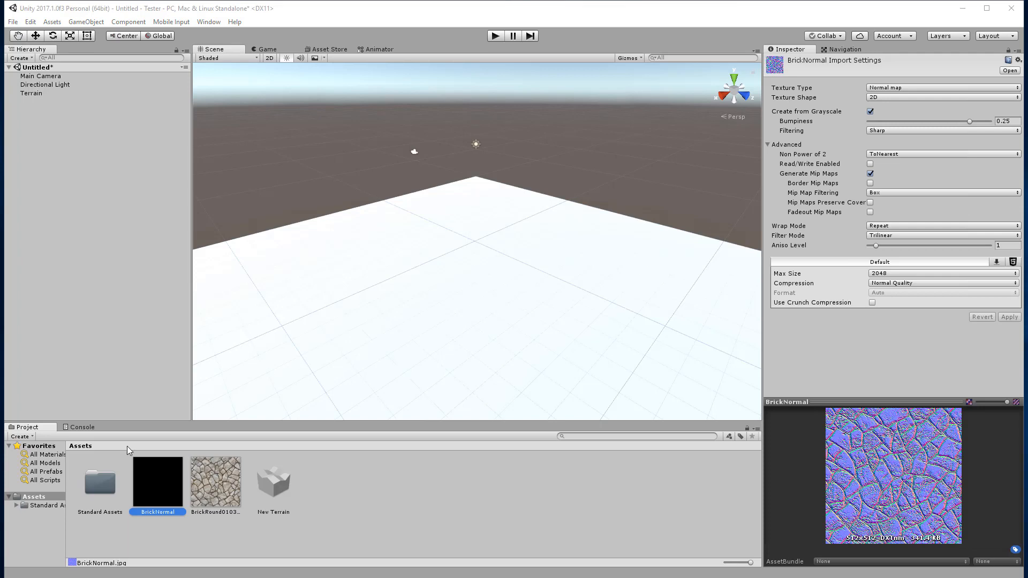
Start a new terrain paint texture with the BrickRound0103_2_S image as albedo and BrickNormal as normal map.
left_click(219, 480)
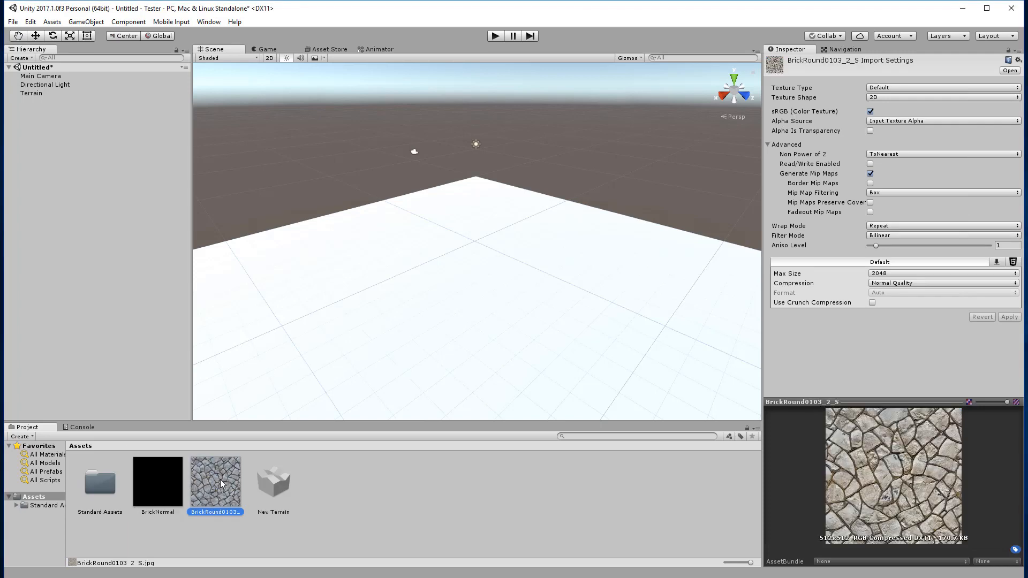
left_click(475, 273)
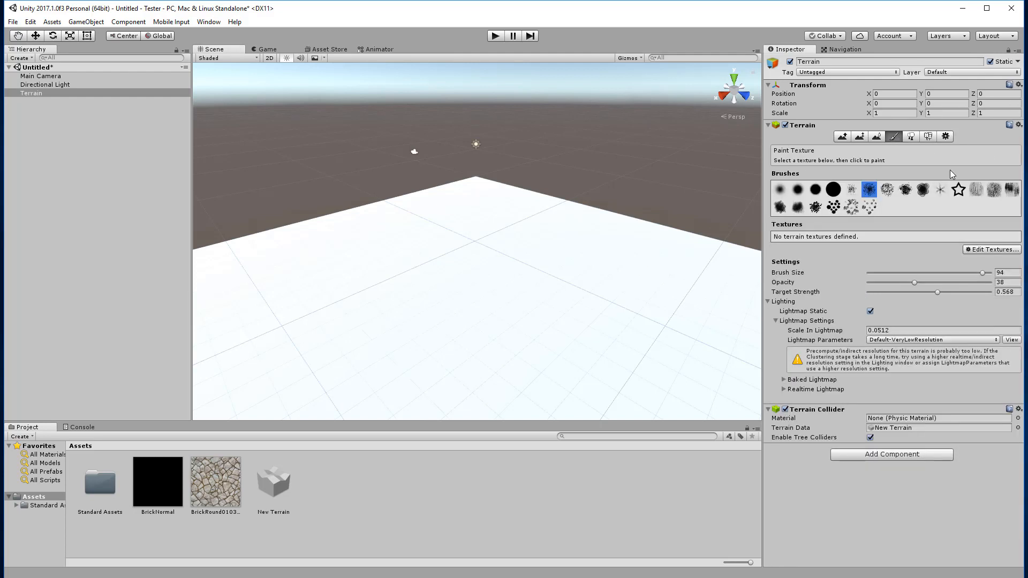
left_click(981, 249)
left_click(960, 254)
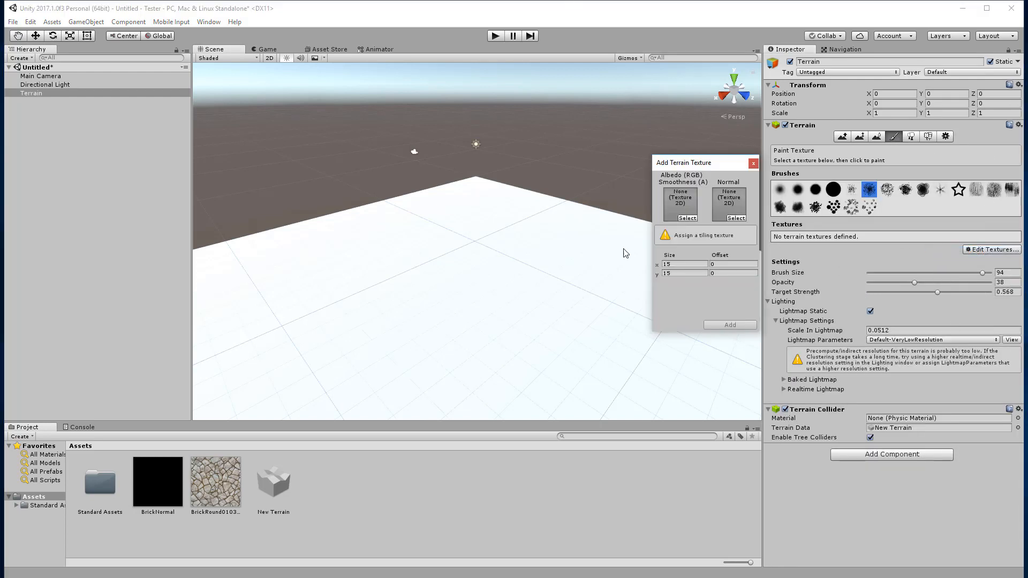
left_click_drag(209, 465, 690, 214)
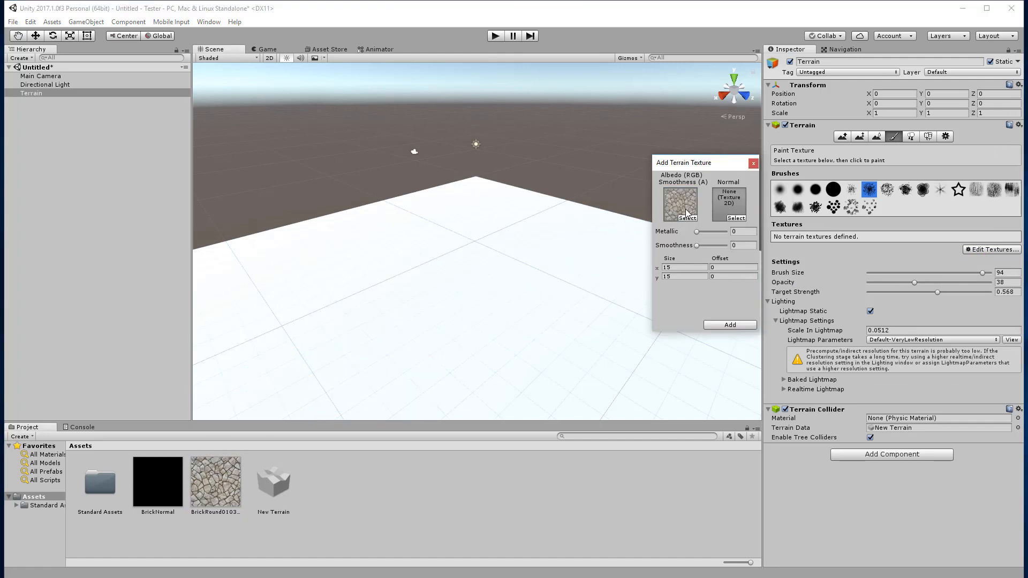
left_click_drag(163, 484, 733, 225)
Set the brick texture's tiling size to 1 in x and y, and add it to the terrain.
left_click(677, 266)
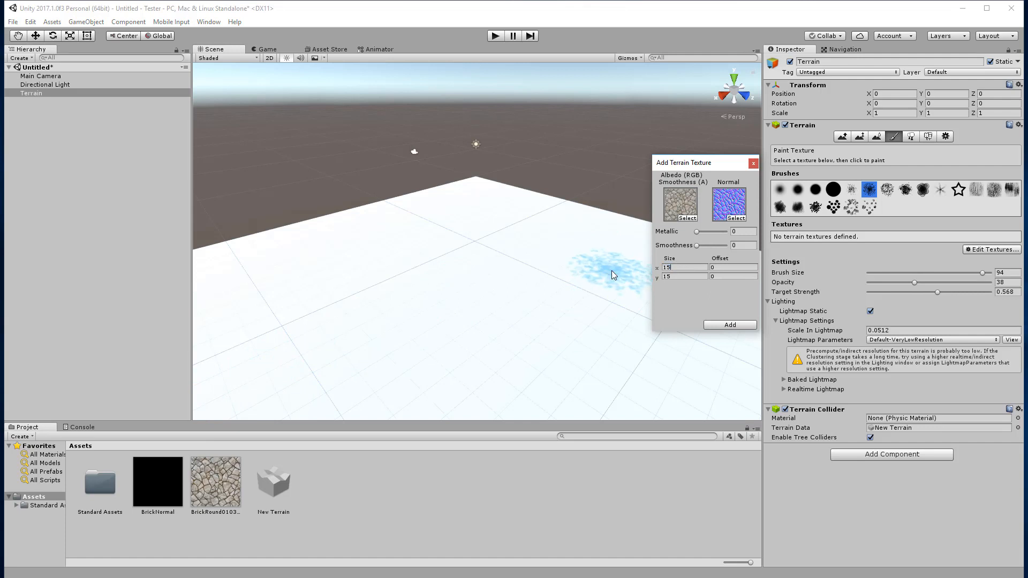
left_click_drag(678, 268, 639, 271)
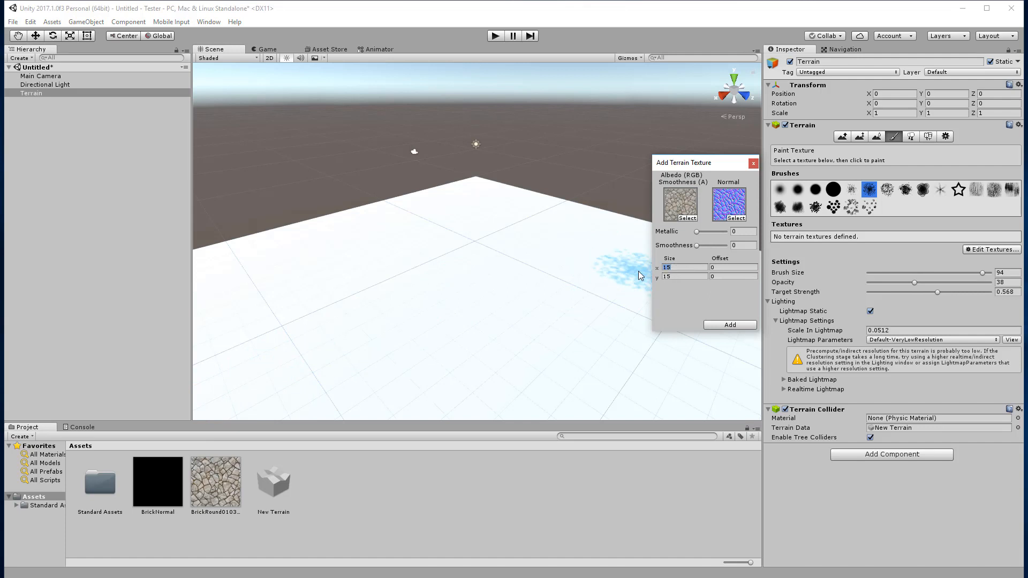
type("1")
key("Tab")
type("1")
left_click(739, 327)
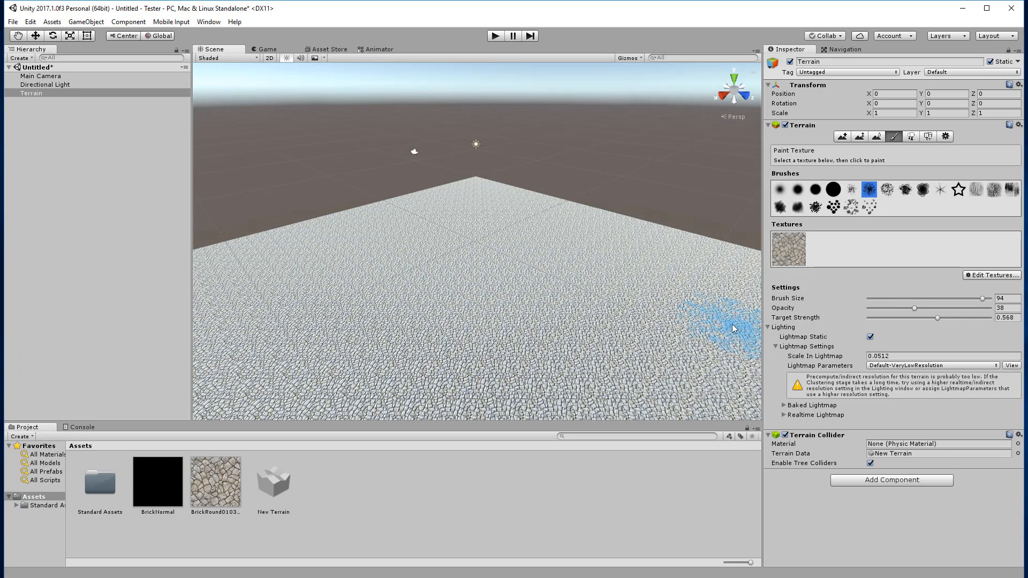
Place the ThirdPersonController prefab from the Standard Assets ThirdPersonCharacter folder near the middle of the terrain.
scroll(552, 311, "up", 2)
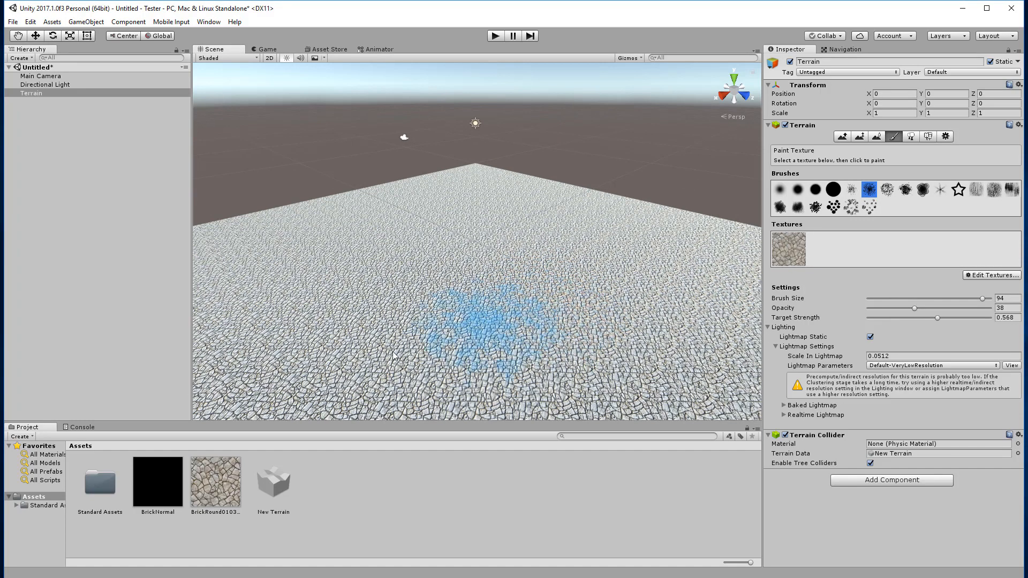
double_click(99, 486)
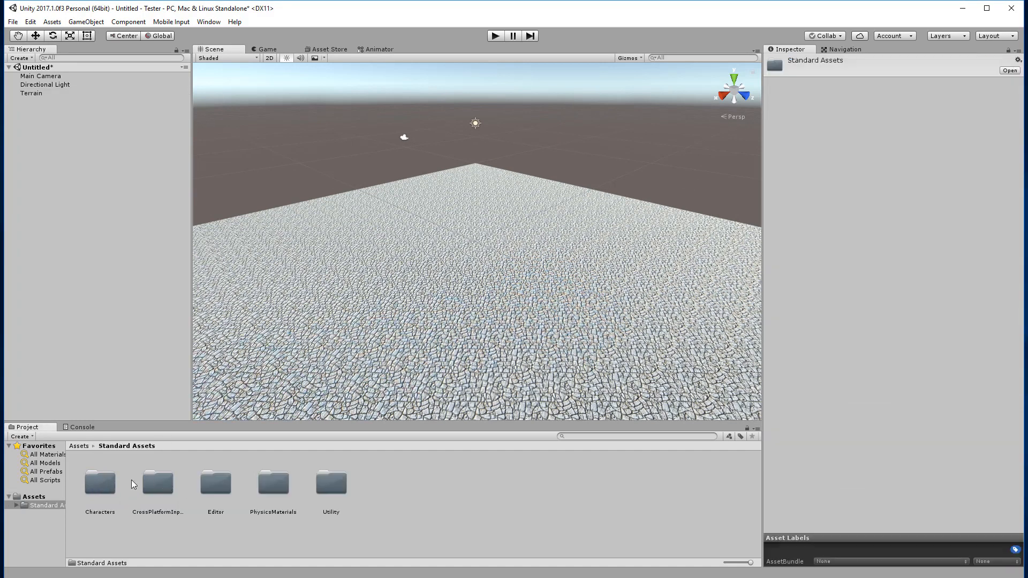
double_click(104, 483)
double_click(104, 483)
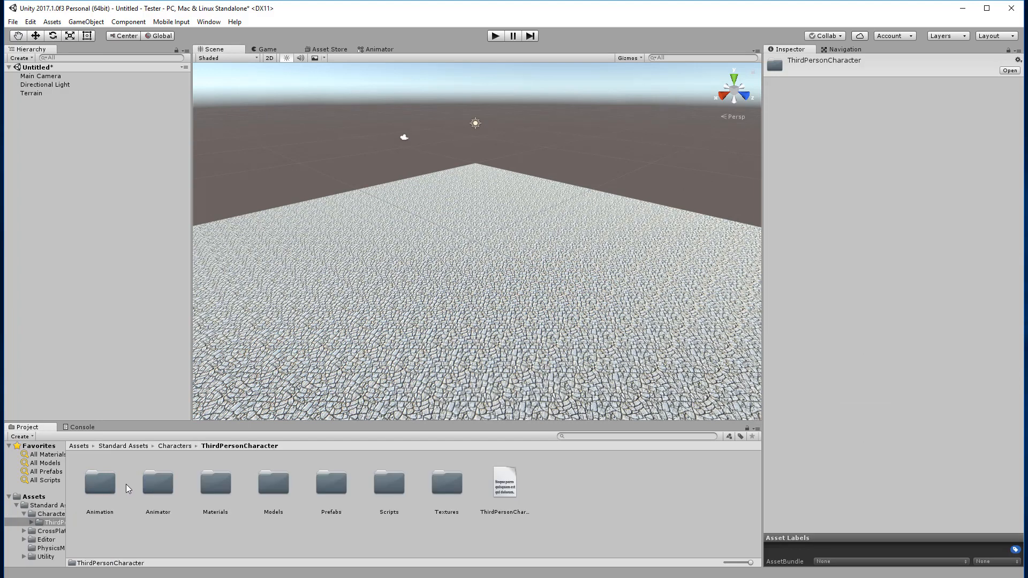
double_click(332, 484)
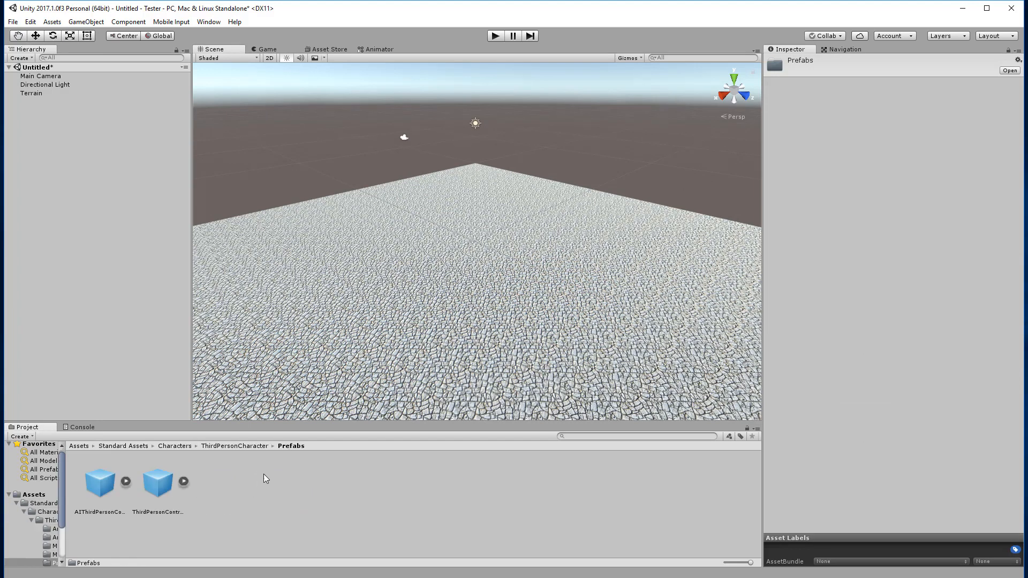
left_click_drag(157, 485, 434, 279)
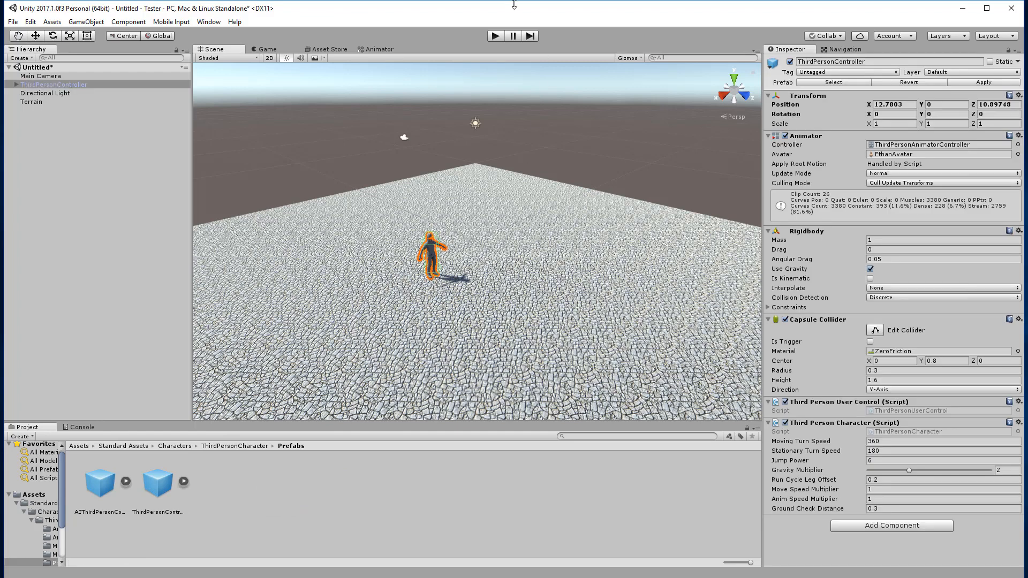
Run the scene briefly and stop it, and align the Main Camera with the current scene view.
left_click(496, 37)
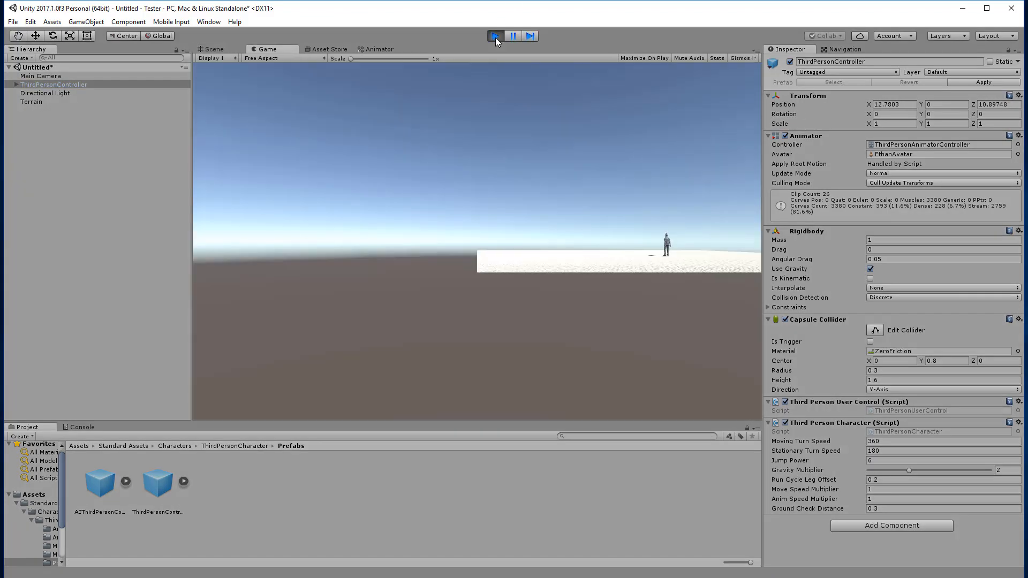
left_click(496, 37)
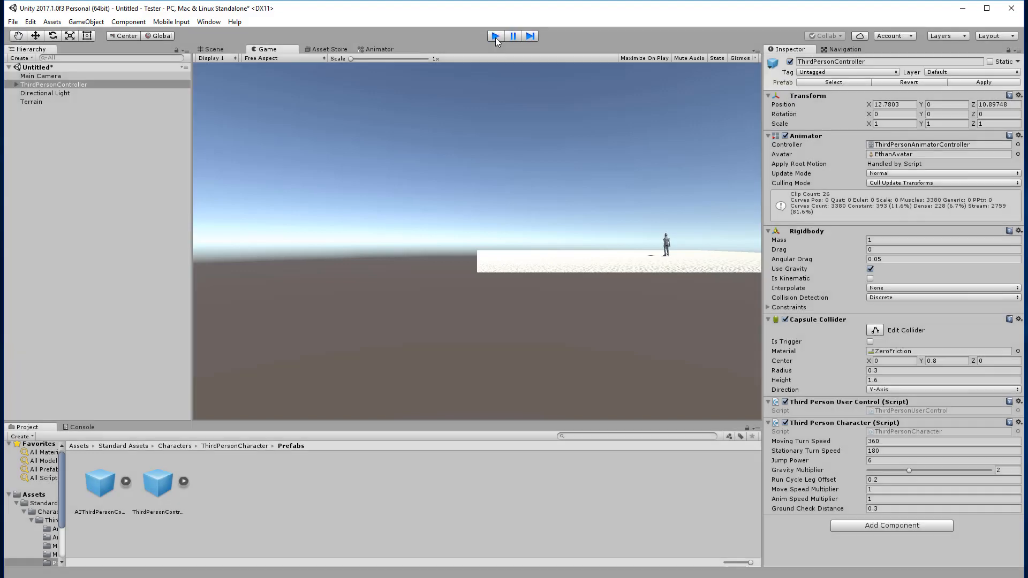
left_click(40, 76)
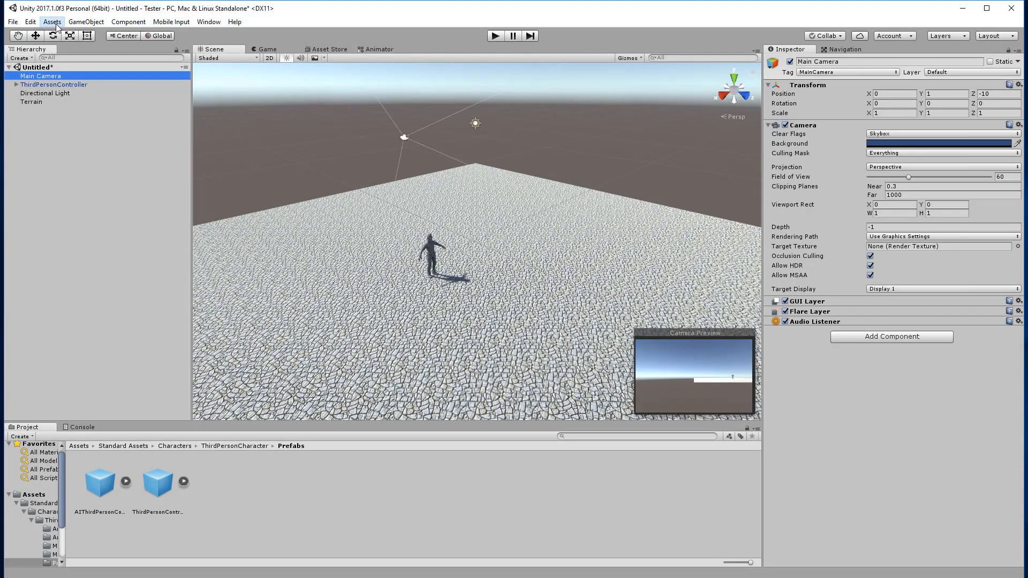
left_click(57, 25)
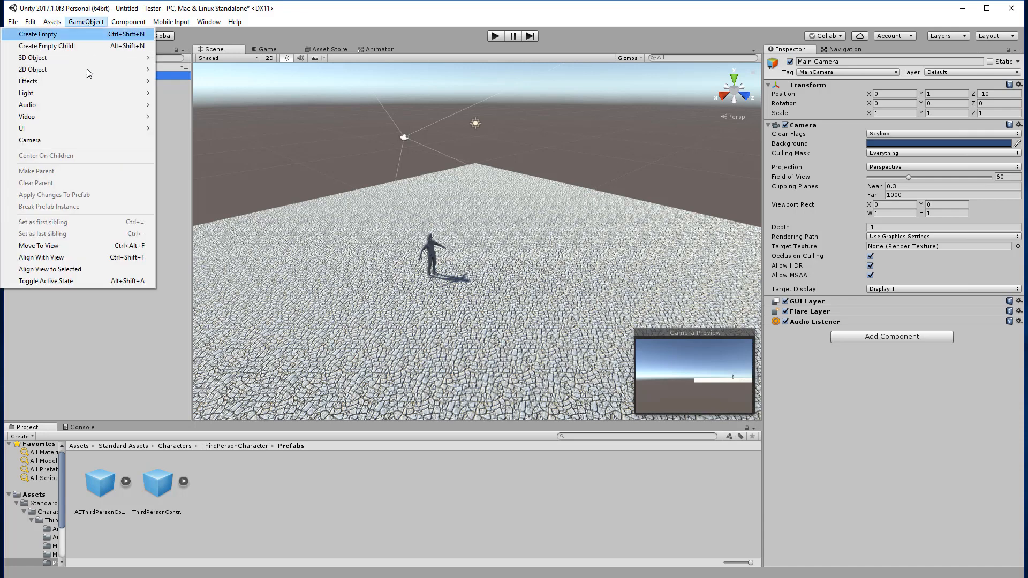
left_click(42, 257)
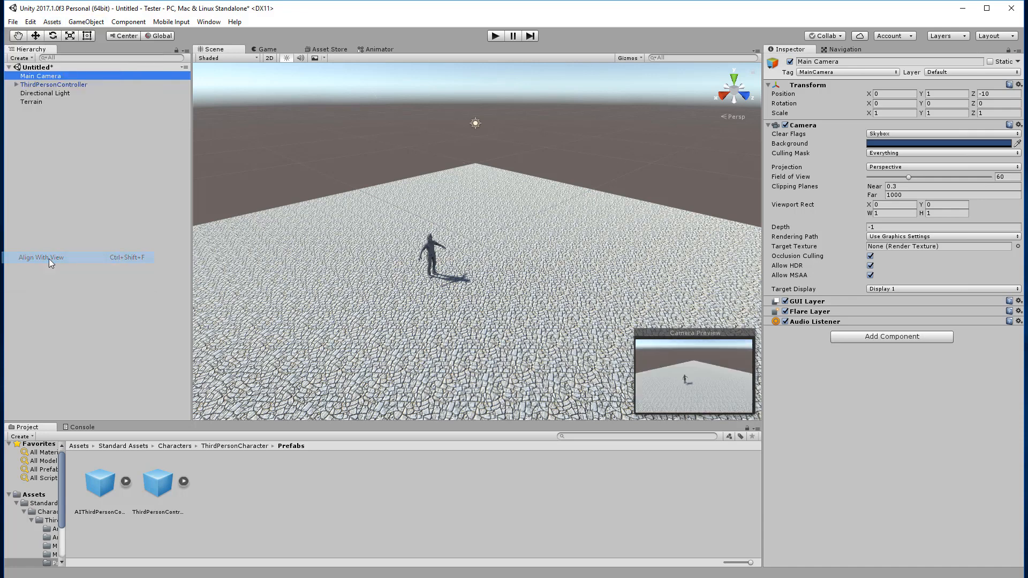
Play-test the scene by walking the character forward and back and jumping, and stop play mode.
left_click(487, 35)
left_click(496, 34)
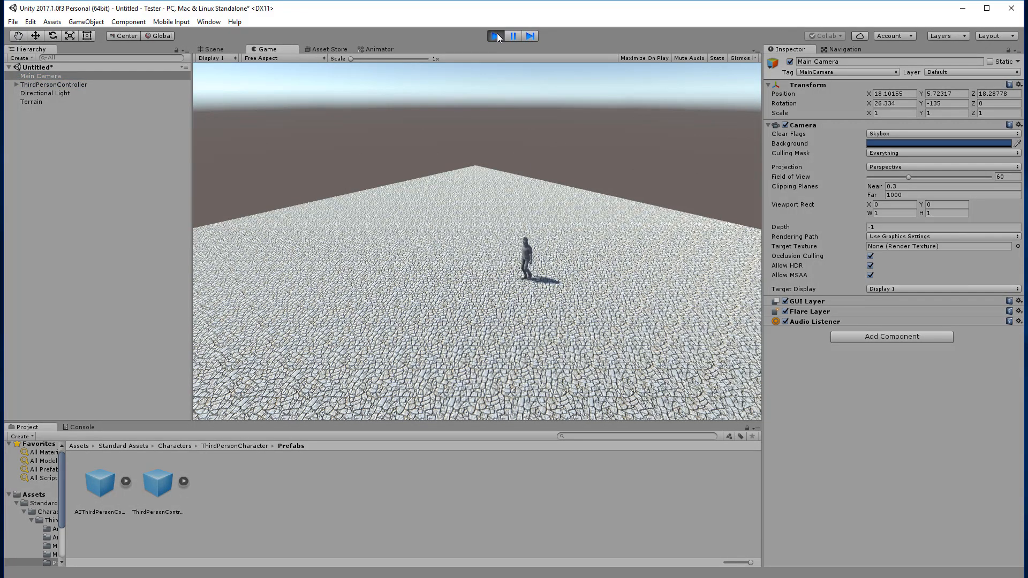
key("w")
key("space")
key("s")
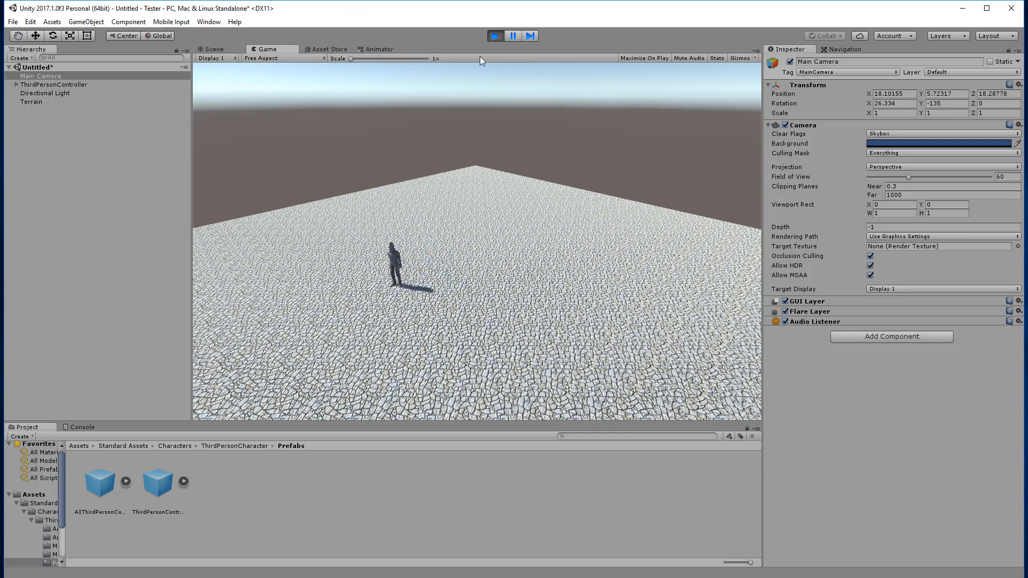
left_click(495, 35)
Align the Main Camera with a closer scene view of the character.
scroll(474, 268, "up", 5)
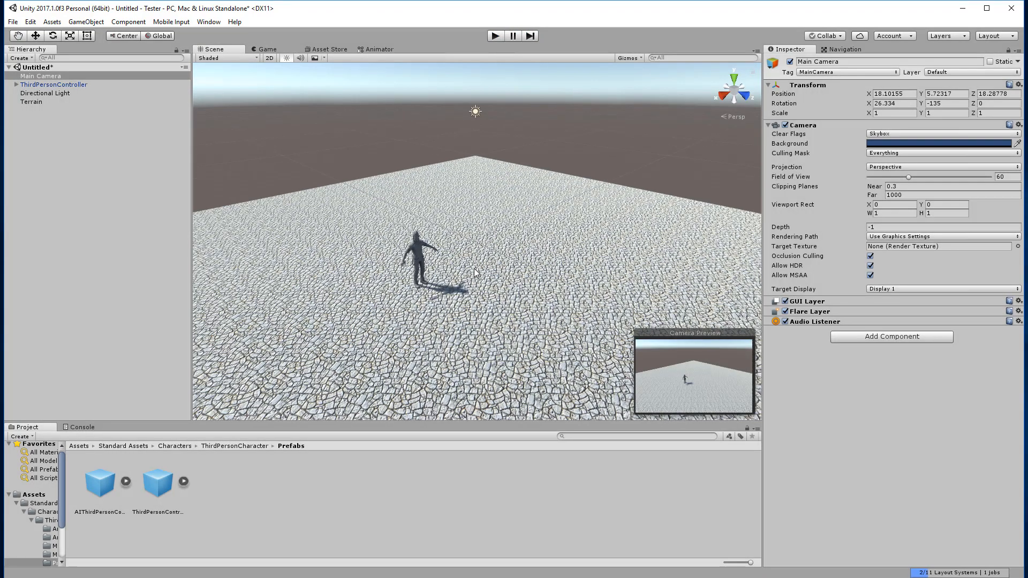
mouse_move(430, 280)
middle_mouse_down()
mouse_move(453, 239)
mouse_move(446, 266)
middle_mouse_up()
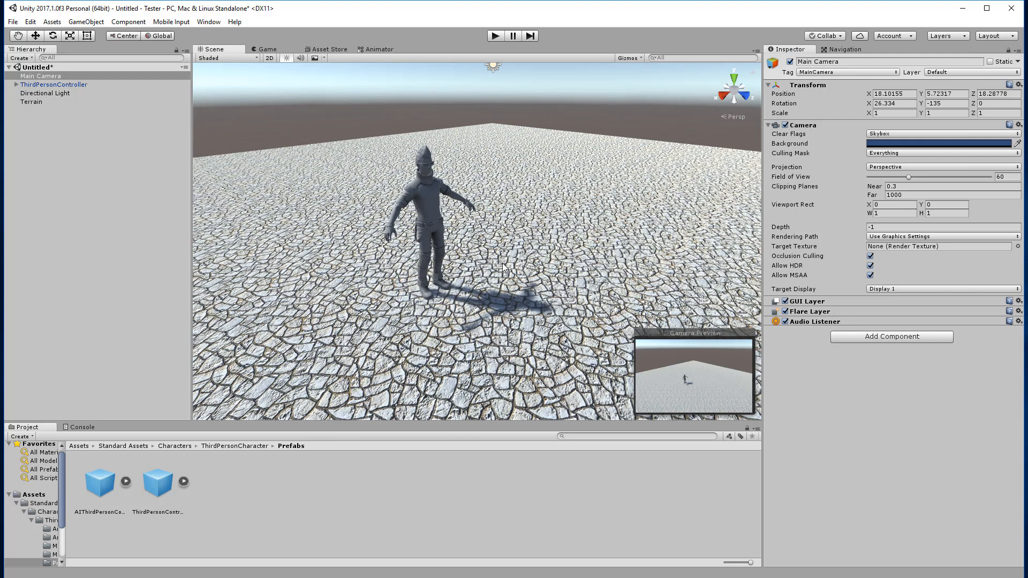
left_click(88, 22)
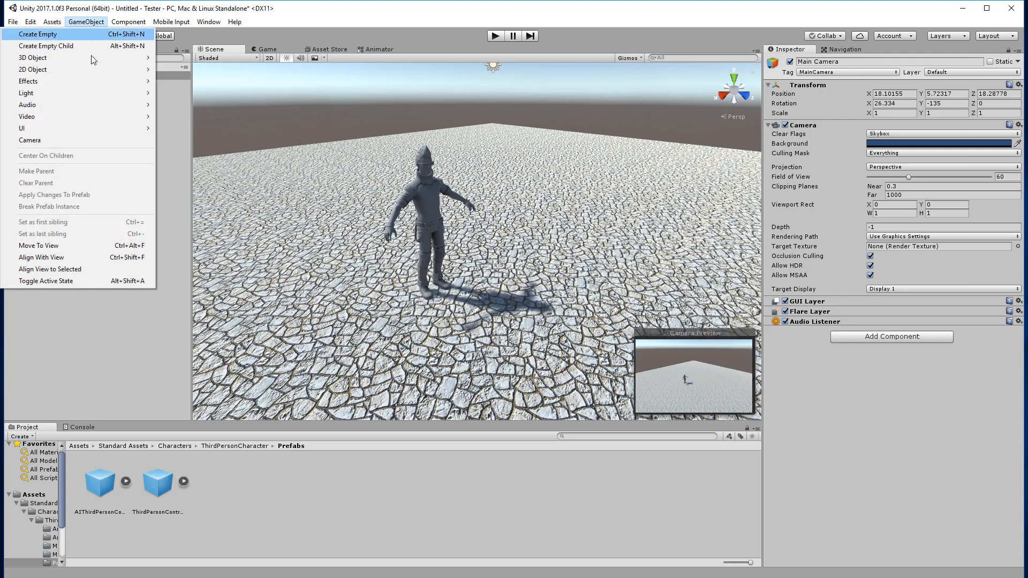
left_click(48, 257)
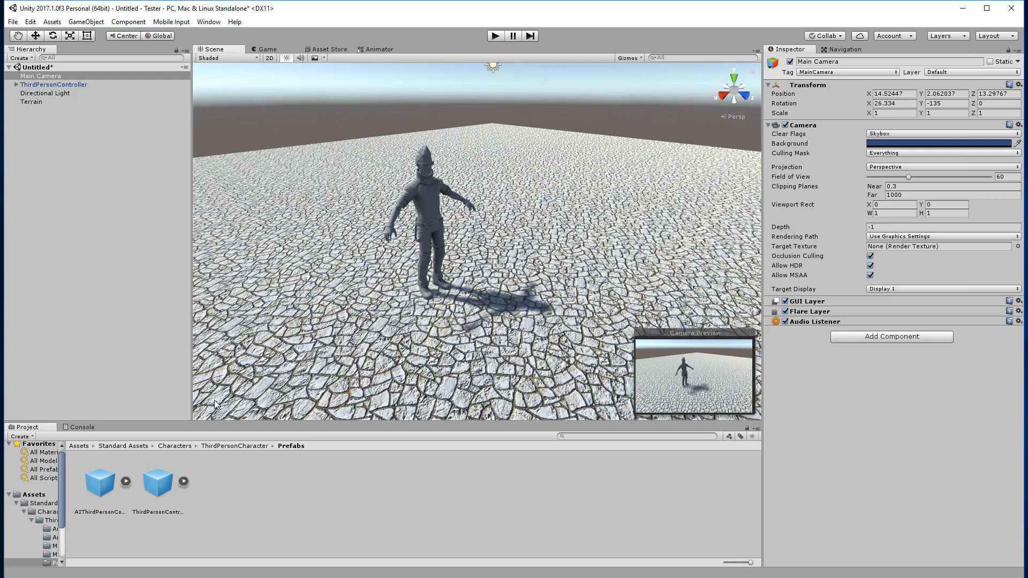
Examine the parts of the ThirdPersonController prefab and the rig import settings of the Ethan model in the Models folder.
left_click(184, 482)
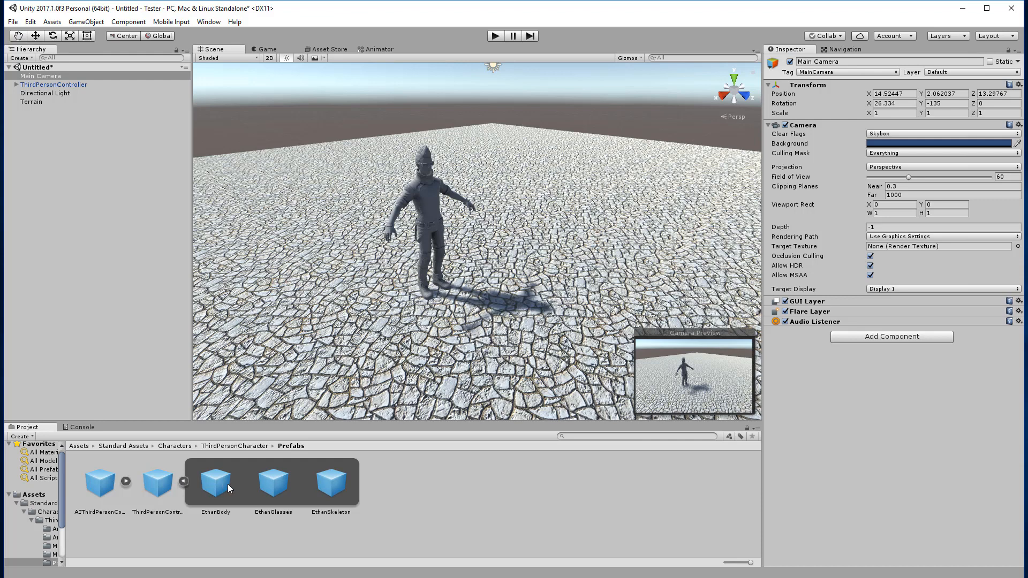
left_click(230, 446)
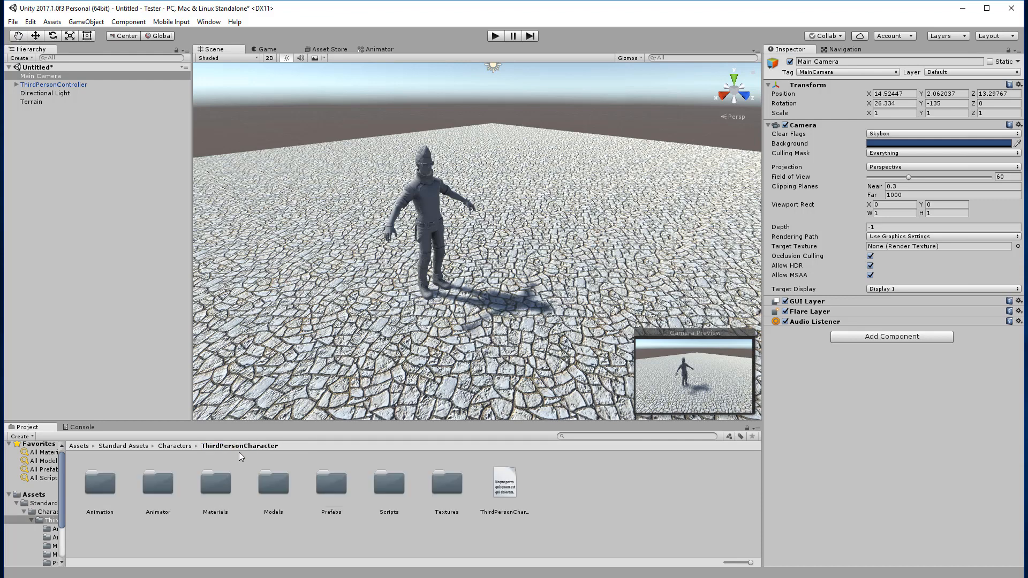
double_click(281, 487)
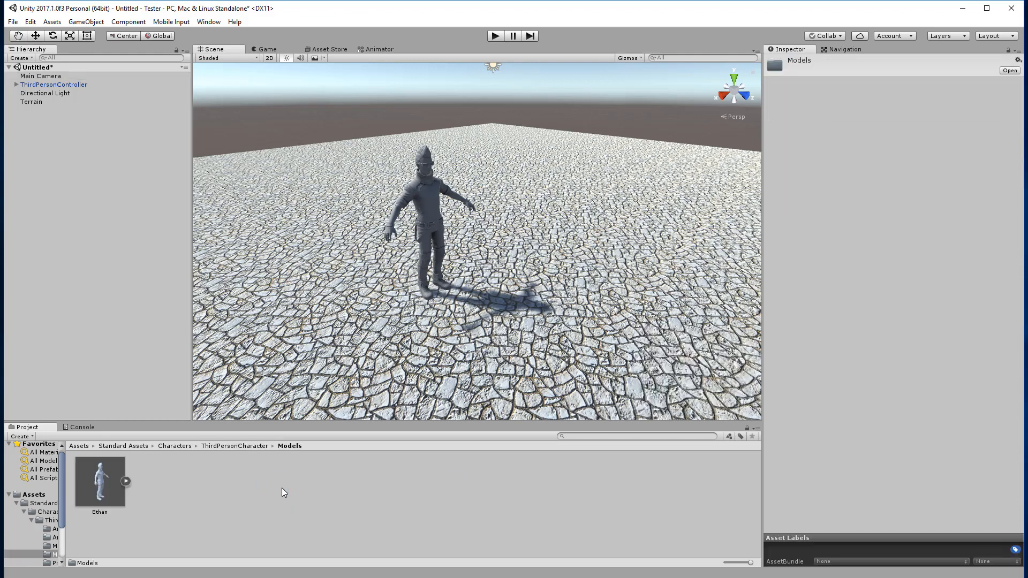
left_click(119, 481)
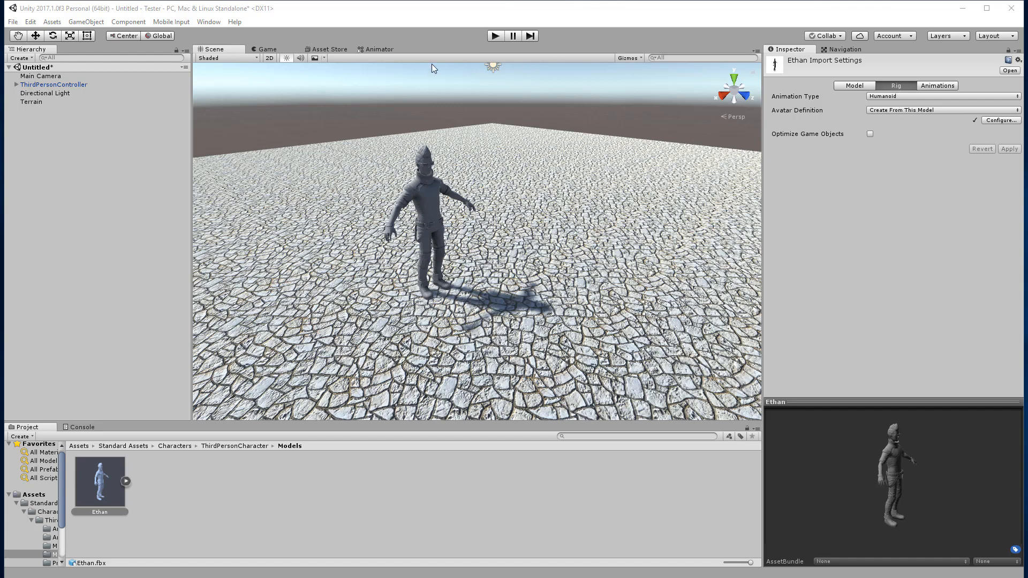
Browse the Asset Store's 3D Models > Characters > Humanoids category and filter it to free assets only.
left_click(327, 50)
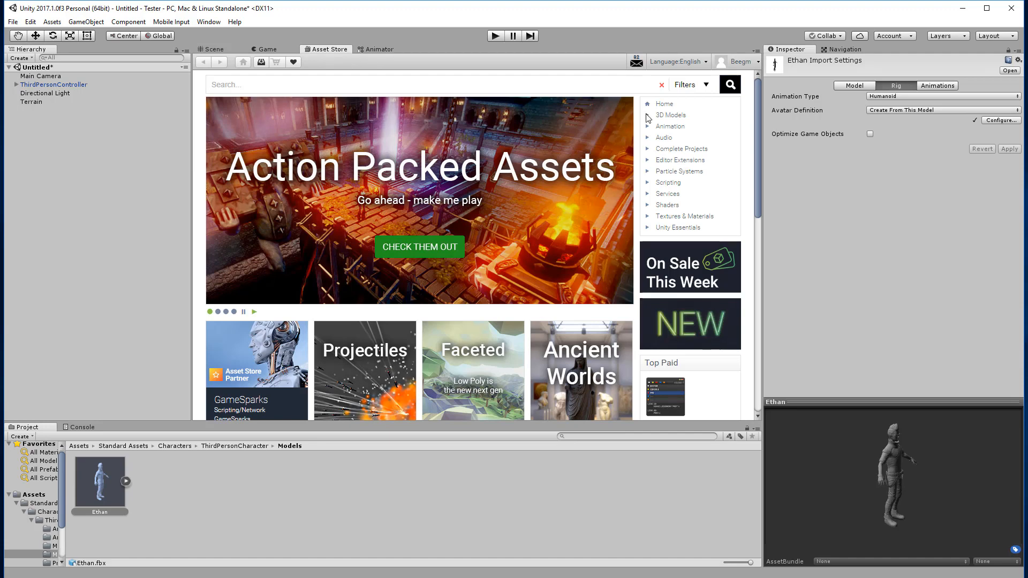
left_click(649, 116)
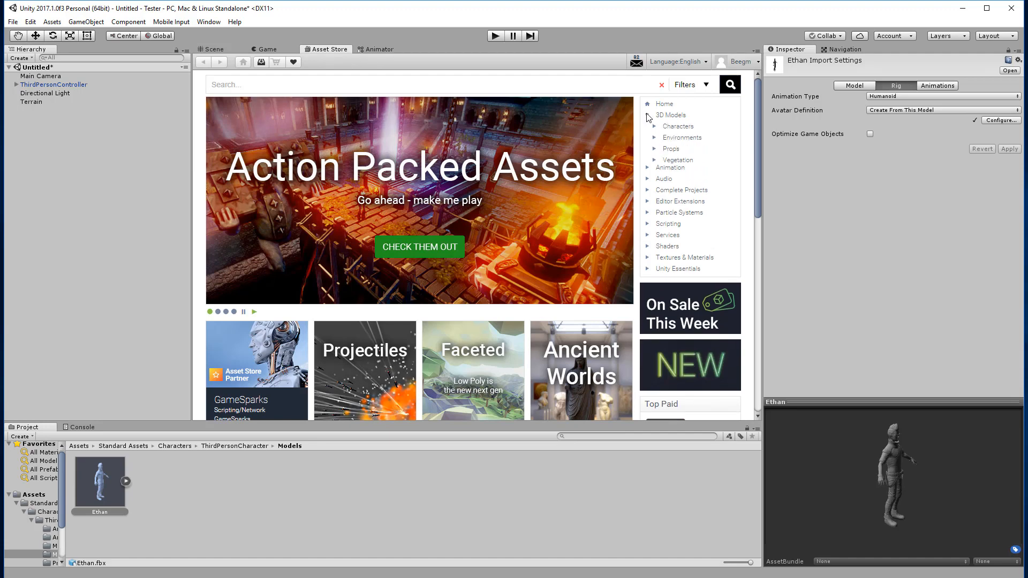
left_click(674, 128)
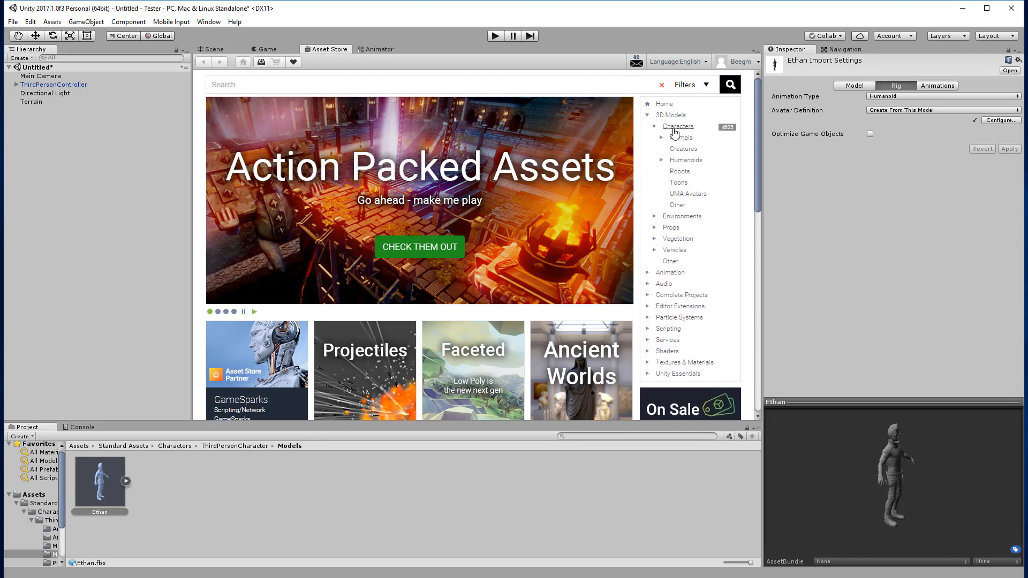
left_click(678, 162)
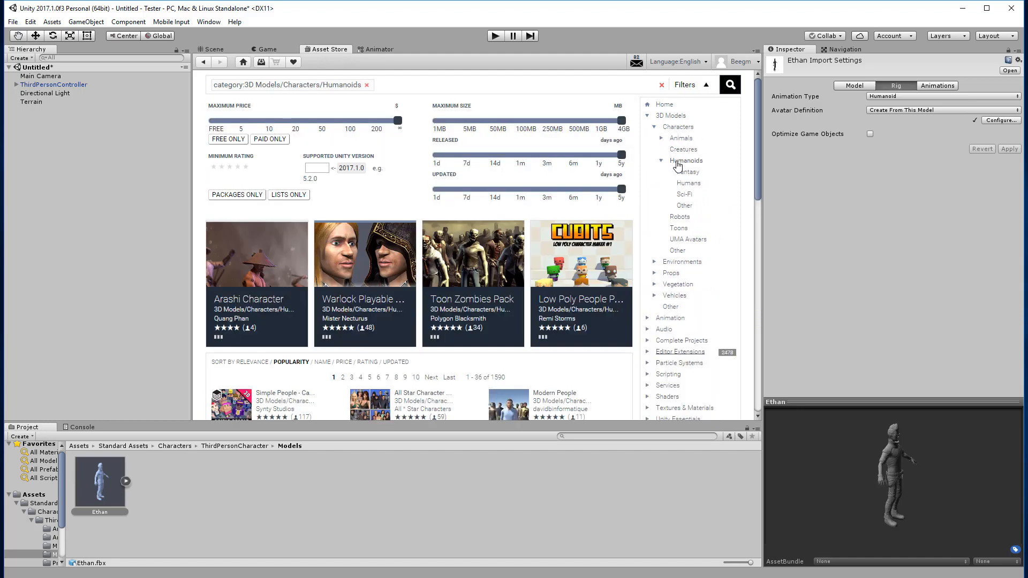
left_click(234, 141)
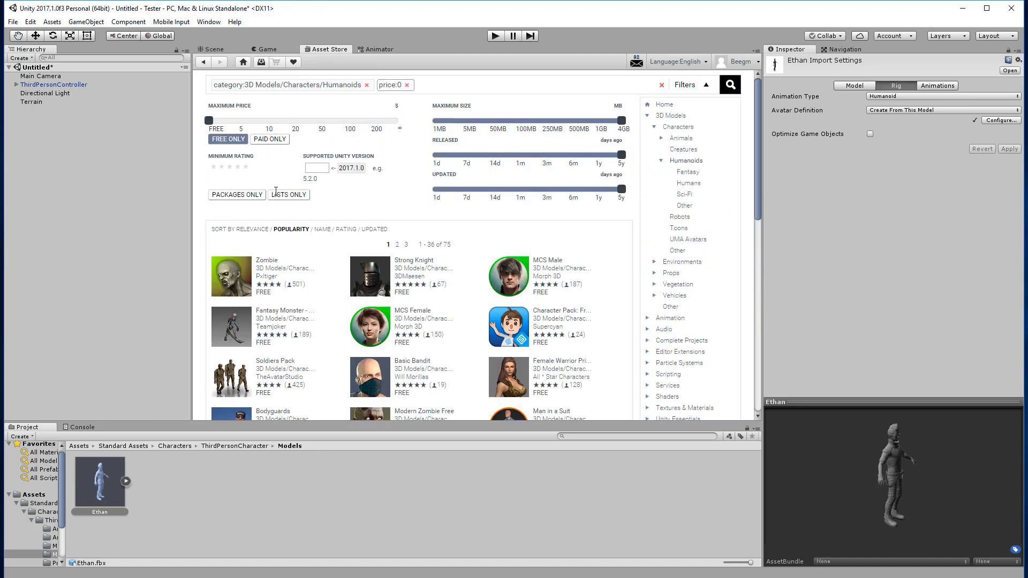
Import the full Strong Knight package from the Asset Store and open the project's root Assets folder.
scroll(456, 230, "down", 1)
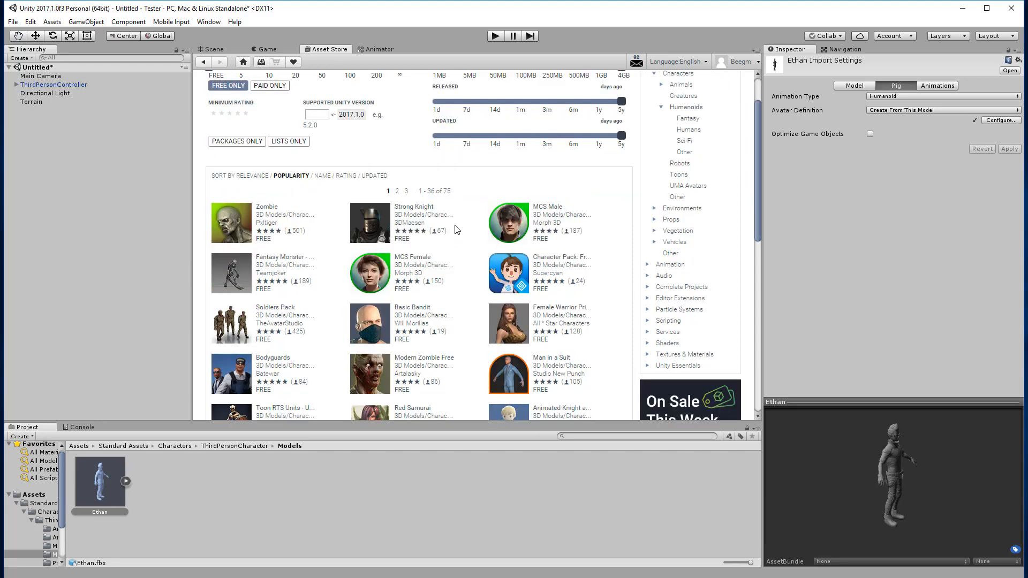
left_click(404, 209)
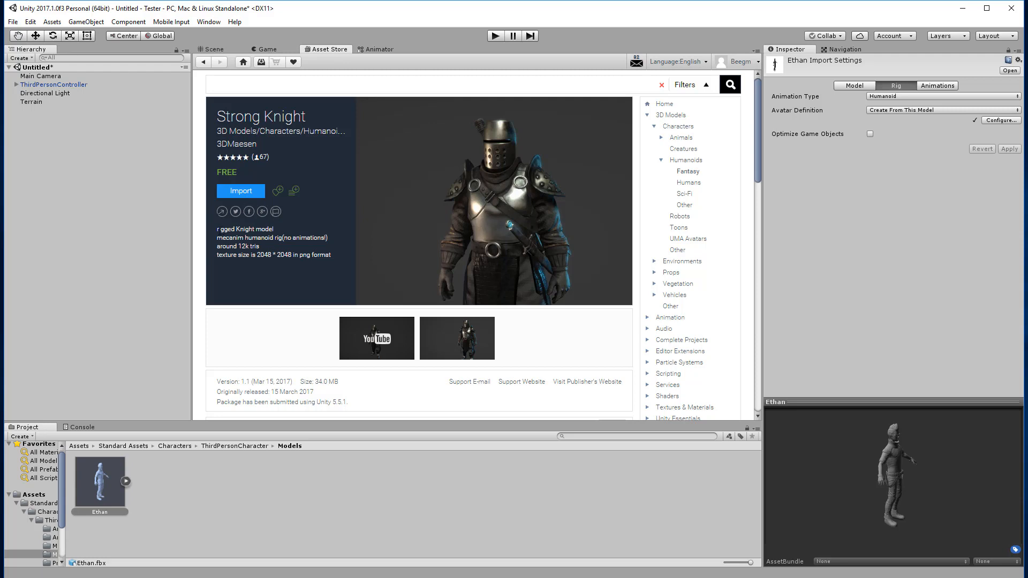
left_click(248, 191)
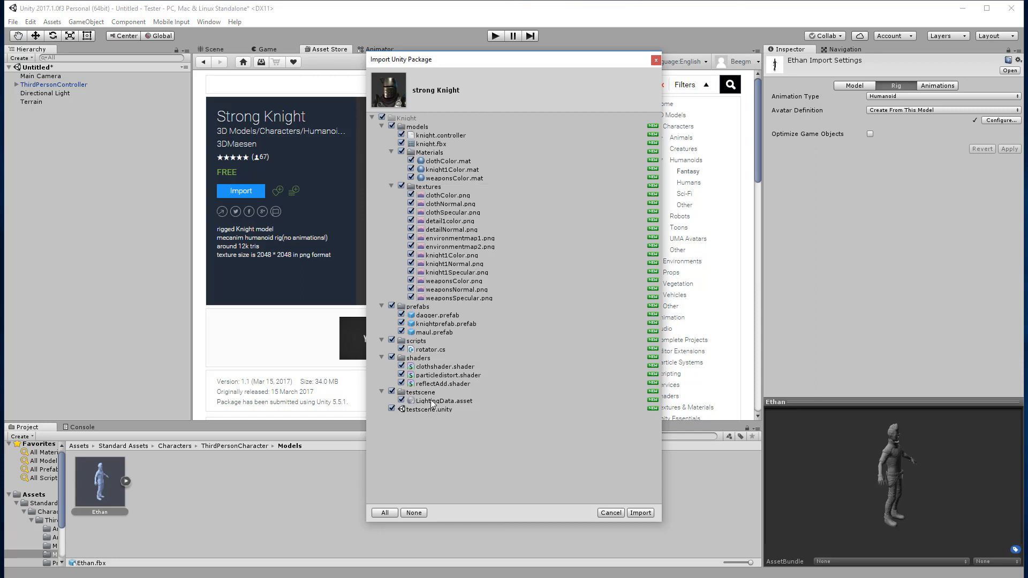
left_click(641, 513)
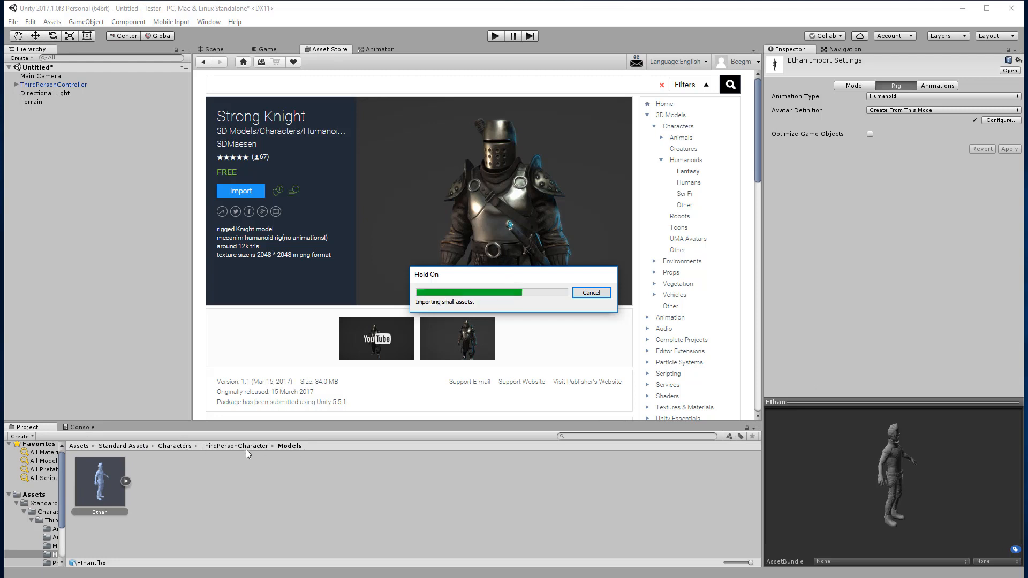
left_click(79, 446)
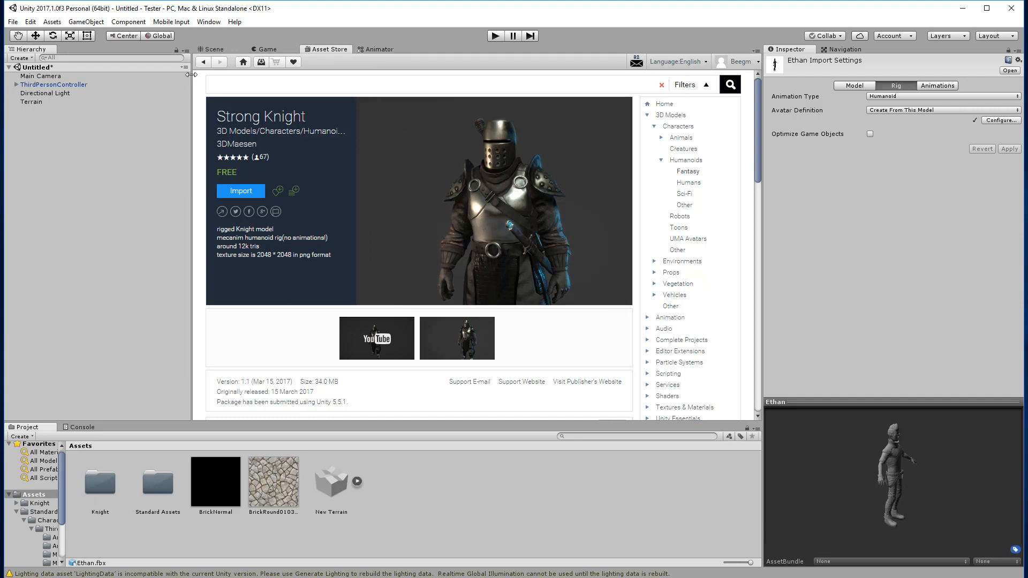
Return to the scene view and expand the child objects of ThirdPersonController.
left_click(213, 49)
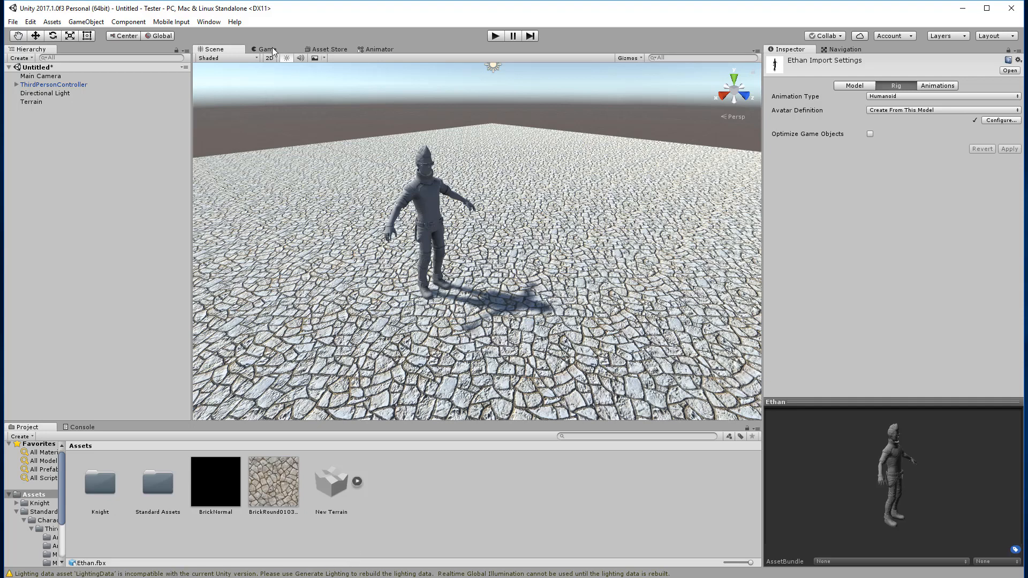
left_click(325, 50)
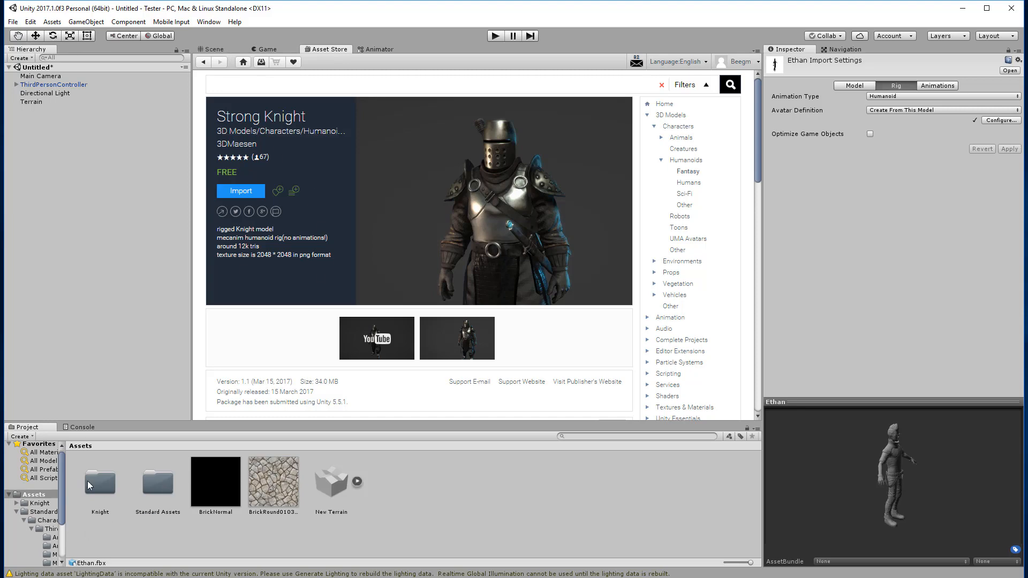
left_click(213, 50)
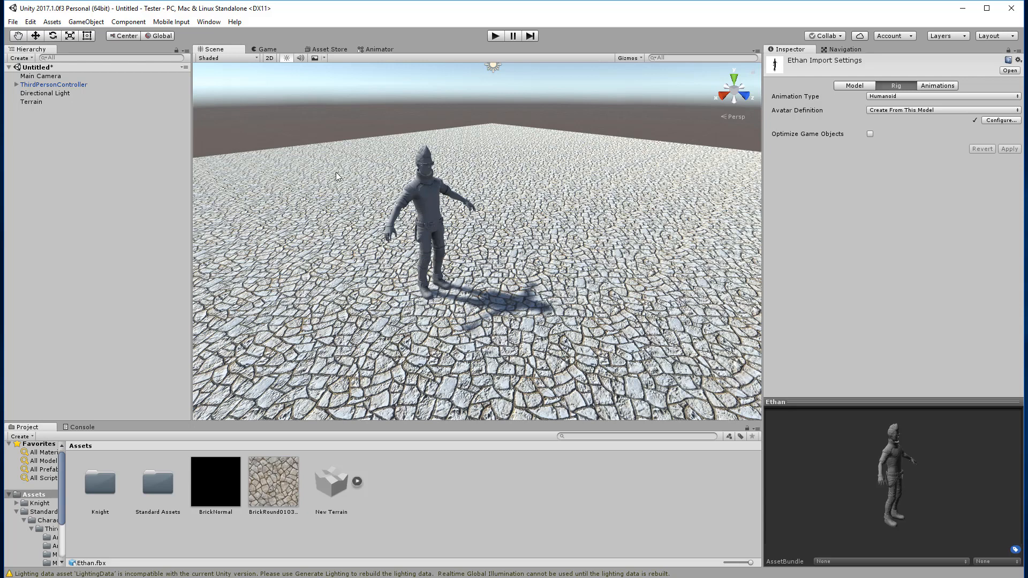
left_click(16, 85)
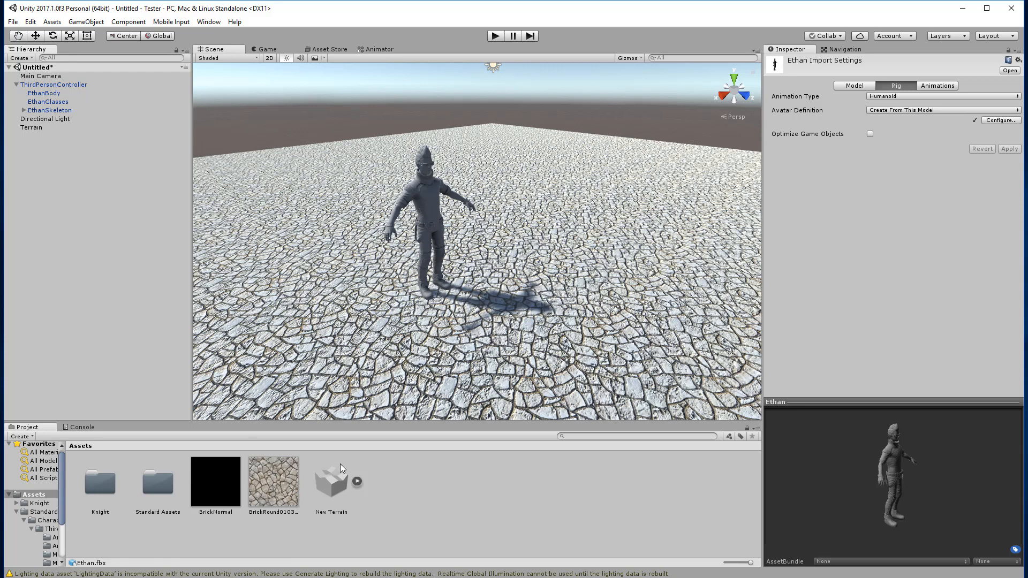
Select the knight model in the Knight/models folder and choose Humanoid as its rig's animation type.
double_click(100, 483)
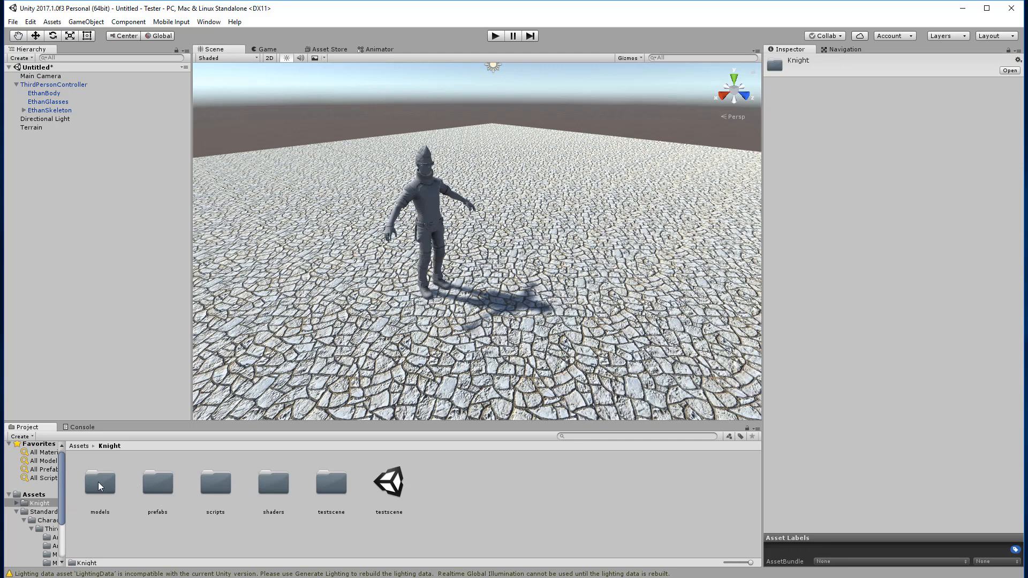
double_click(153, 488)
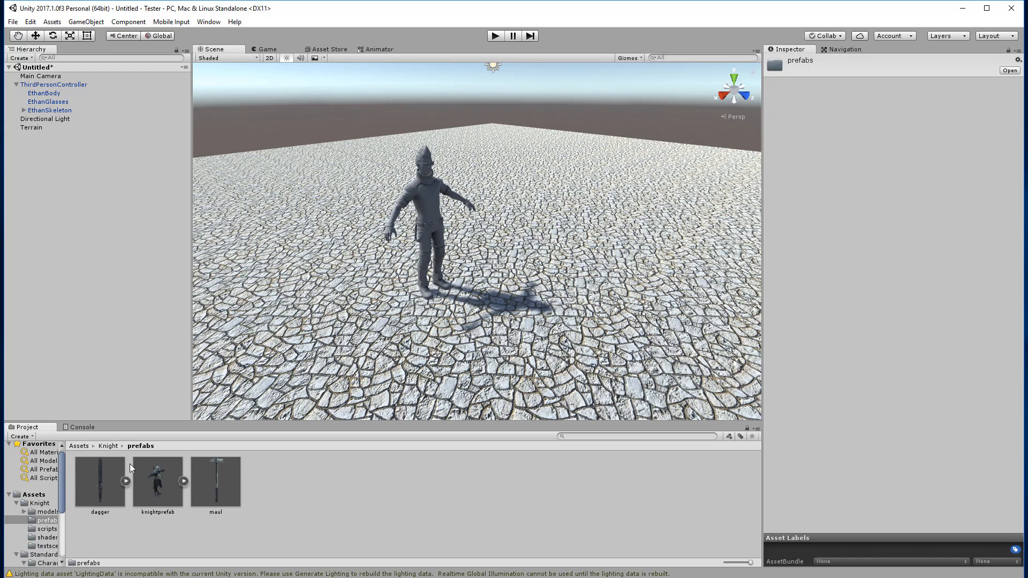
left_click(107, 446)
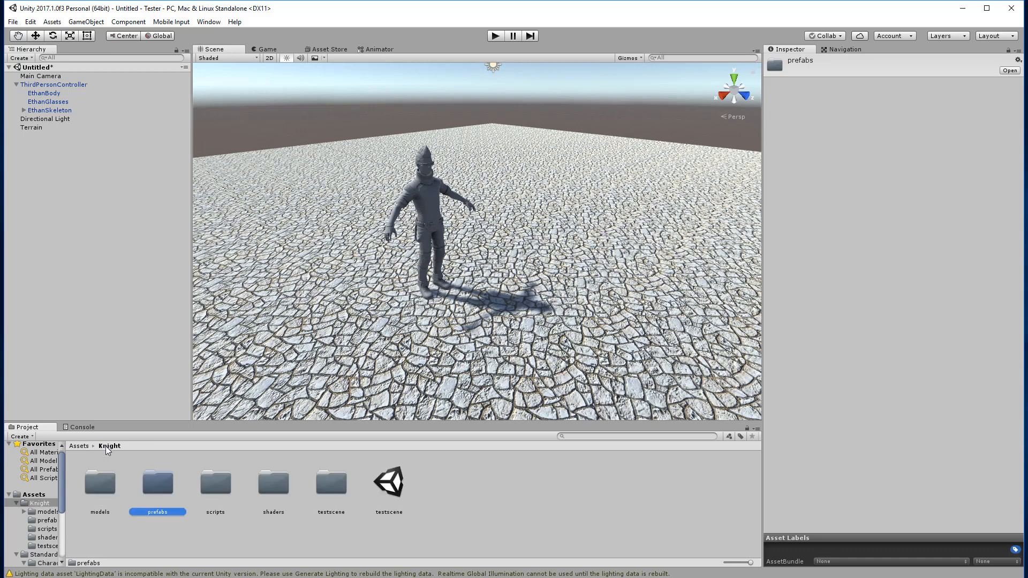
double_click(101, 483)
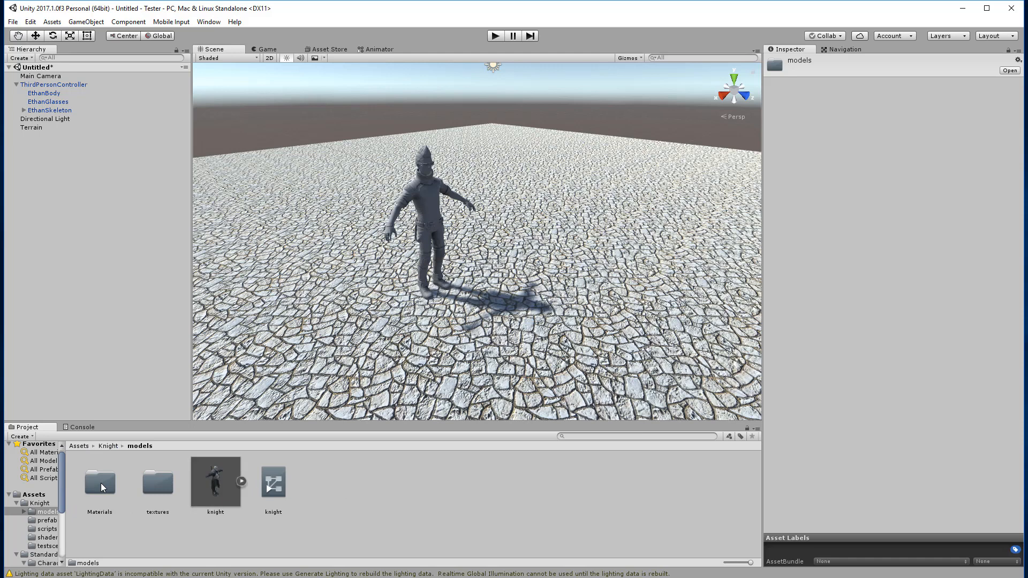
left_click(214, 480)
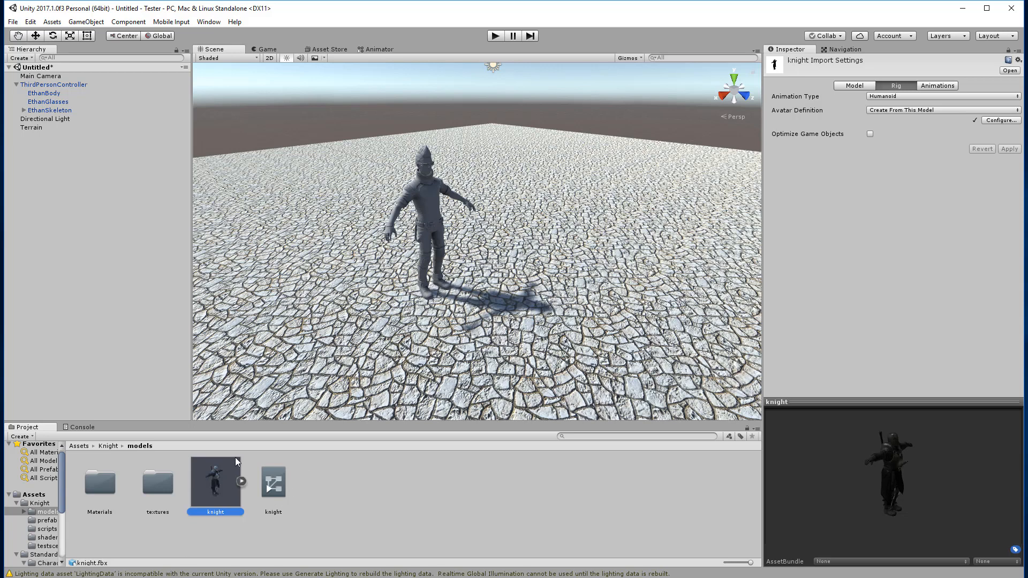
left_click(894, 96)
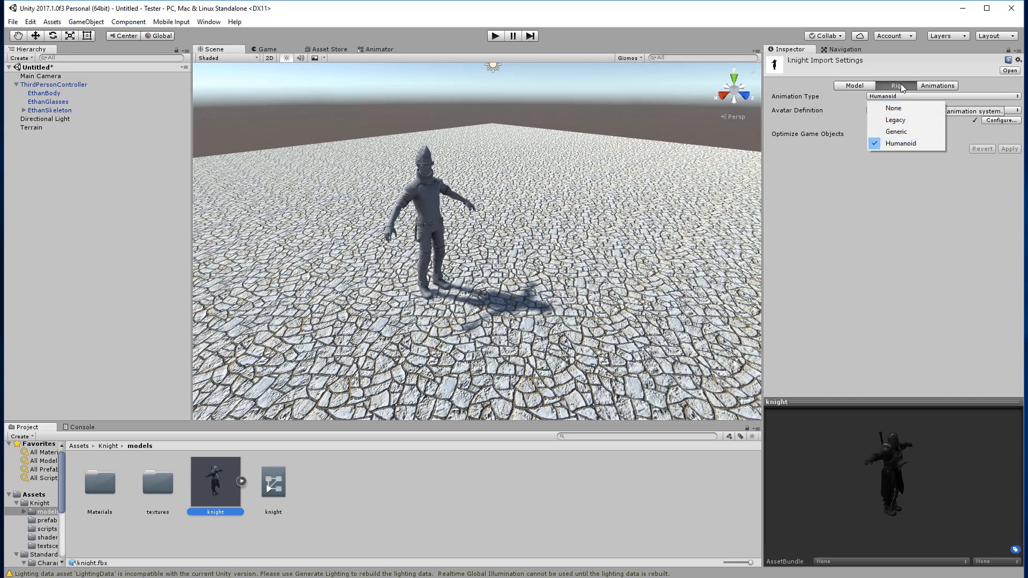
left_click(899, 144)
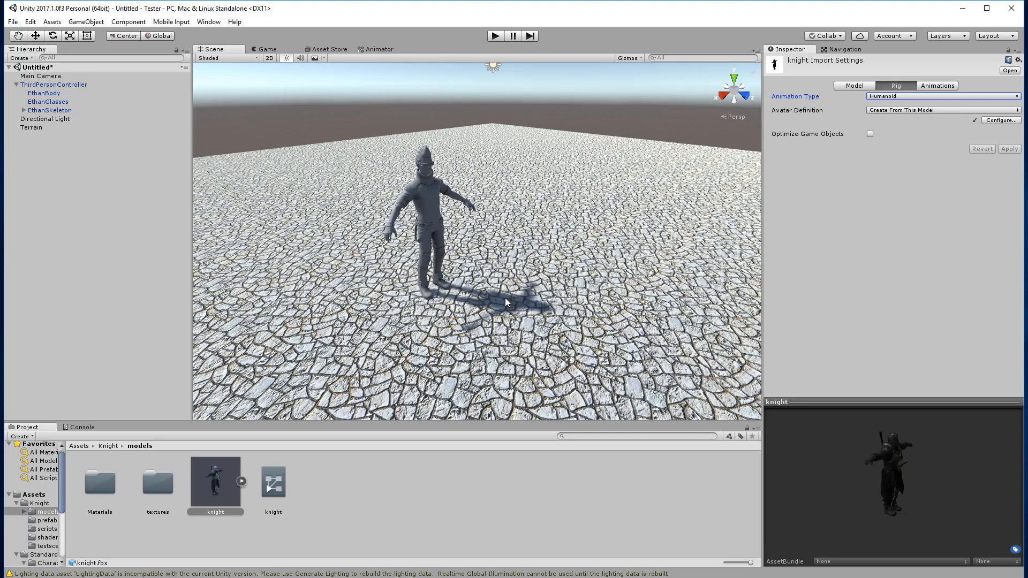
Delete EthanBody and EthanGlasses from ThirdPersonController, accepting the break of the prefab instance.
left_click(45, 93)
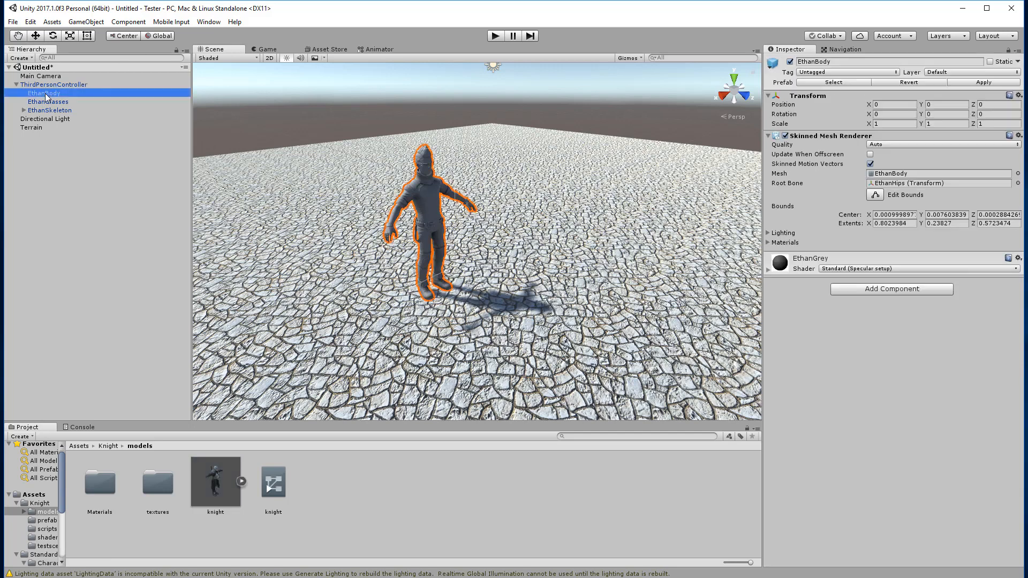
left_click(41, 109)
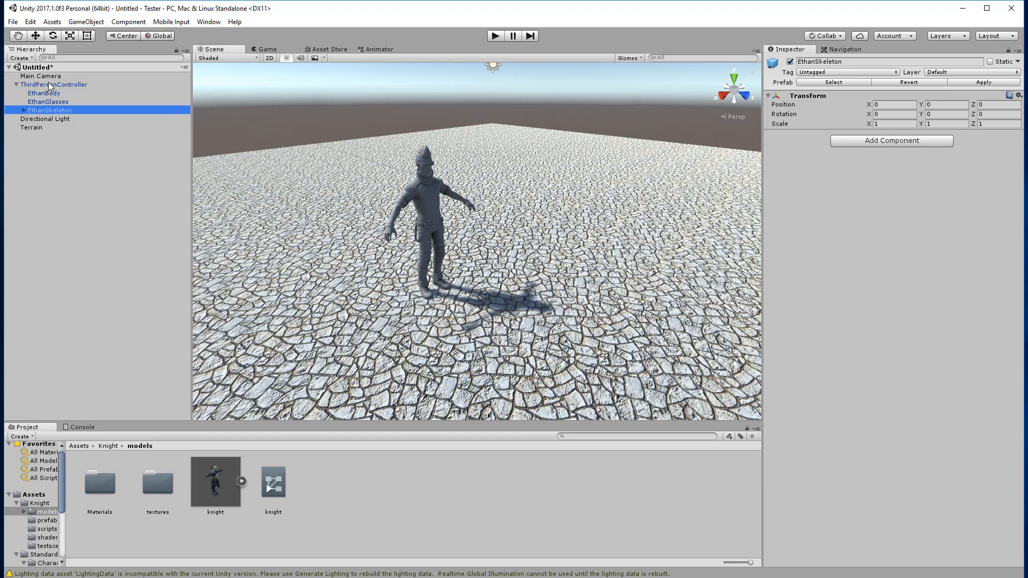
left_click(47, 93)
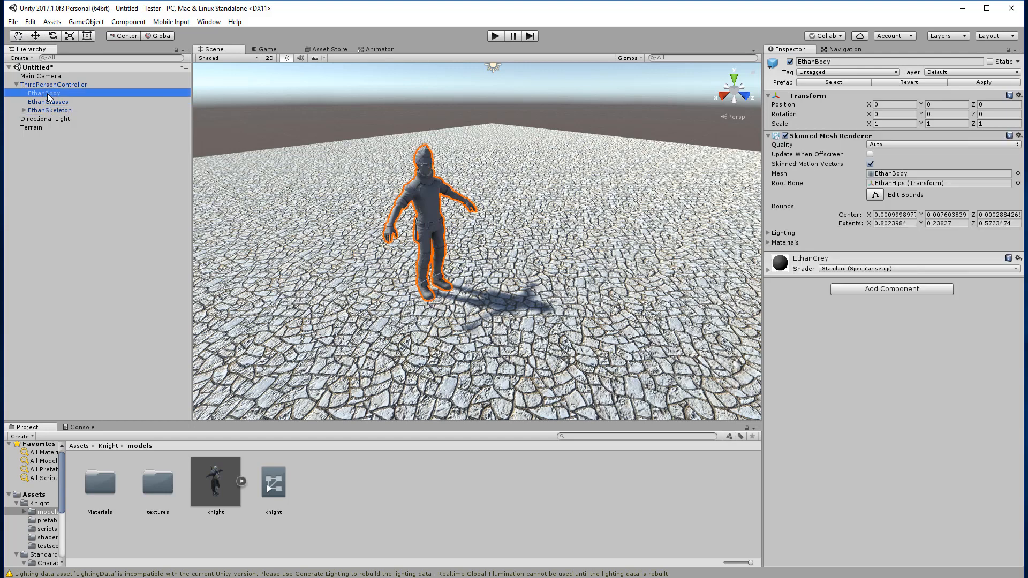
left_click_drag(47, 93, 62, 105)
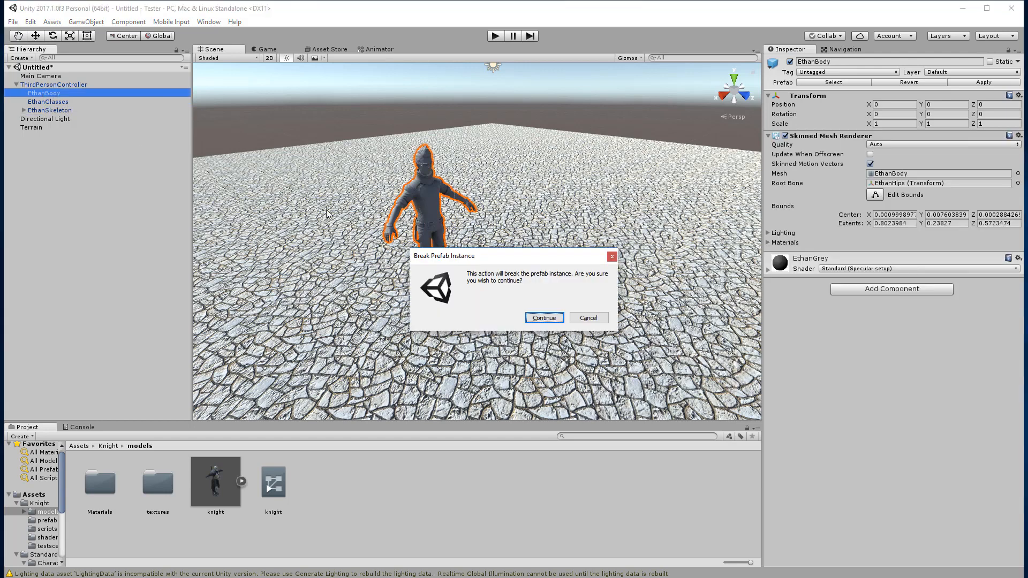
left_click(544, 318)
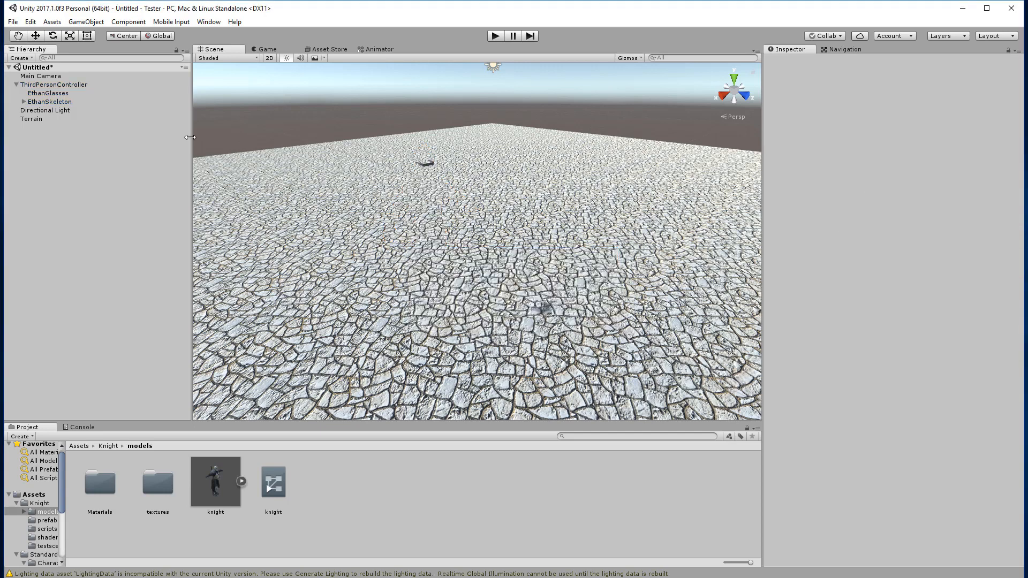
left_click(50, 95)
key("Delete")
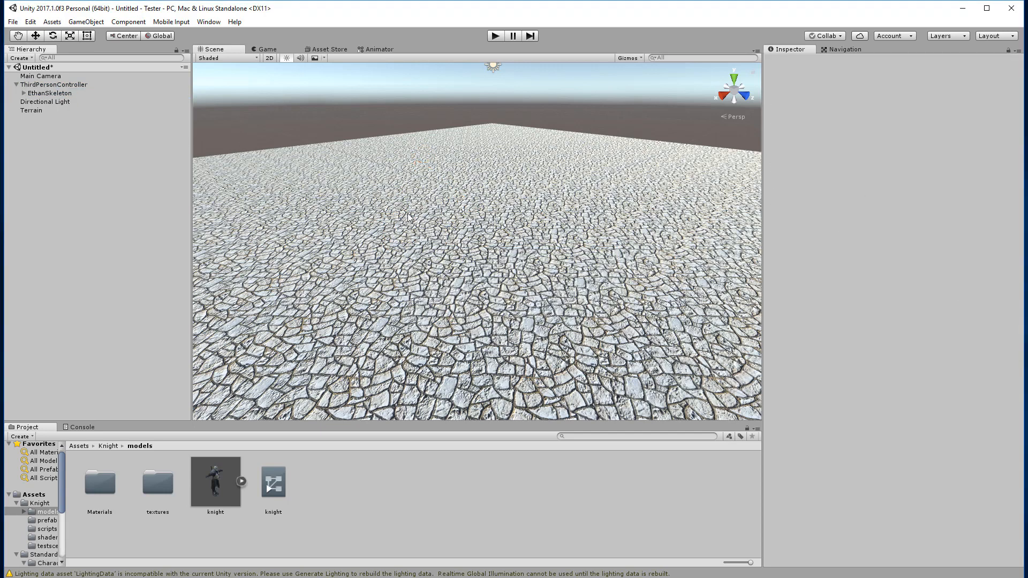
Delete EthanSkeleton and add the knight model as a child of ThirdPersonController.
left_click(56, 92)
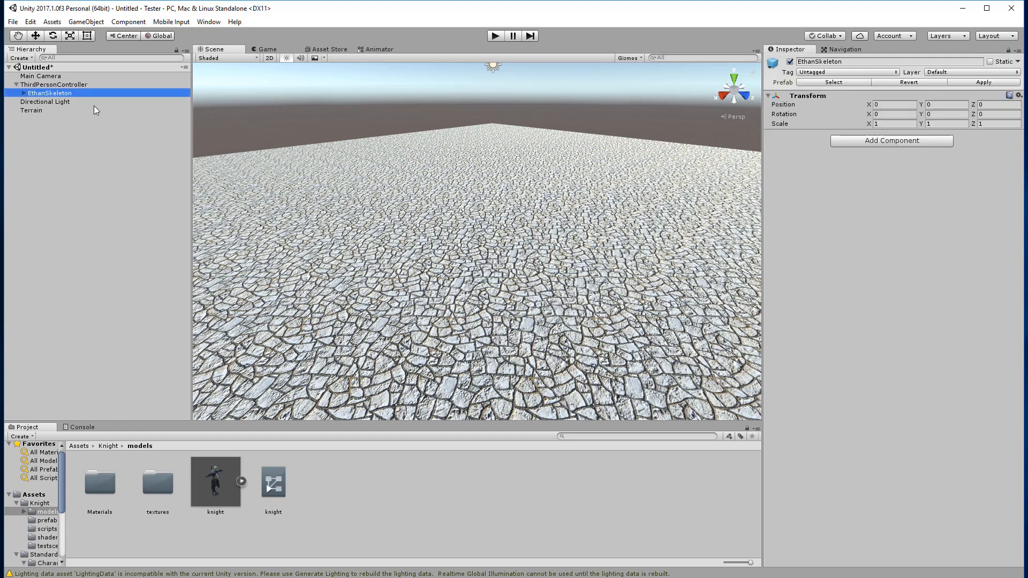
key("Delete")
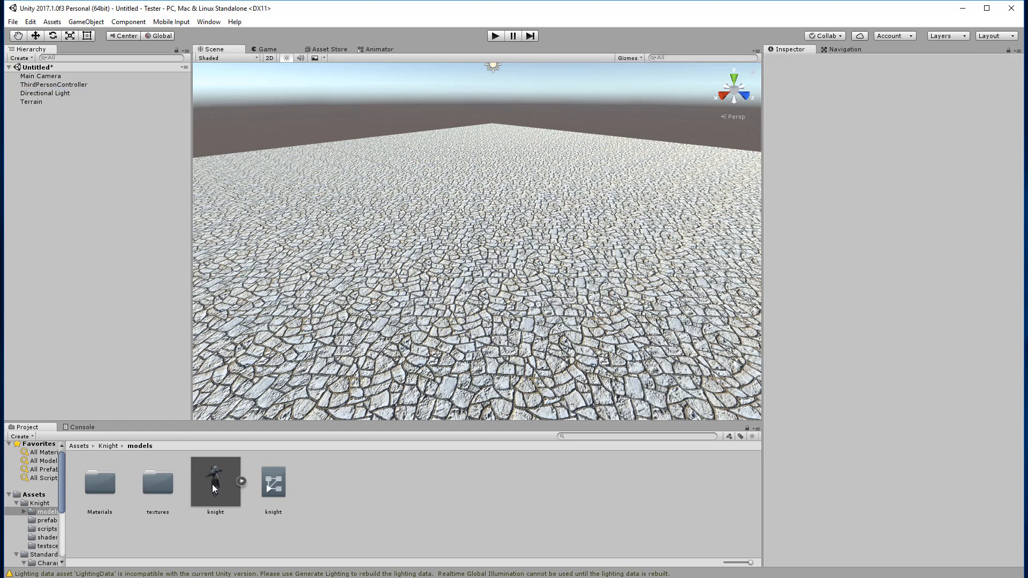
left_click_drag(212, 484, 54, 87)
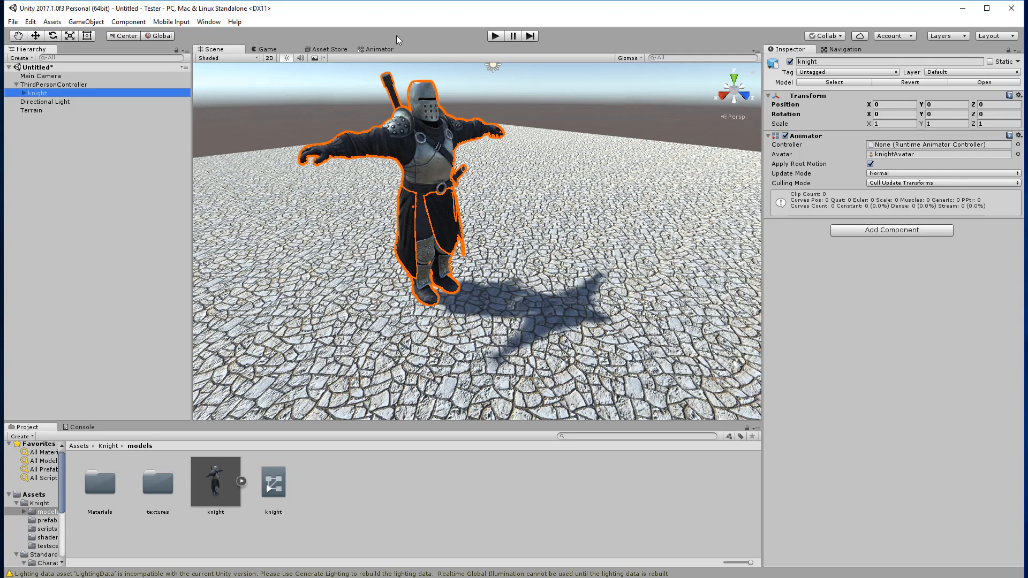
Play-test the scene by moving the knight in all directions to check its animation, and exit play mode.
left_click(495, 36)
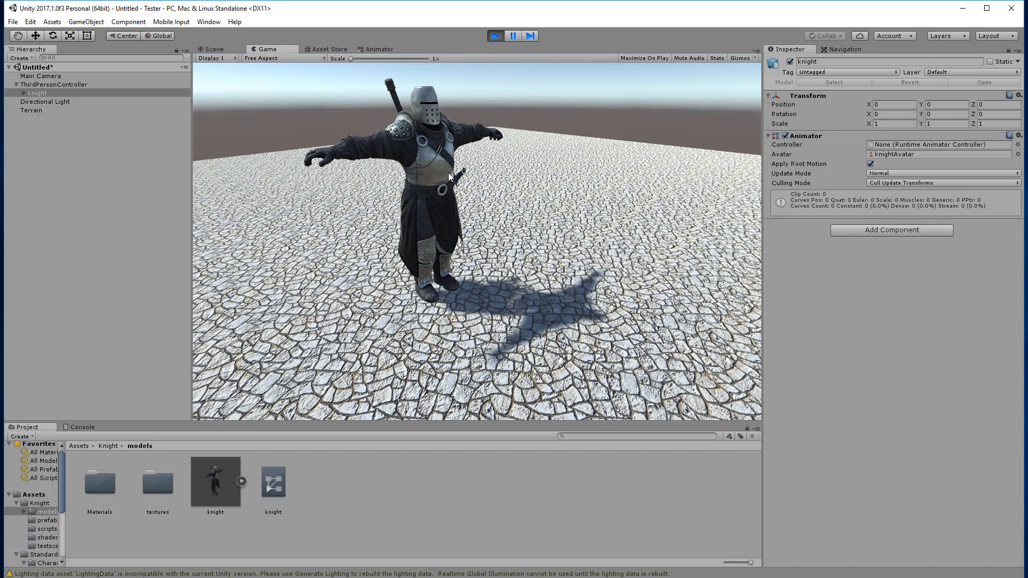
key("w")
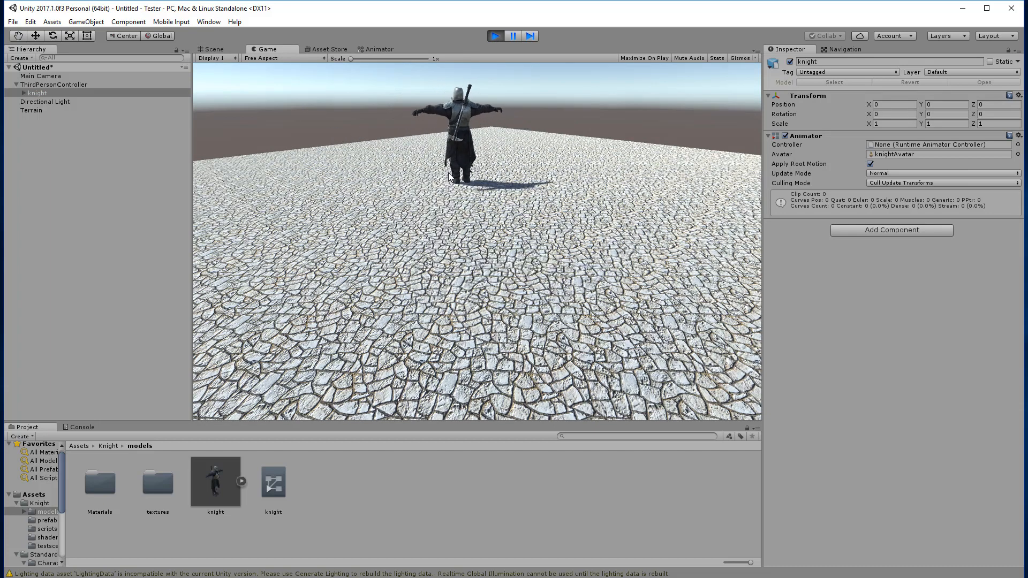
key("a")
key("d")
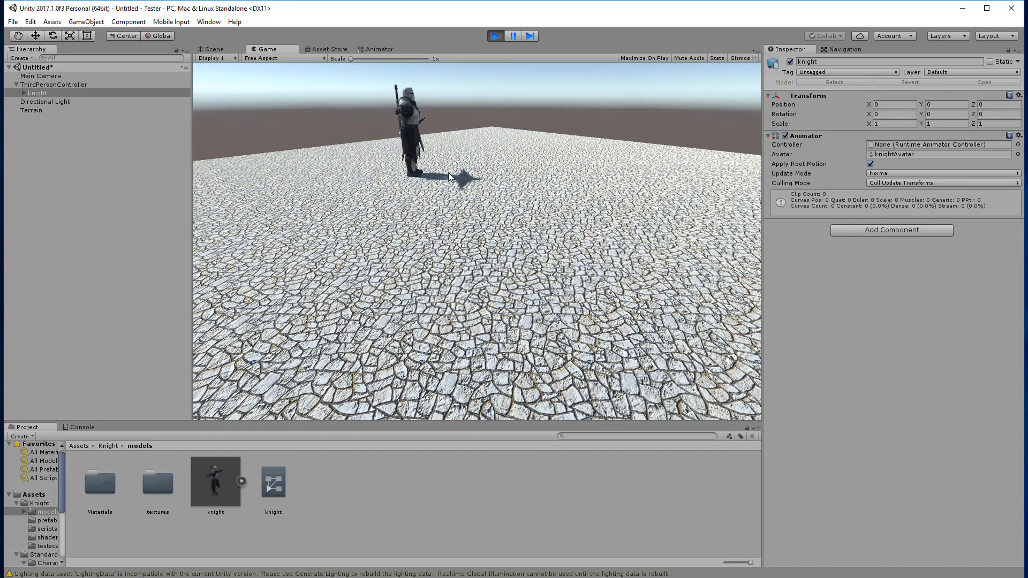
key("s")
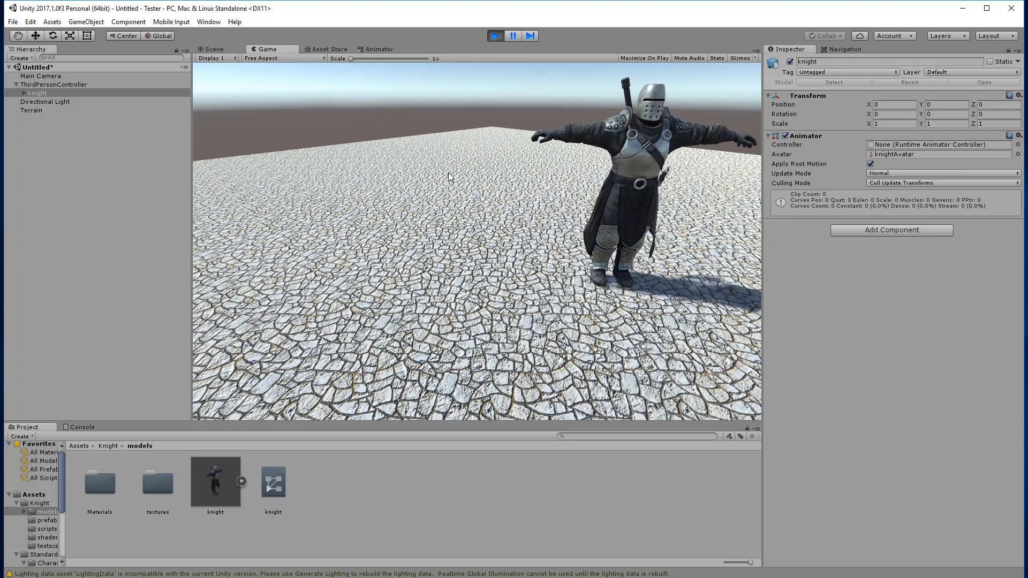
key("a")
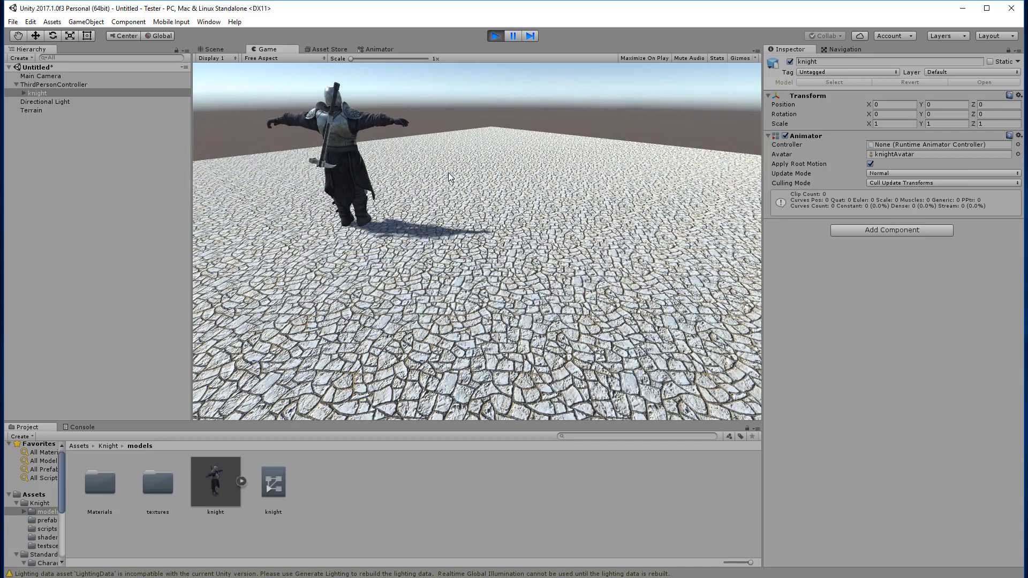
key("w")
key("s")
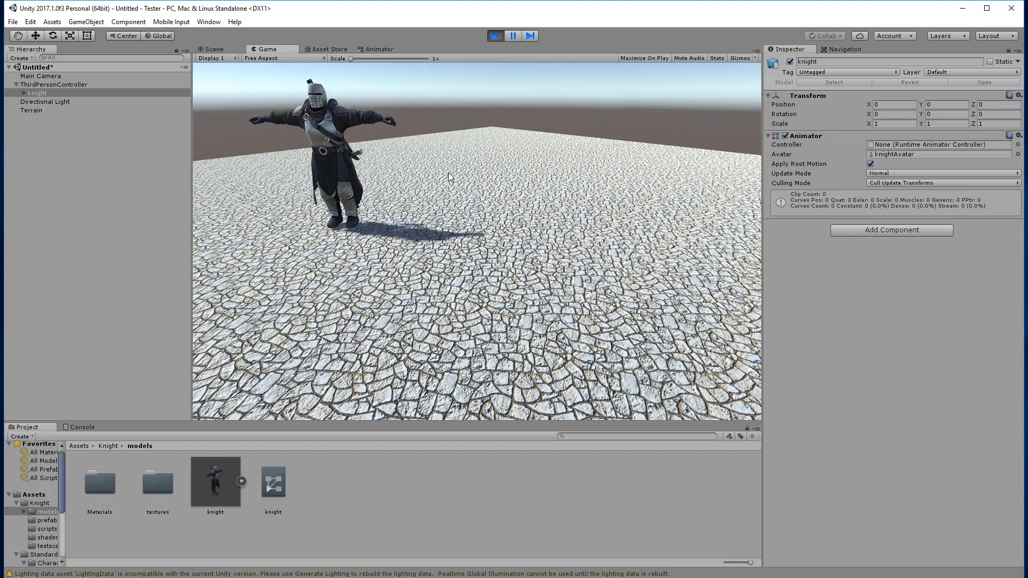
key("d")
key("a")
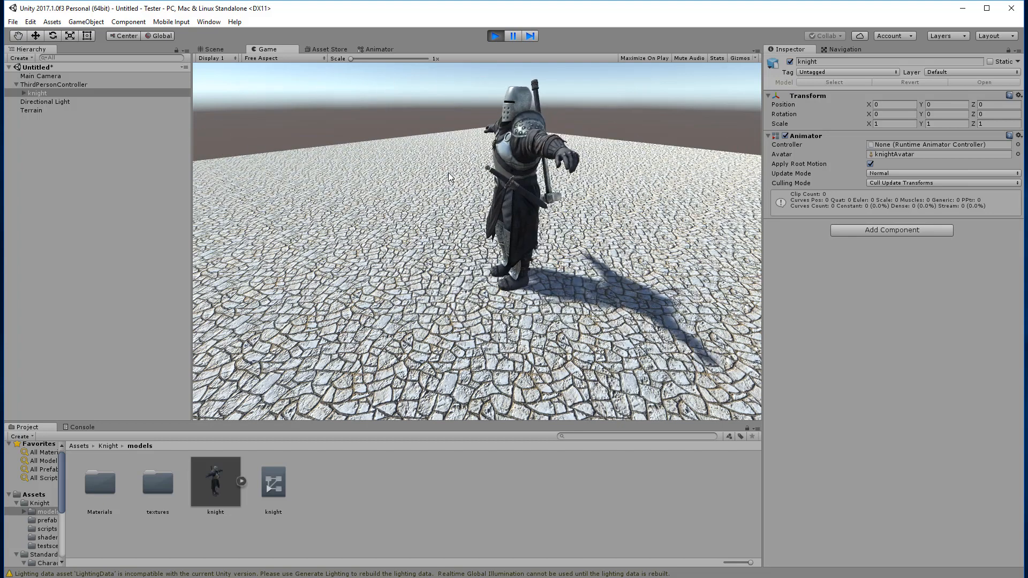
key("a")
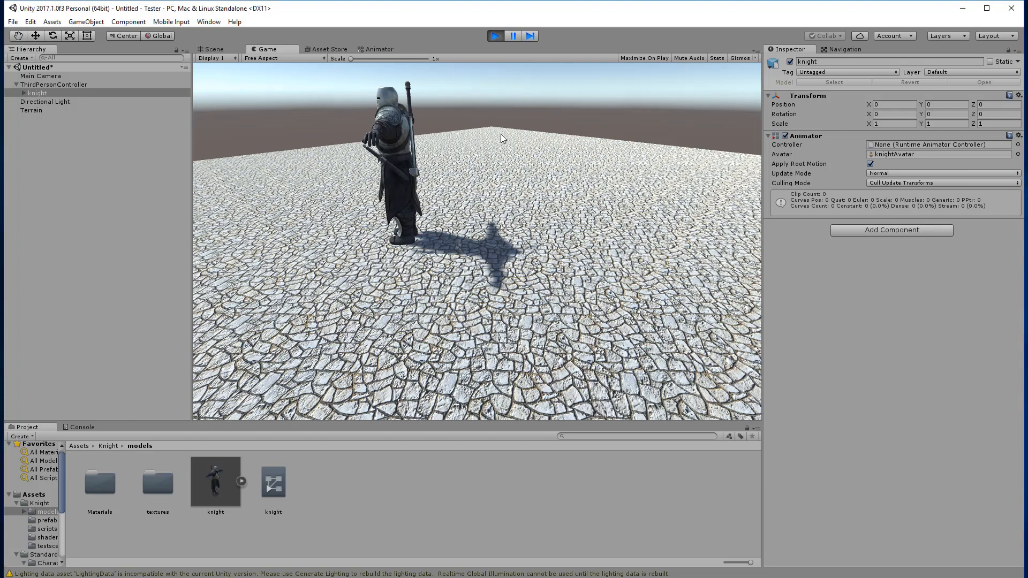
key("a")
key("d")
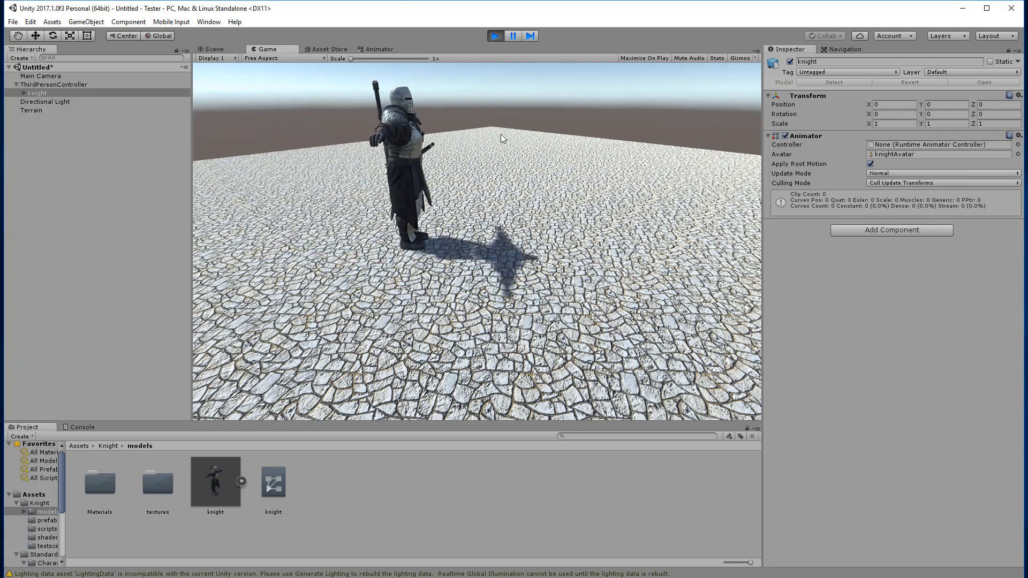
key("s")
left_click(495, 36)
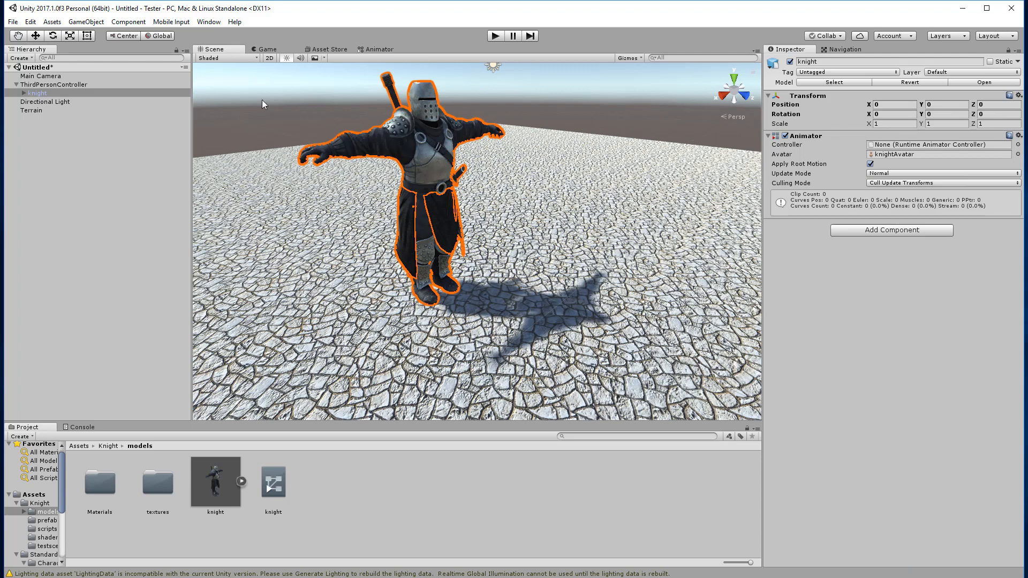
Compare the Animator settings of ThirdPersonController and its knight child, and set ThirdPersonController's Avatar to knightAvatar.
left_click(45, 85)
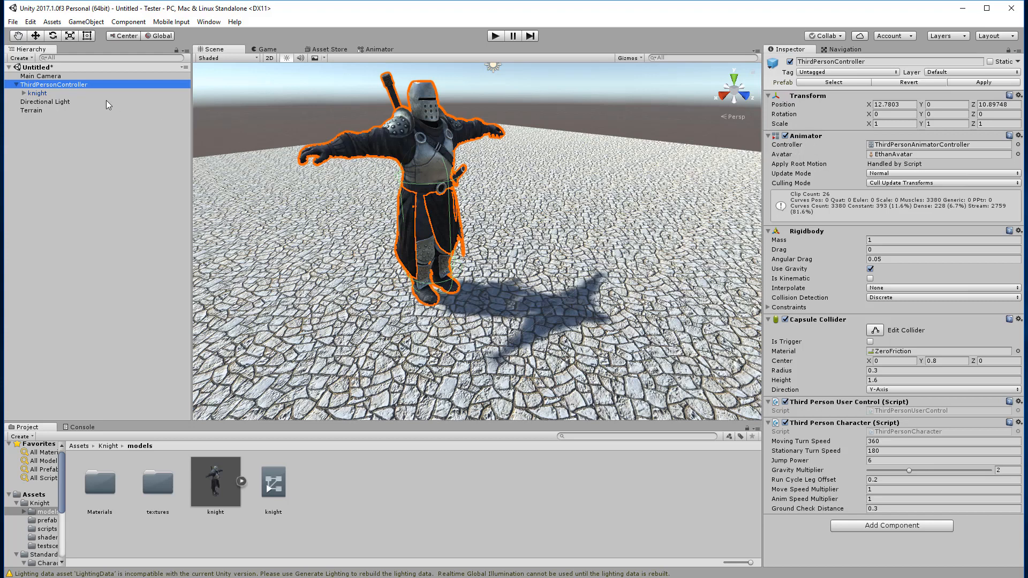
left_click(39, 94)
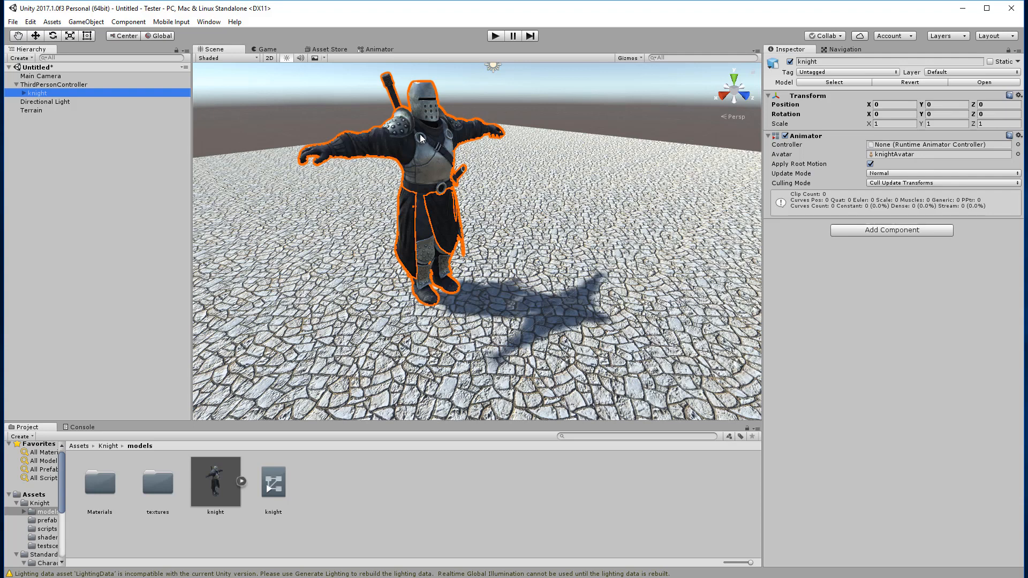
left_click(33, 85)
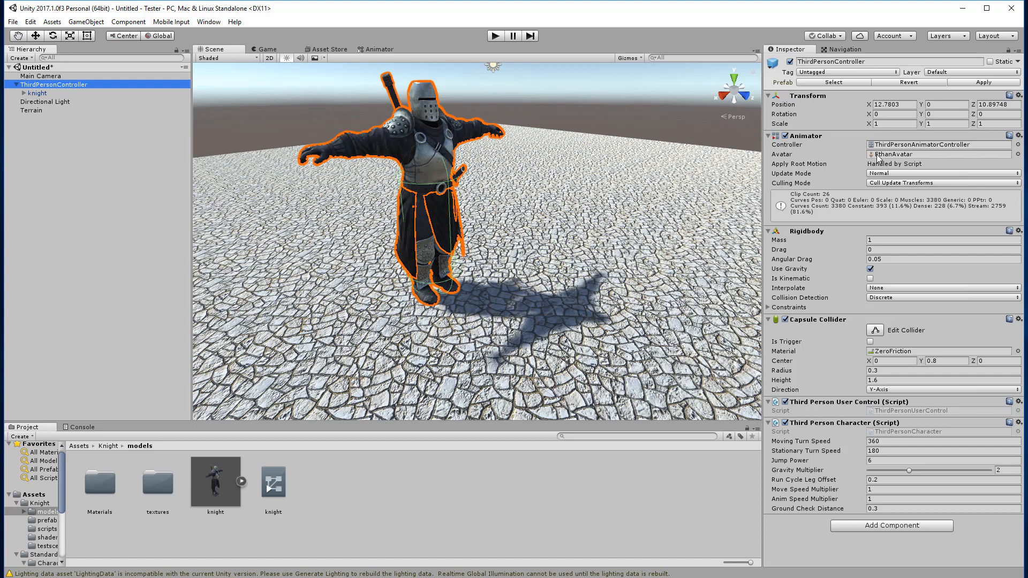
left_click(1019, 155)
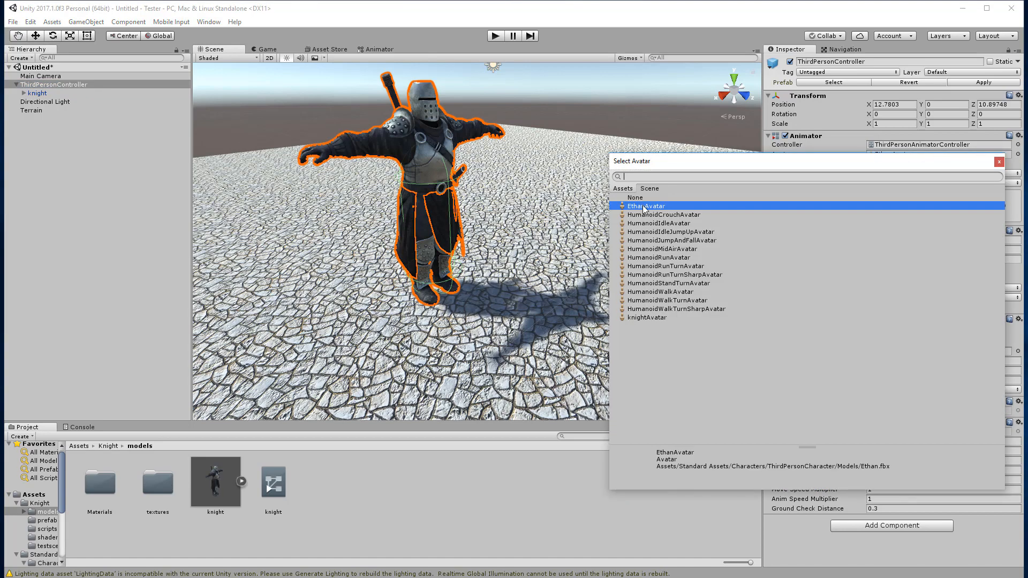
left_click(651, 317)
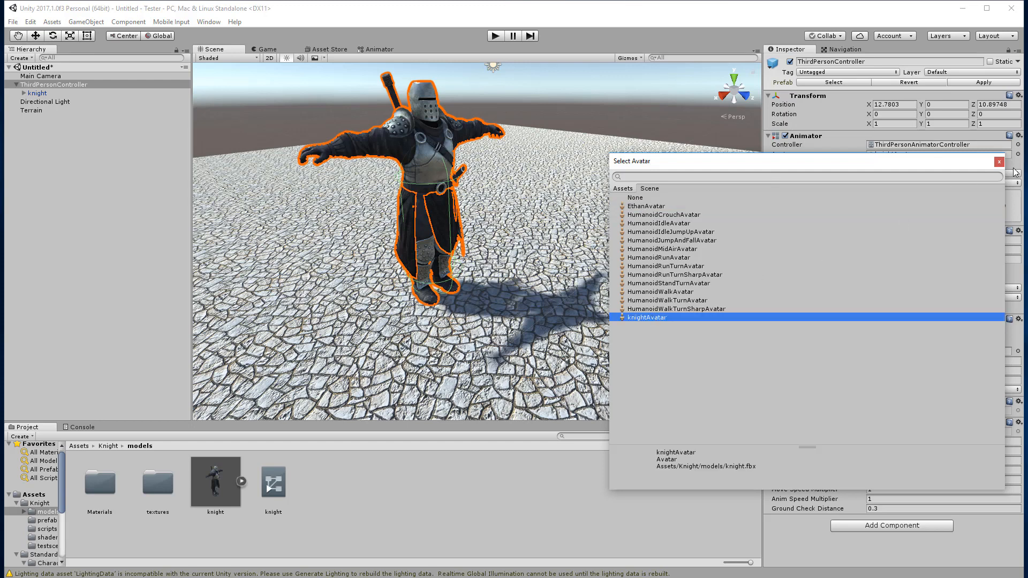
left_click(999, 161)
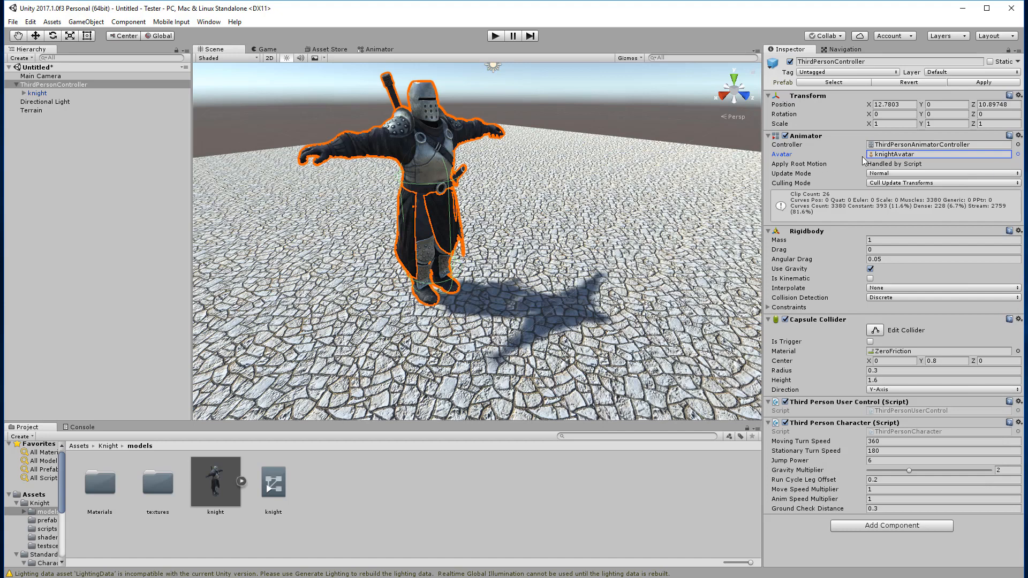
Play-test the knight's running, turning and jumping animations across the terrain, and exit play mode.
left_click(499, 36)
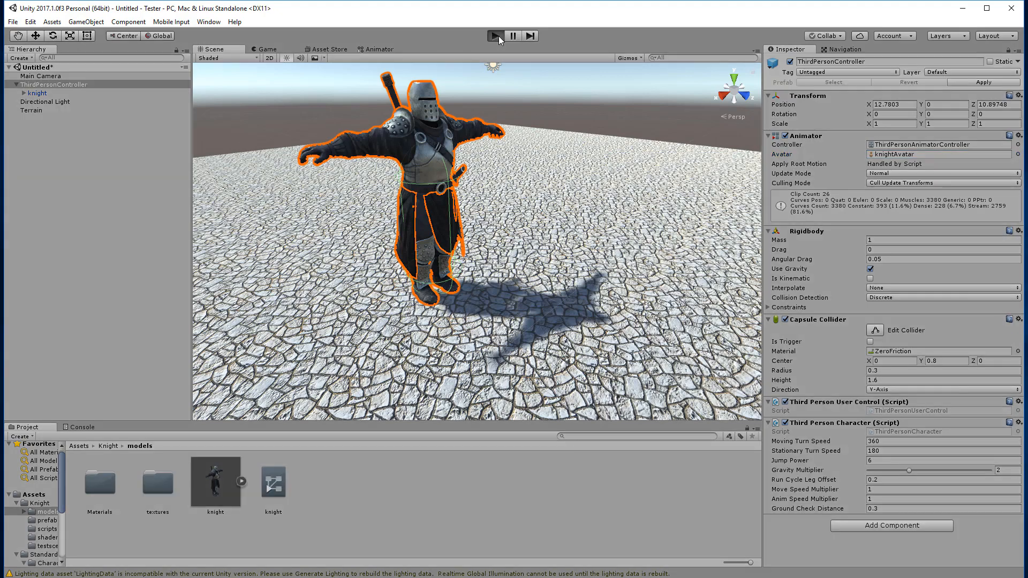
key("d")
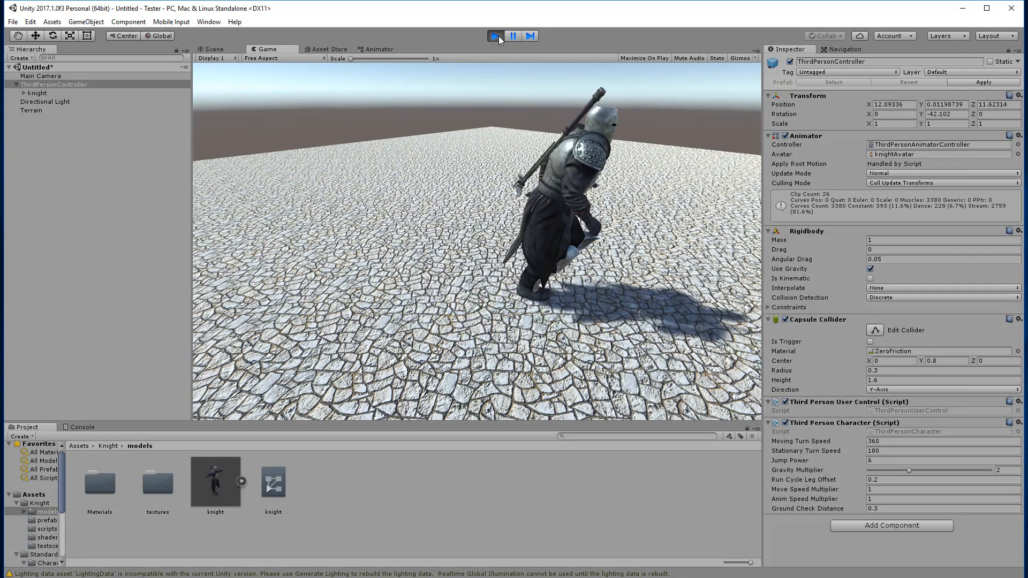
key("w")
key("a")
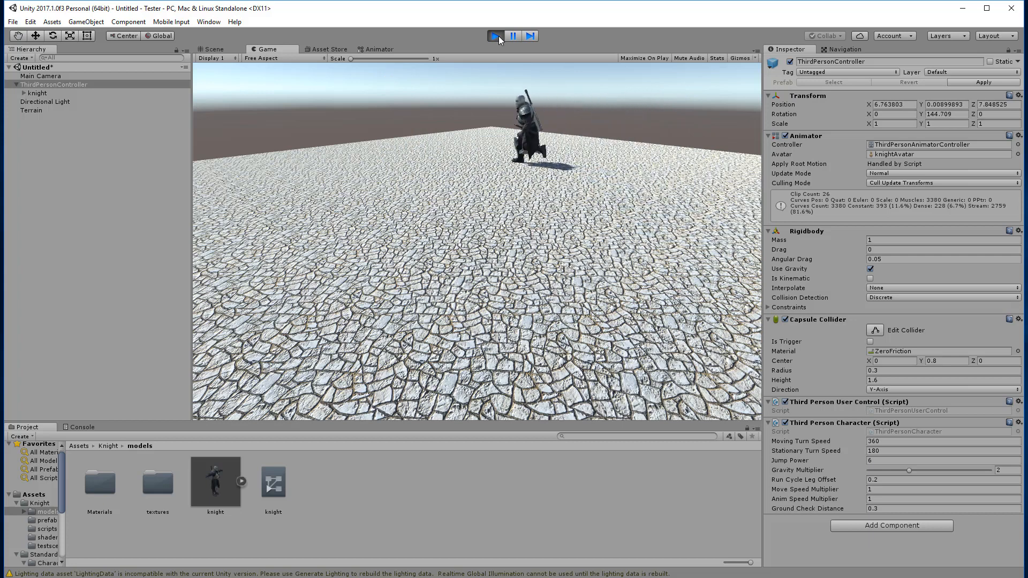
key("s")
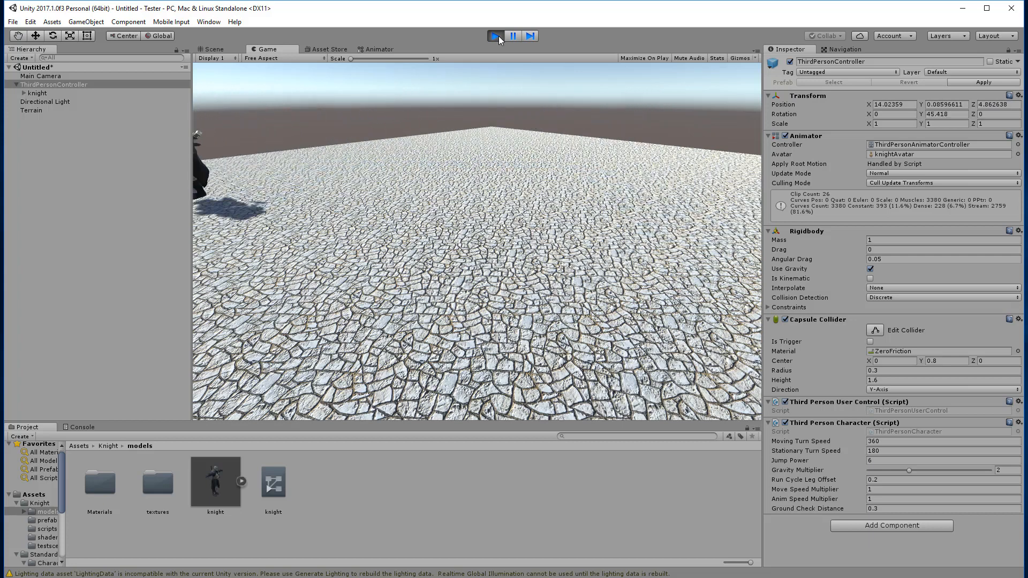
key("d")
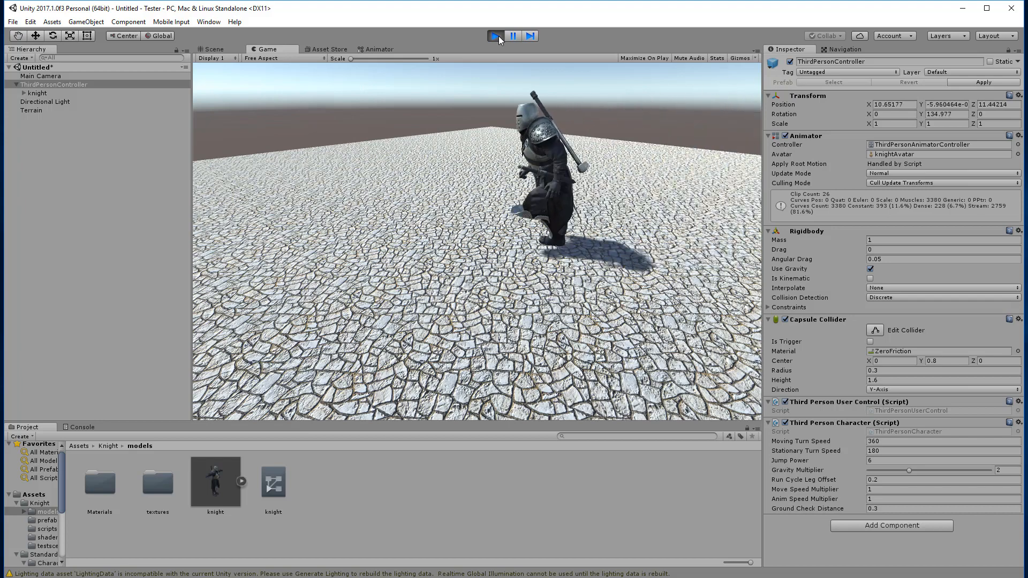
key("d")
key("space")
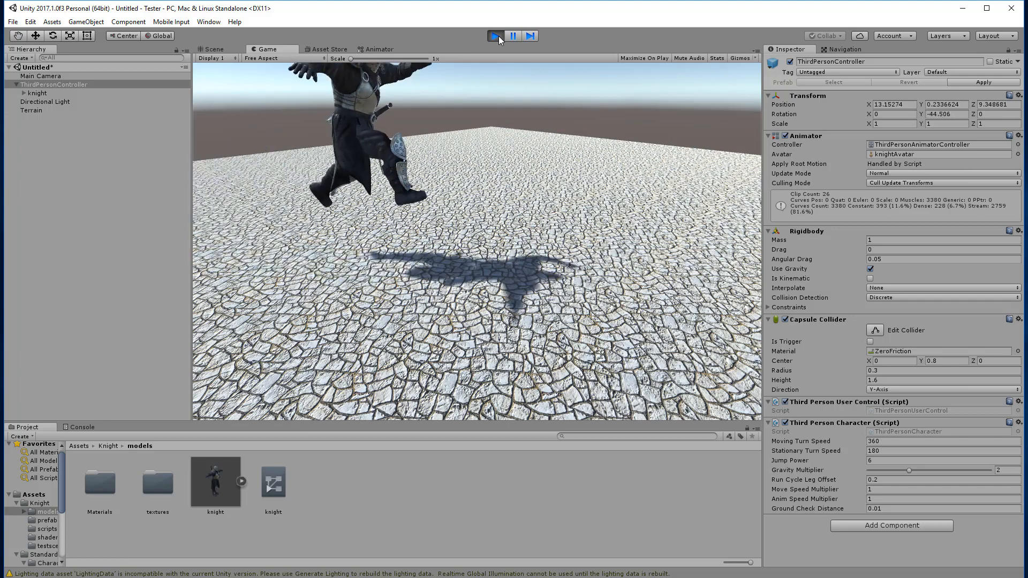
key("a")
key("s")
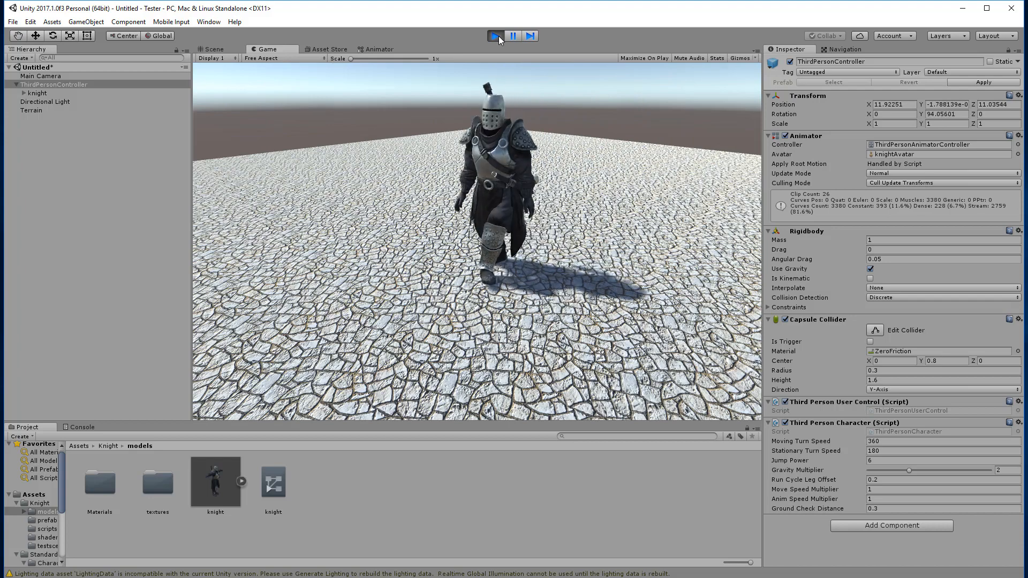
key("w")
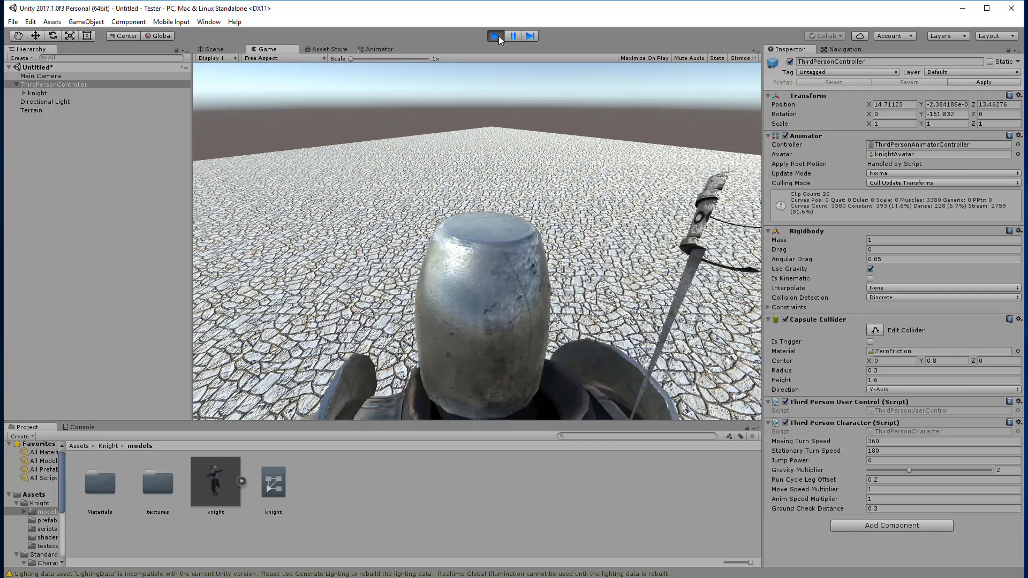
key("s")
key("space")
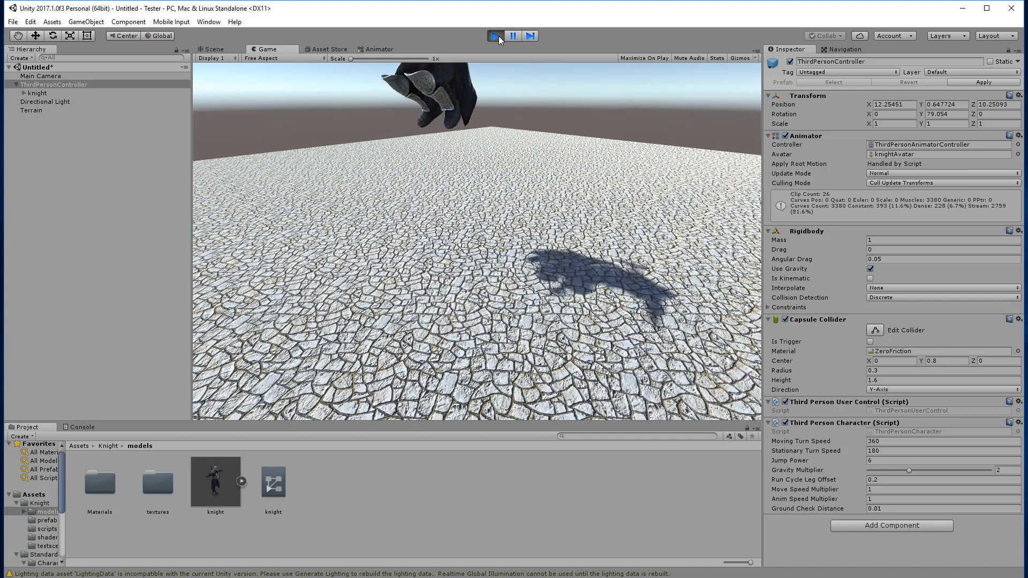
key("d")
key("a")
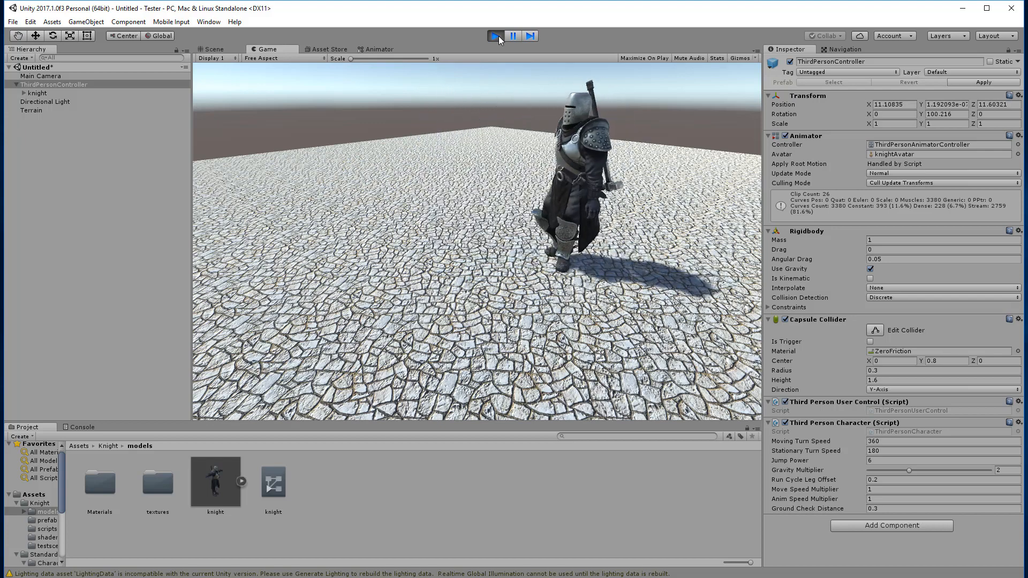
key("s")
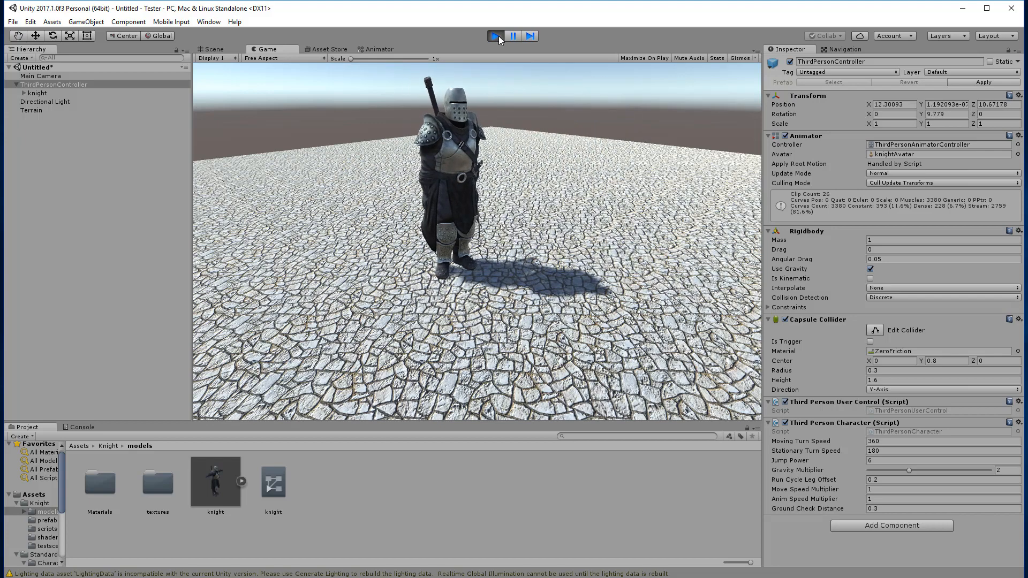
left_click(499, 37)
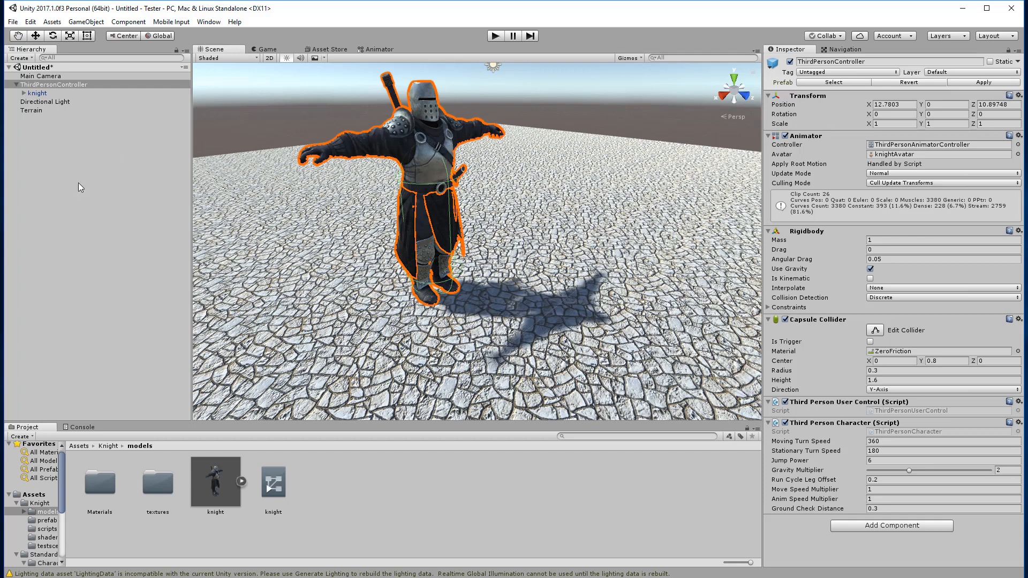
Examine the Ethan character in Scene1 up close at the legs and feet, and as a full figure from behind and the side.
left_click(214, 478)
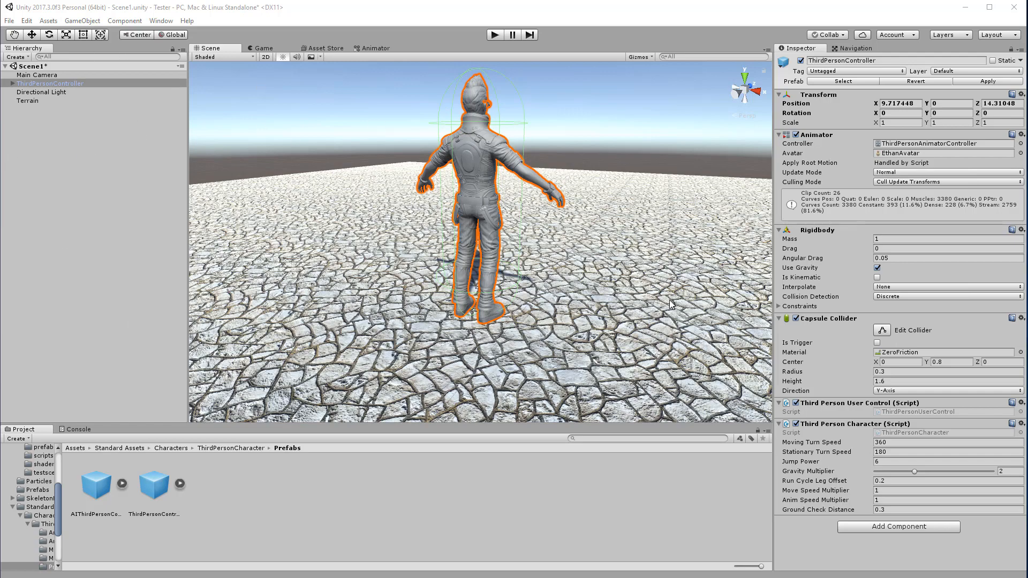
scroll(667, 282, "up", 10)
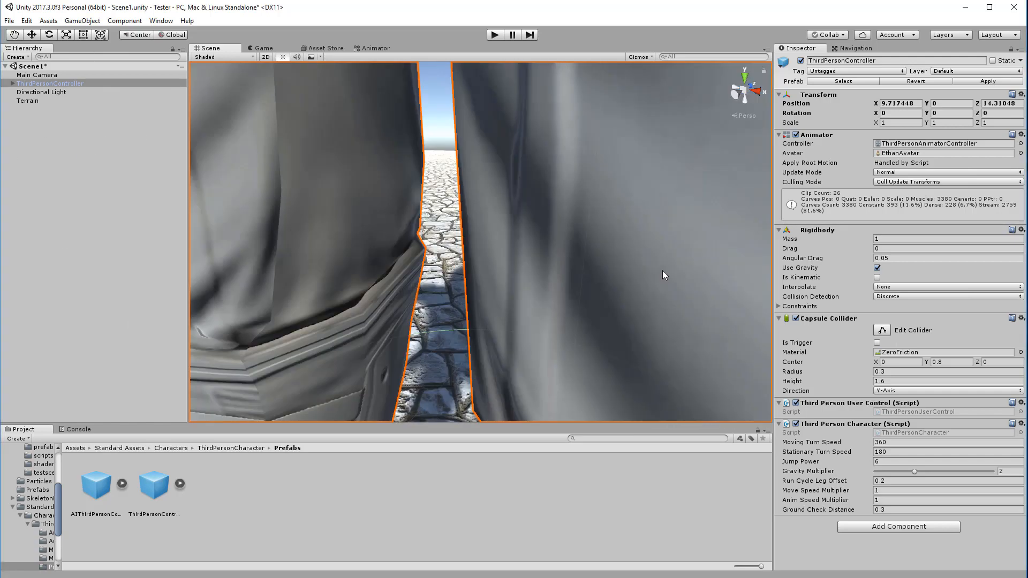
middle_click_drag(663, 271, 576, 573)
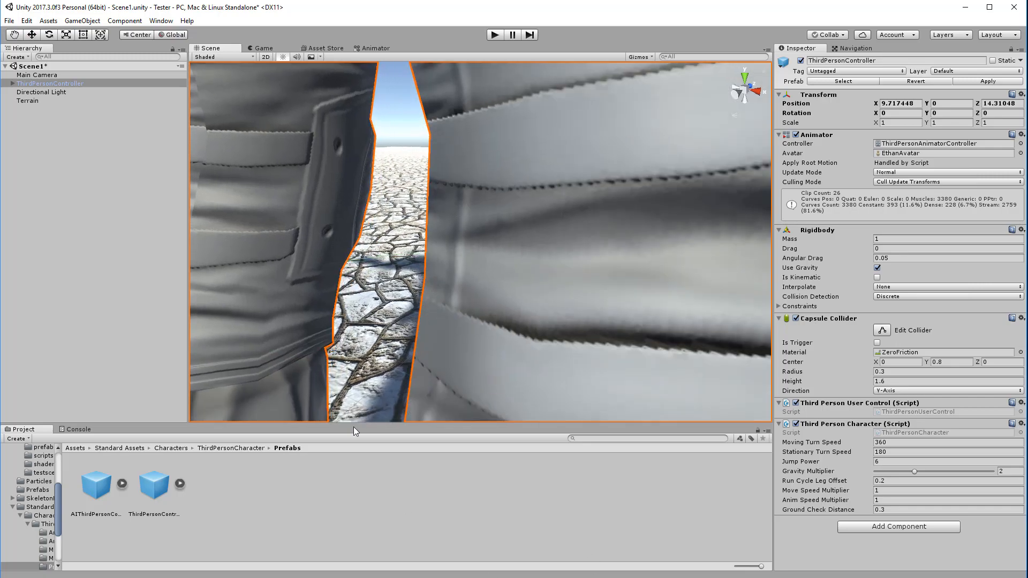
scroll(368, 329, "down", 6)
middle_click_drag(368, 329, 418, 241)
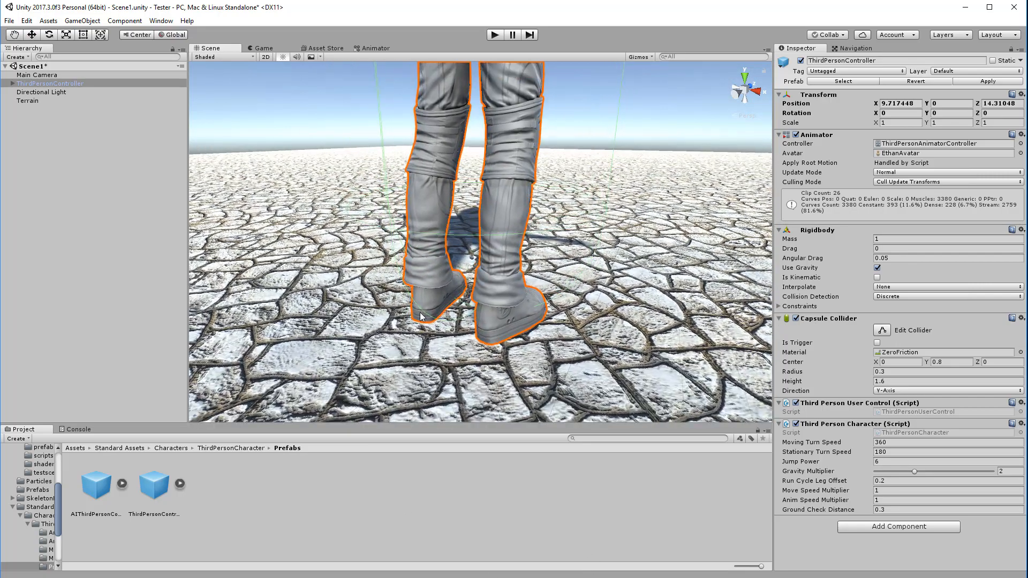
middle_click_drag(463, 327, 532, 309)
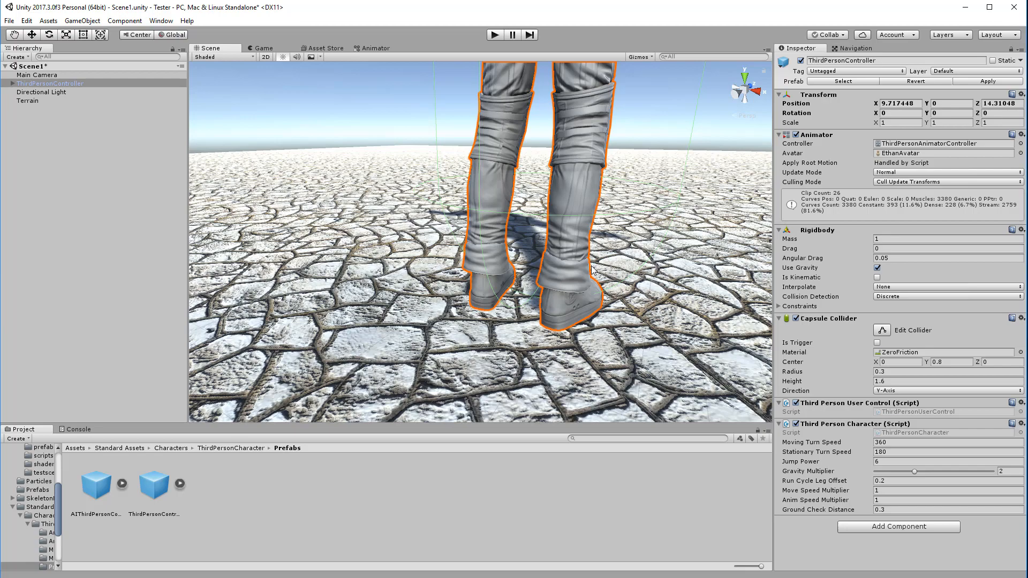
scroll(662, 198, "down", 5)
middle_click_drag(624, 196, 563, 196)
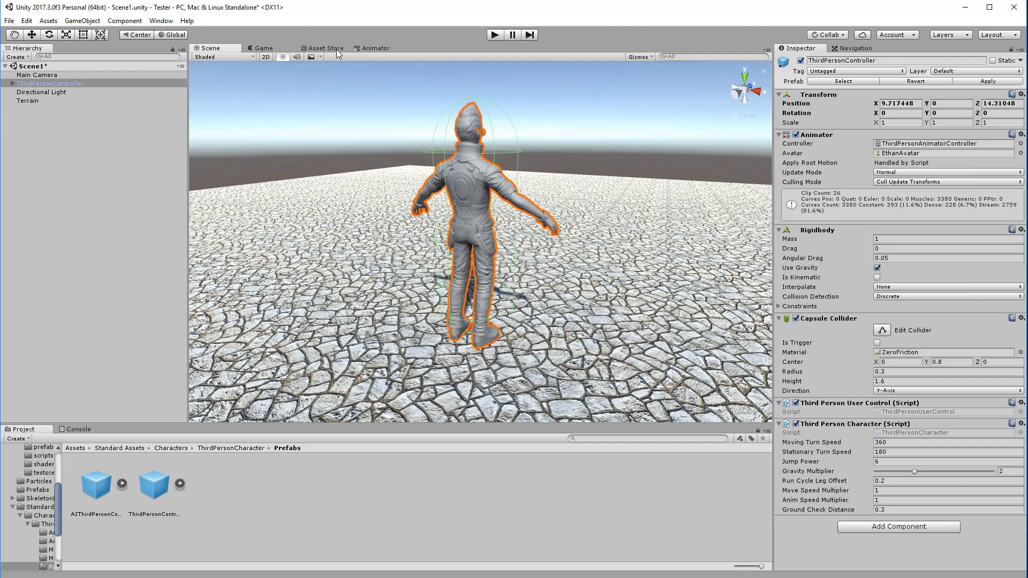
right_click_drag(634, 162, 451, 142)
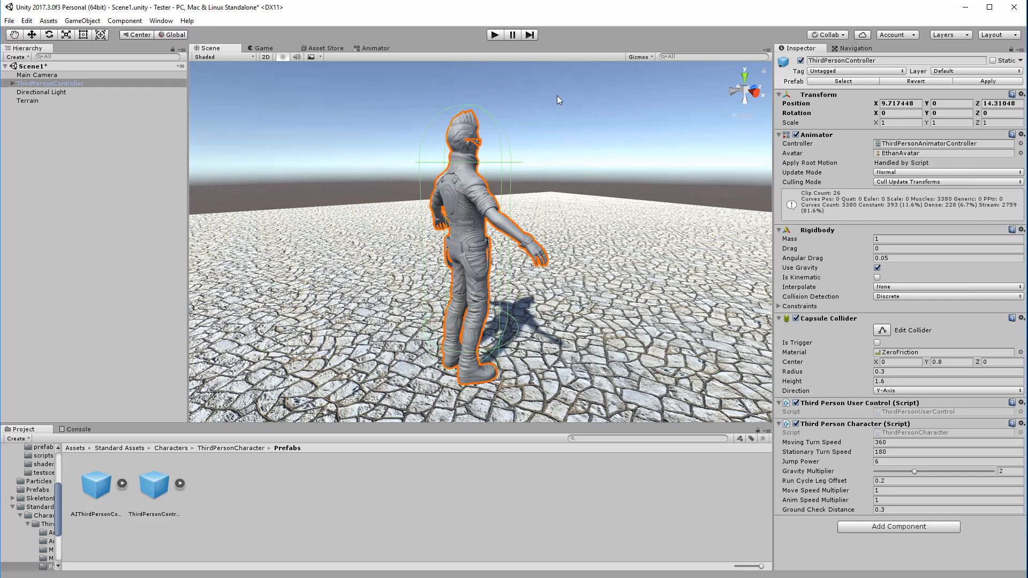
Browse the Asset Store's free 3D Models/Characters/Robots assets and view the Space Robot Kyle page.
left_click(333, 49)
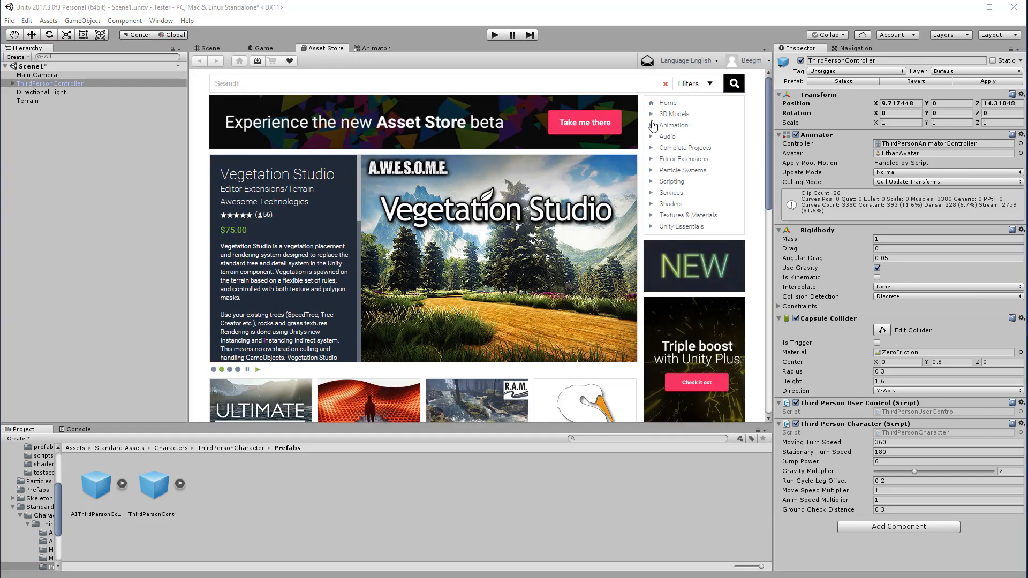
left_click(652, 115)
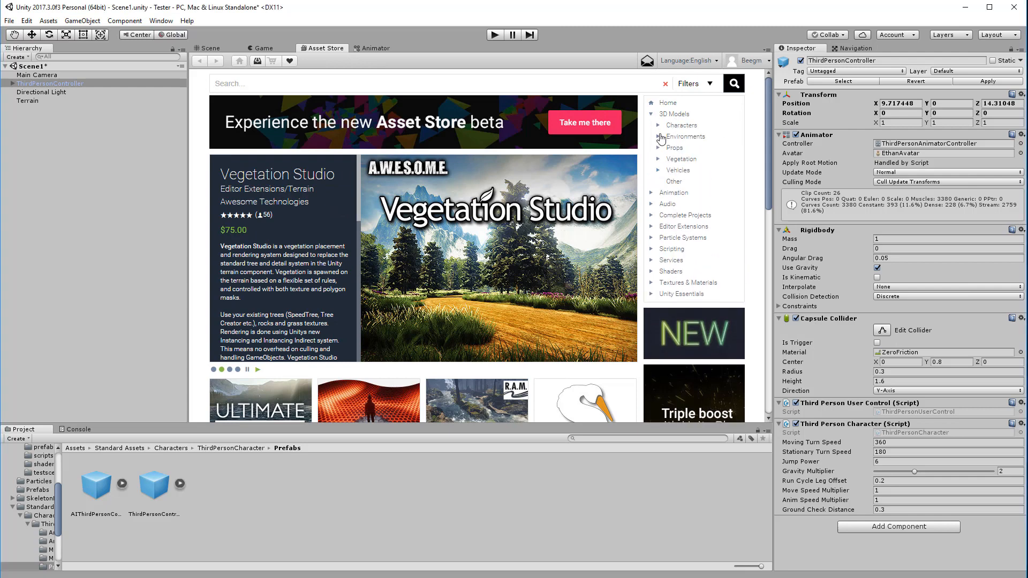
left_click(659, 126)
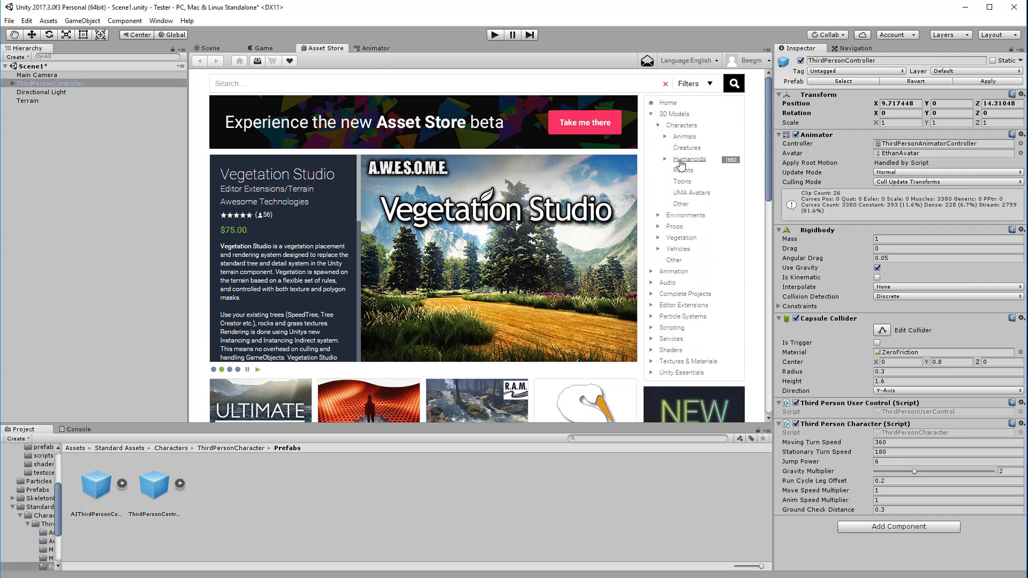
left_click(682, 161)
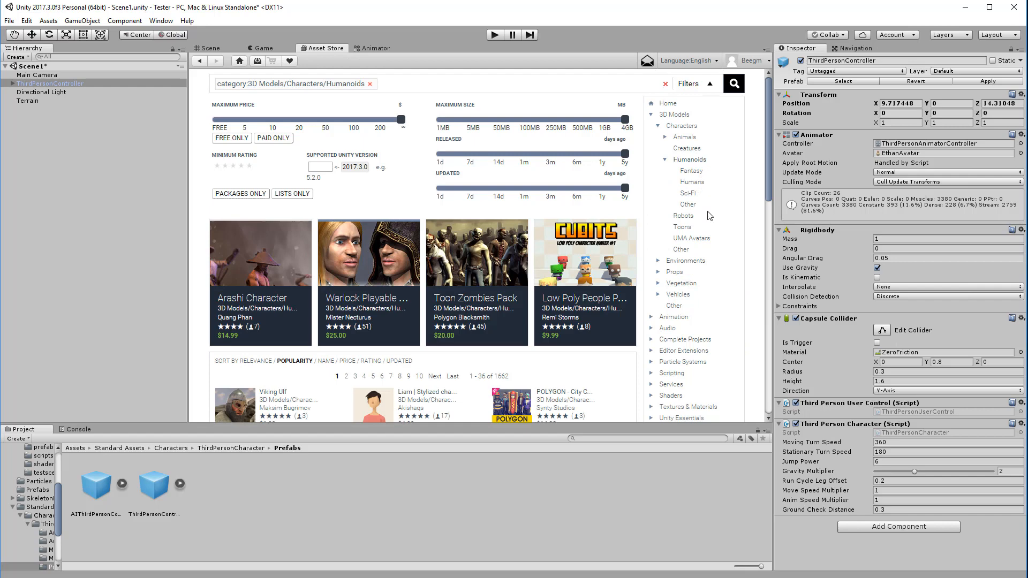
left_click(679, 216)
left_click(230, 138)
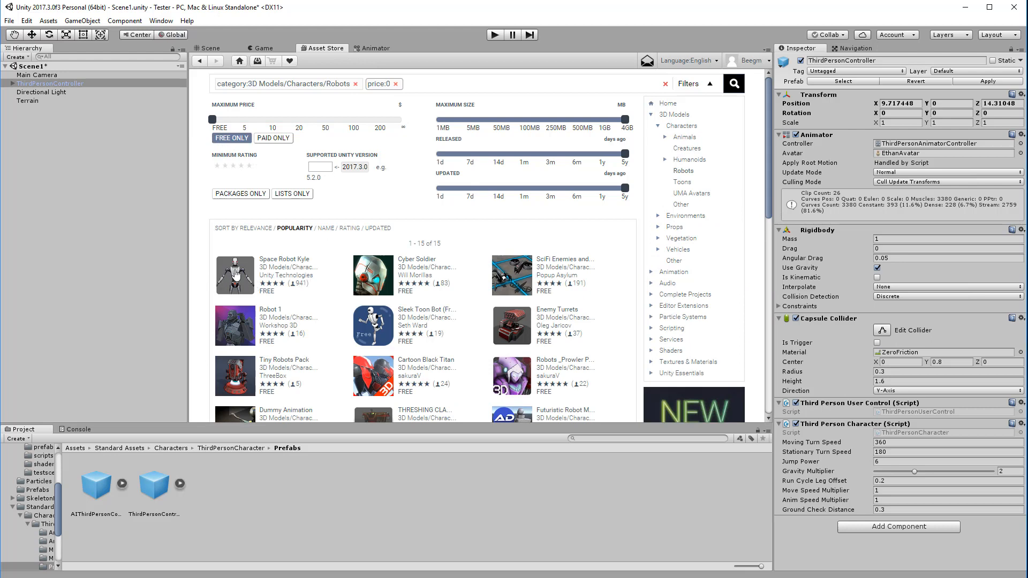
left_click(266, 263)
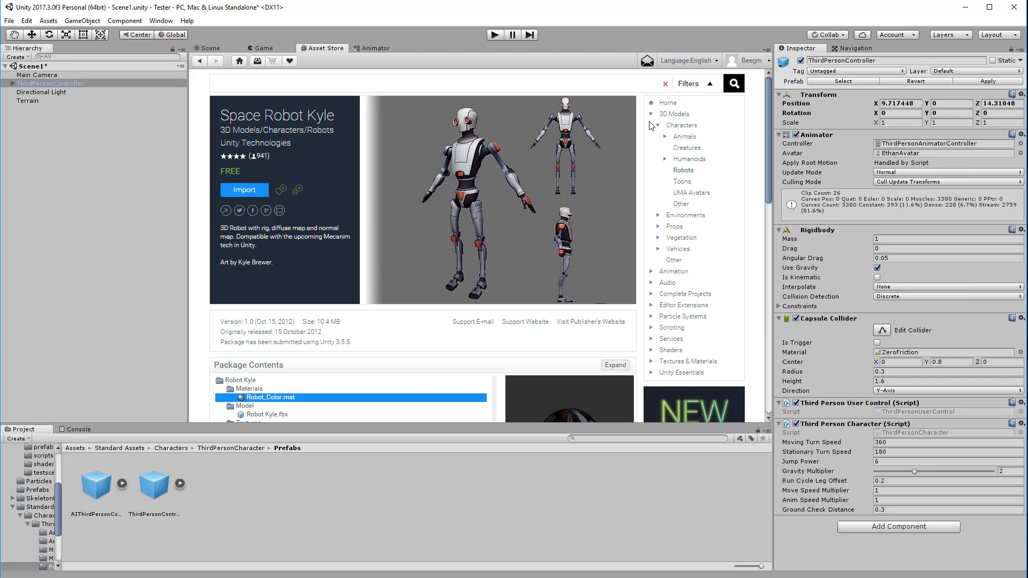
Browse the free Humanoids characters in the Asset Store and read the Polite Soldier asset's description.
left_click(685, 160)
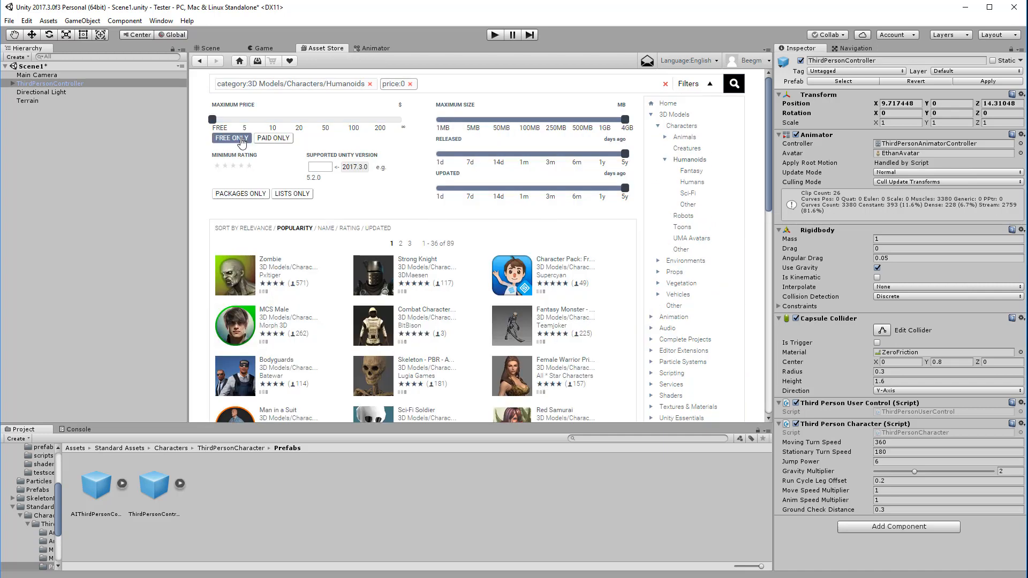
scroll(321, 244, "down", 1)
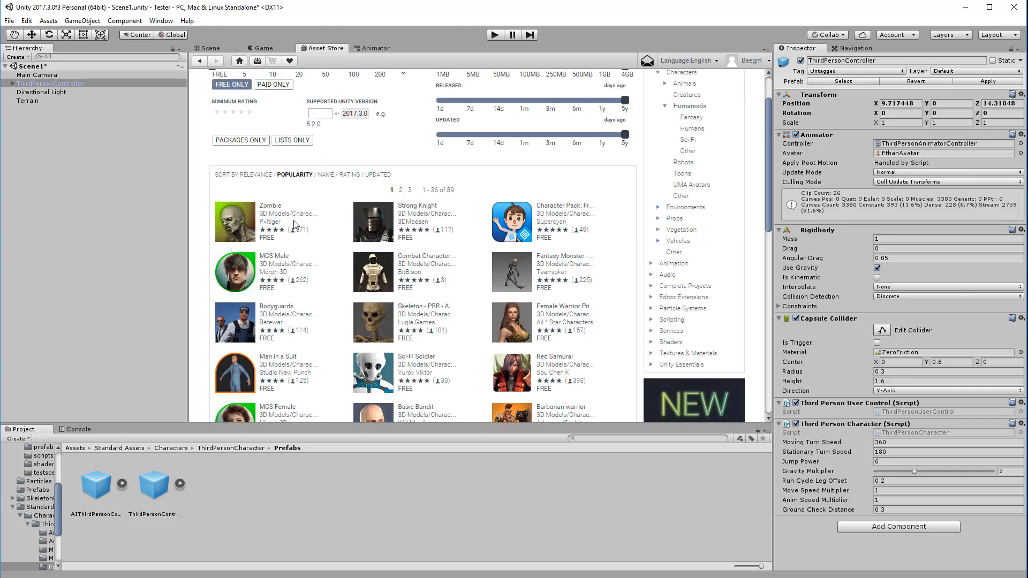
scroll(346, 231, "down", 2)
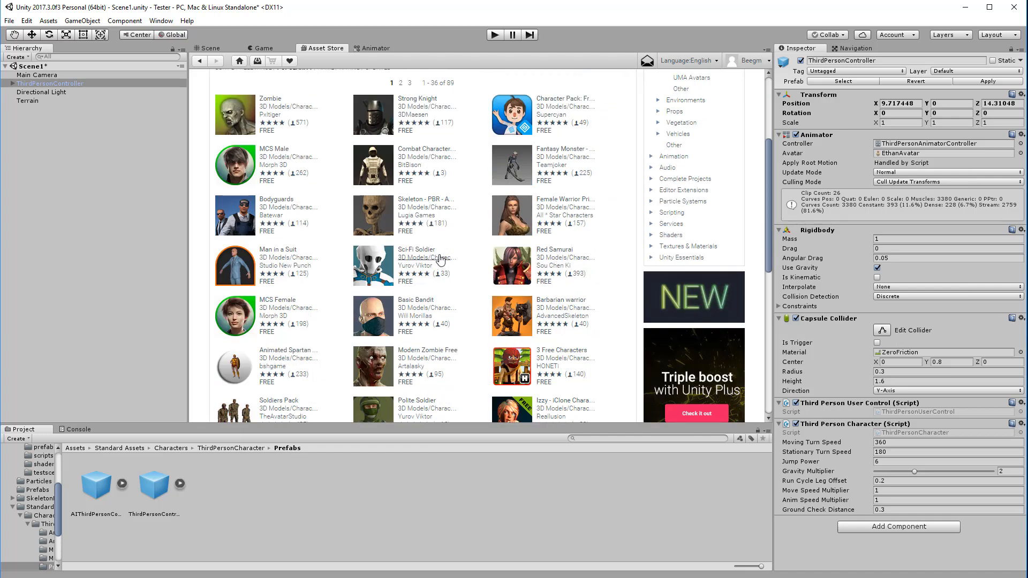
scroll(442, 257, "down", 2)
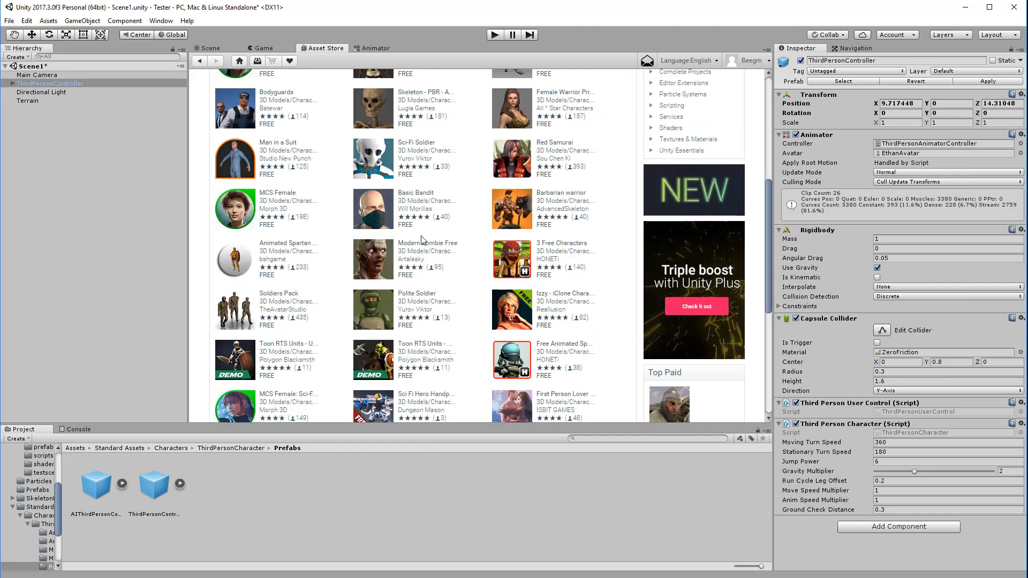
left_click(421, 295)
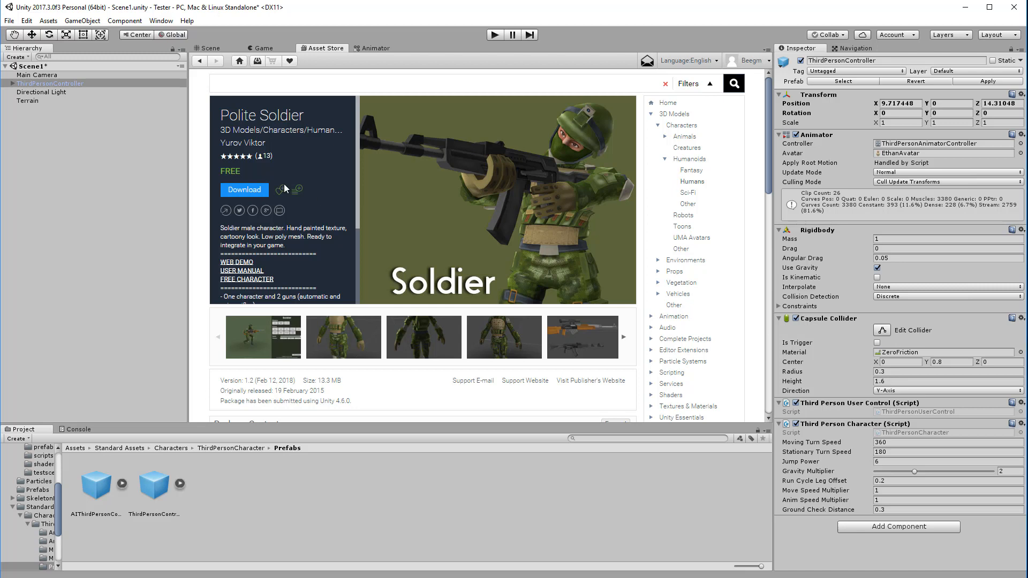
scroll(285, 188, "down", 1)
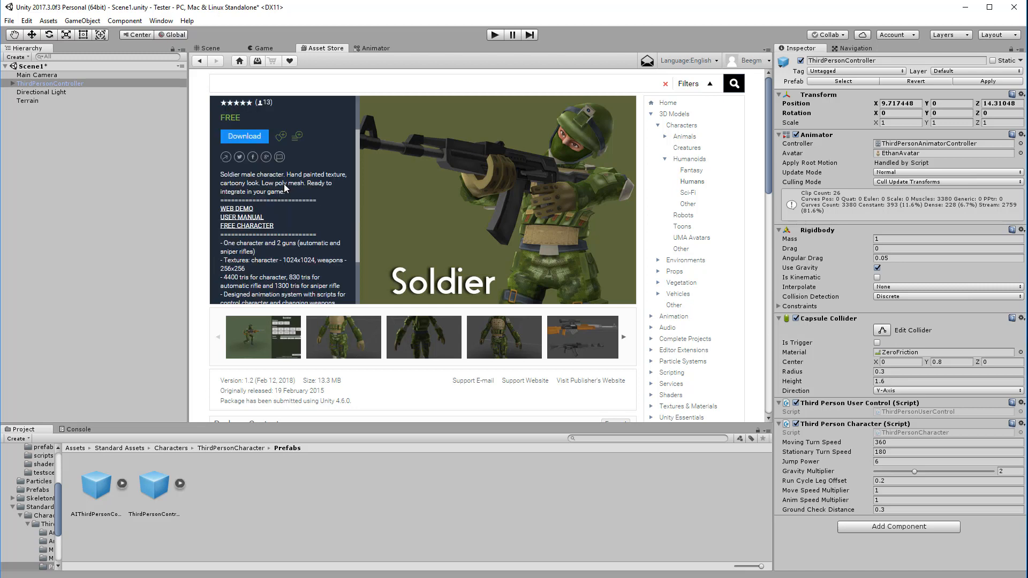
scroll(284, 188, "down", 1)
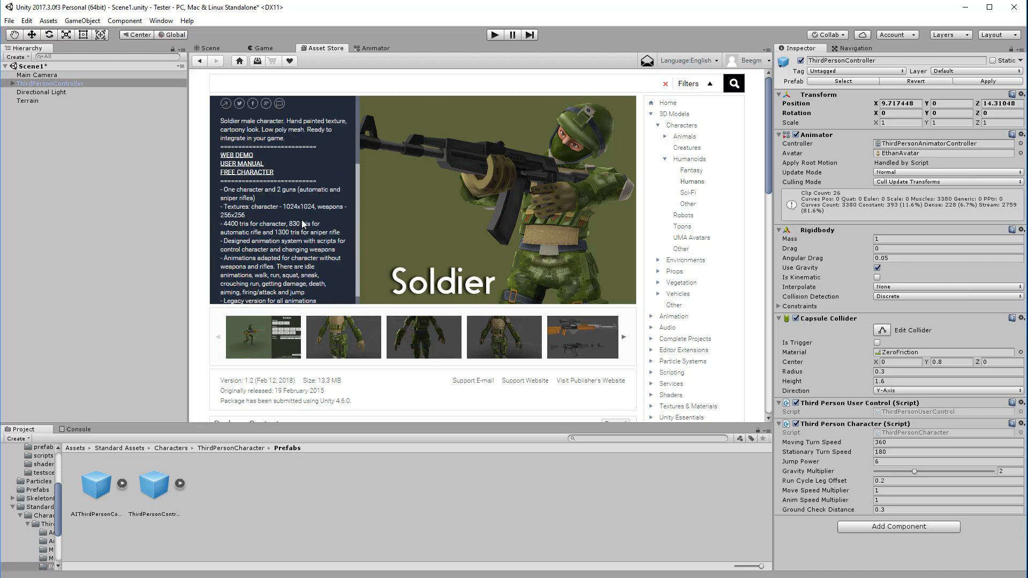
scroll(323, 258, "down", 1)
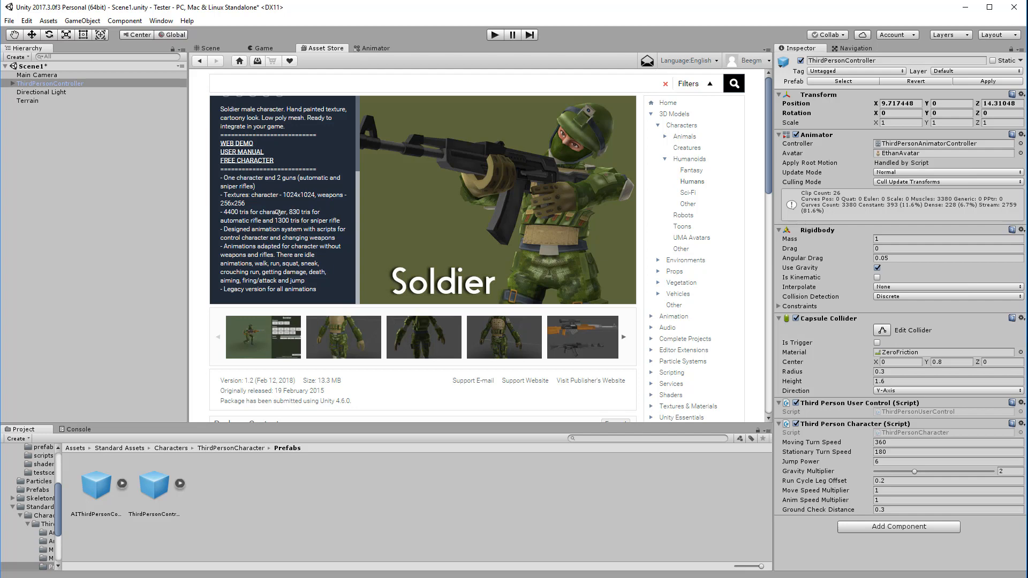
Return to the free Humanoids list and download the Combat Character Pack: Soldier asset.
left_click(200, 61)
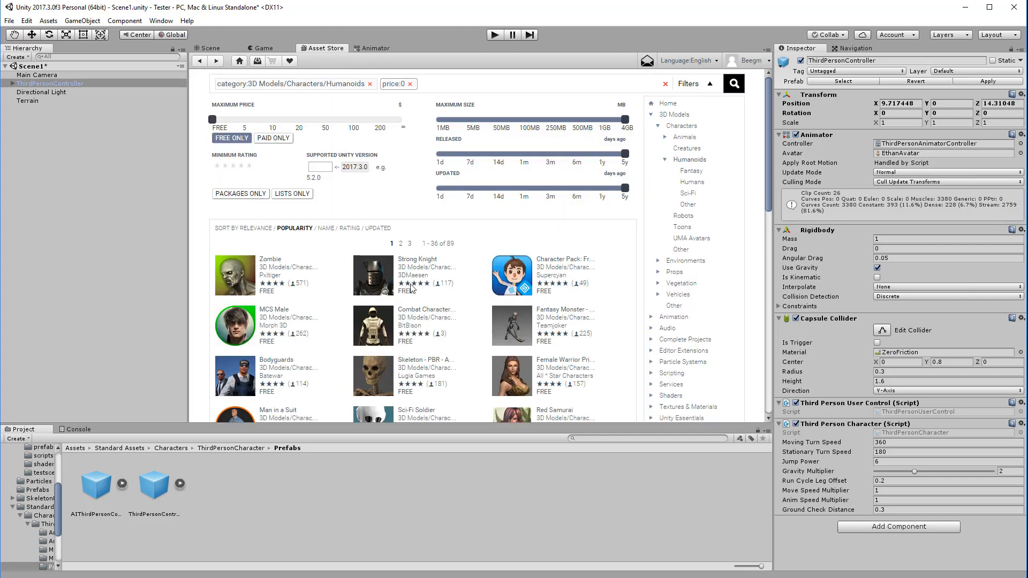
left_click(434, 314)
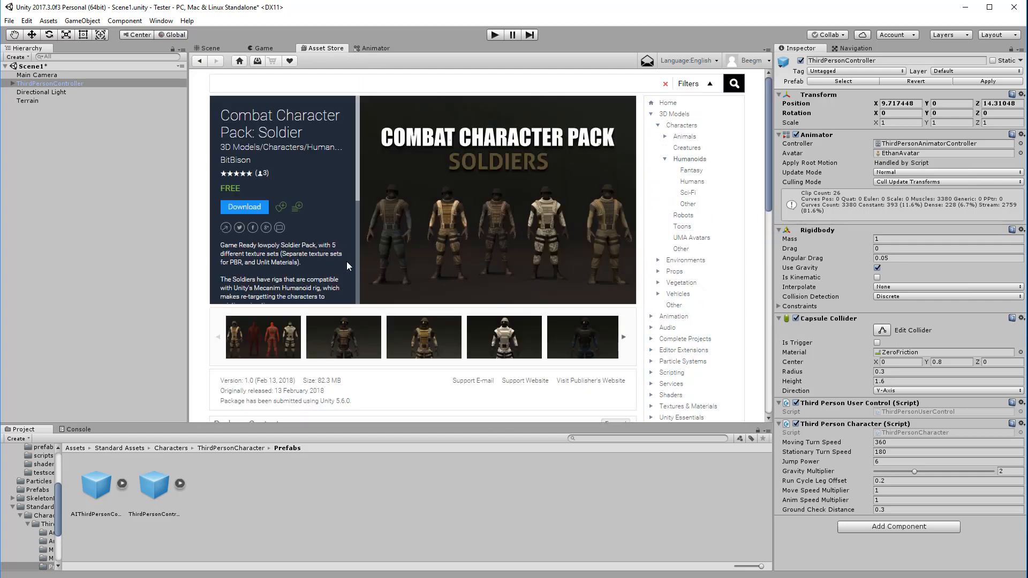
scroll(332, 229, "down", 1)
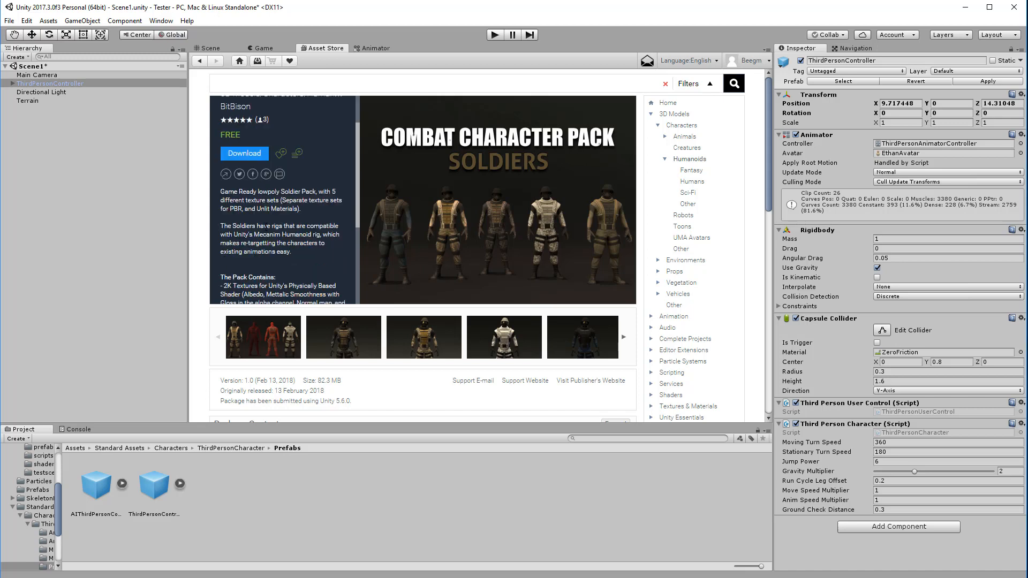
left_click(244, 157)
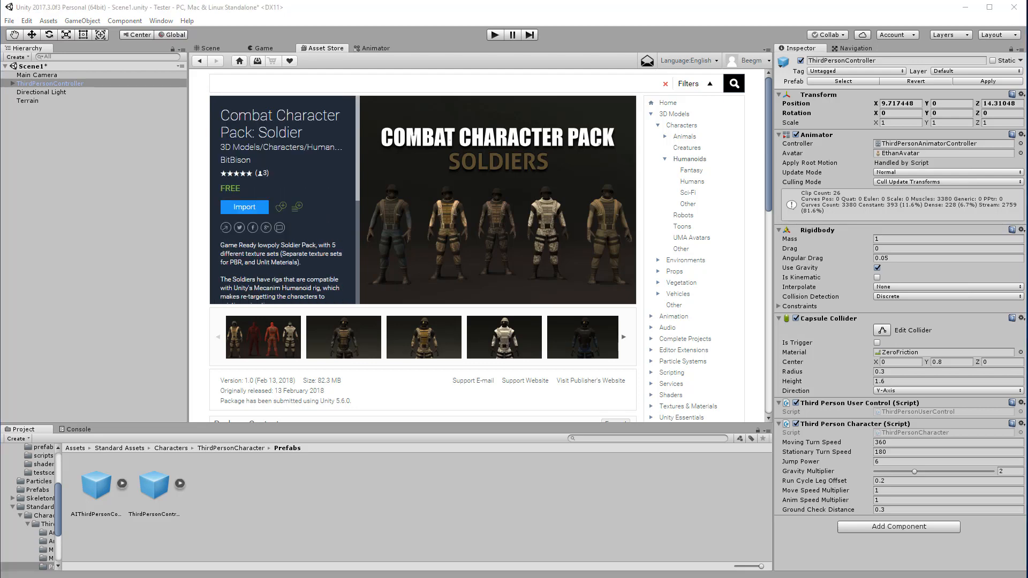
Import the Combat Character Pack Soldier package into the project with all its files included.
left_click(263, 208)
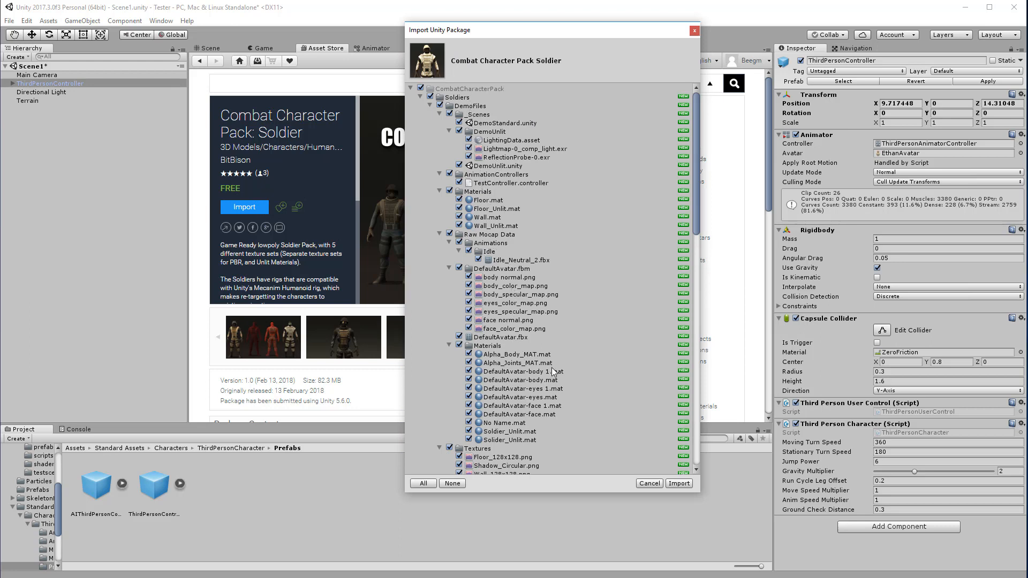
scroll(552, 362, "down", 5)
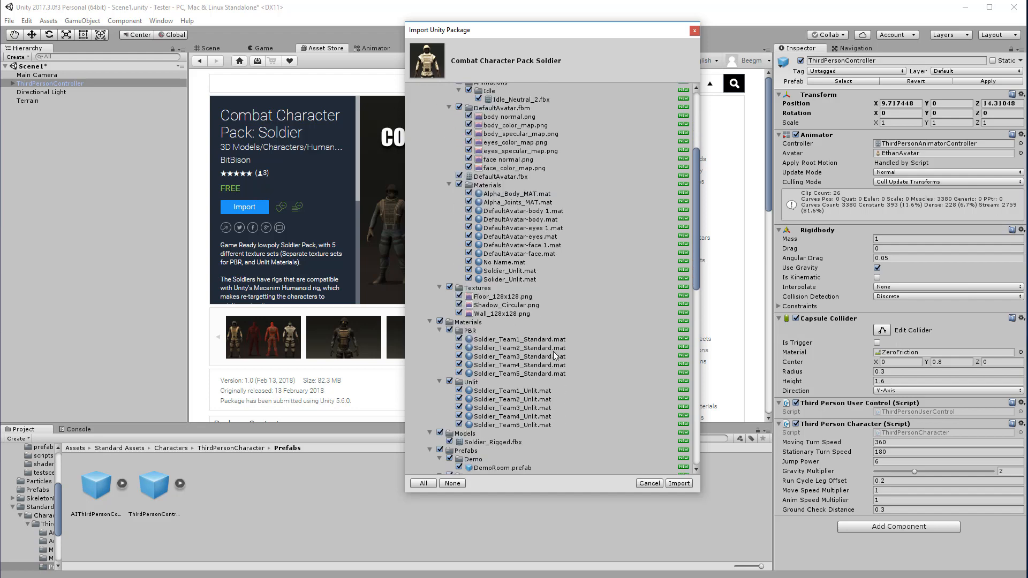
scroll(553, 345, "down", 3)
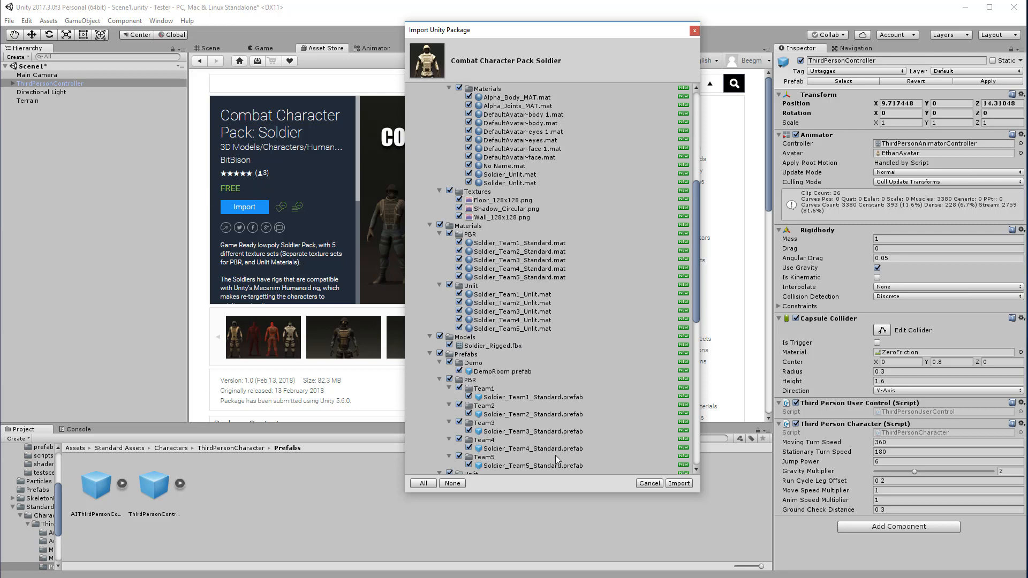
left_click(679, 483)
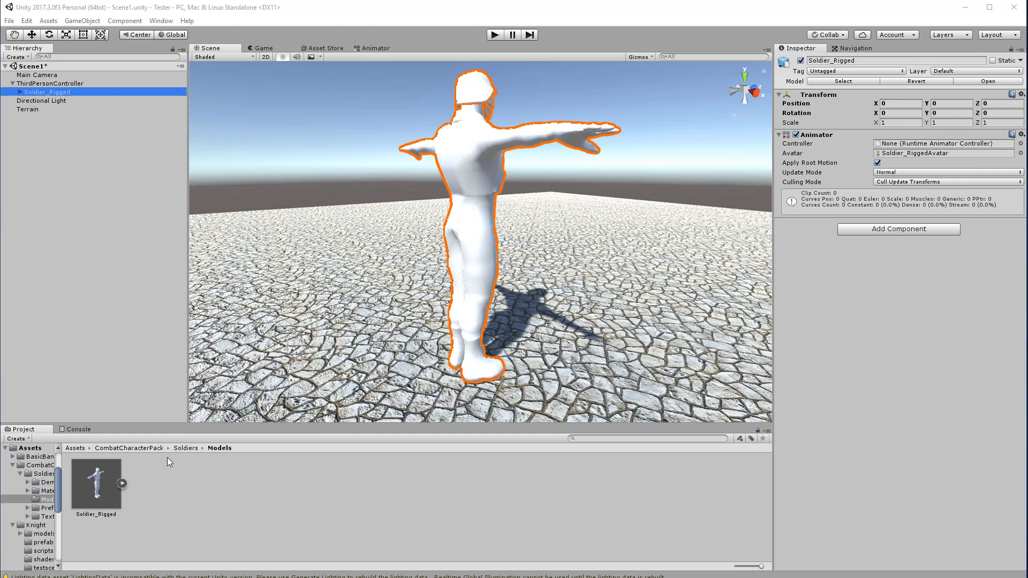
Inspect the Soldier_Team materials in the CombatCharacterPack's Soldiers/Materials/PBR folder, ending on Soldier_Team1_Standard.
left_click(182, 449)
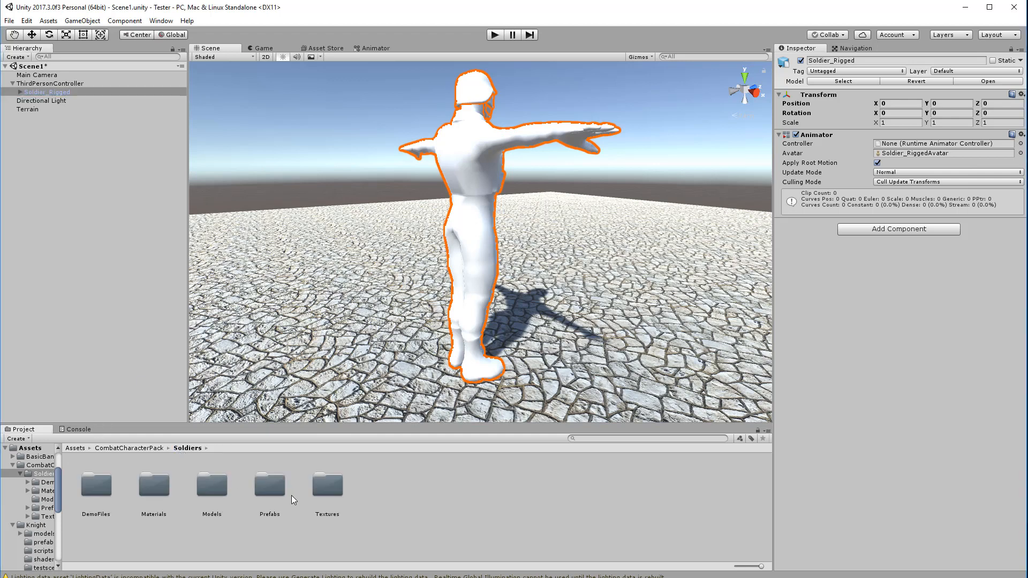
double_click(152, 487)
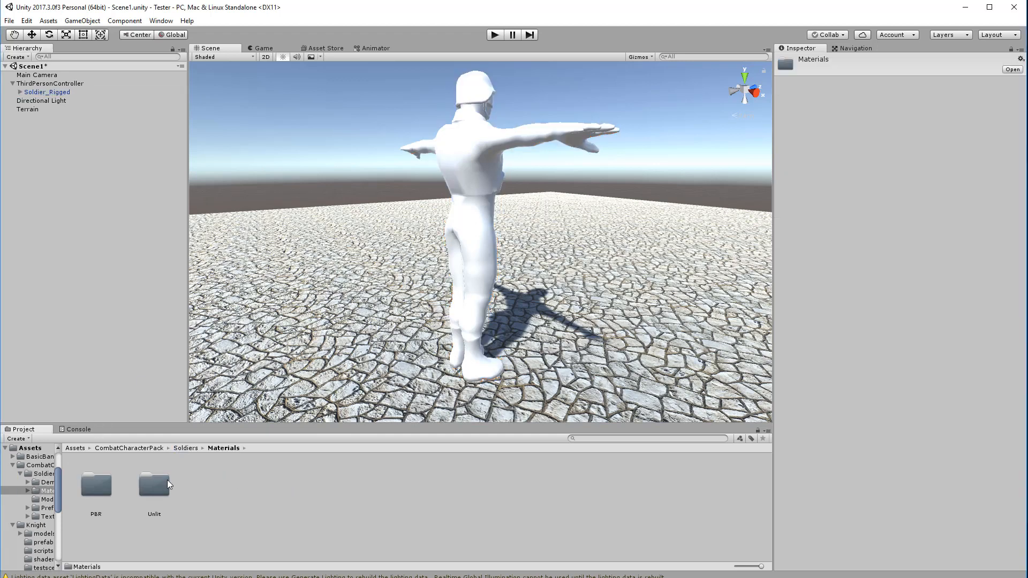
double_click(105, 481)
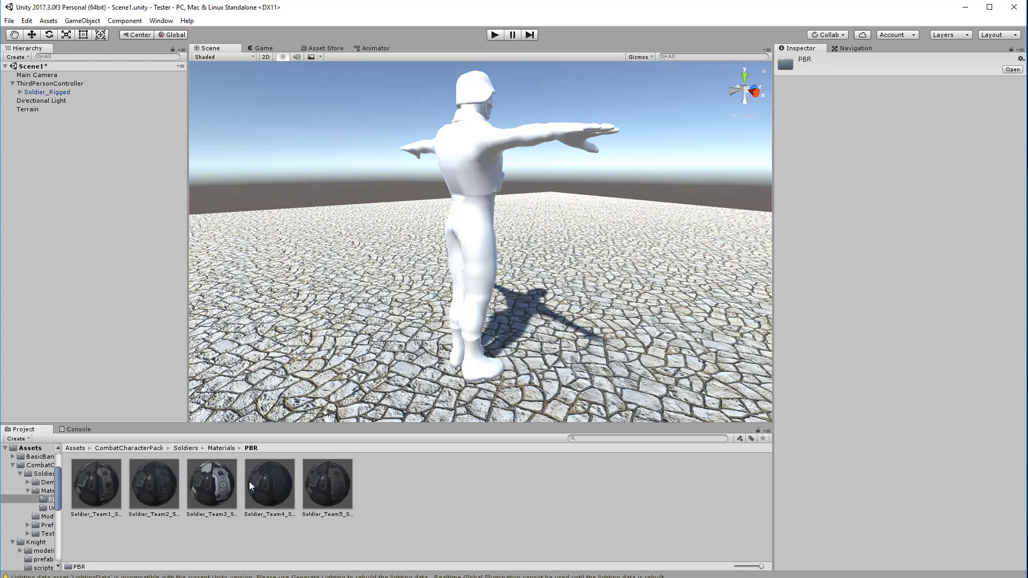
left_click(93, 484)
left_click(156, 481)
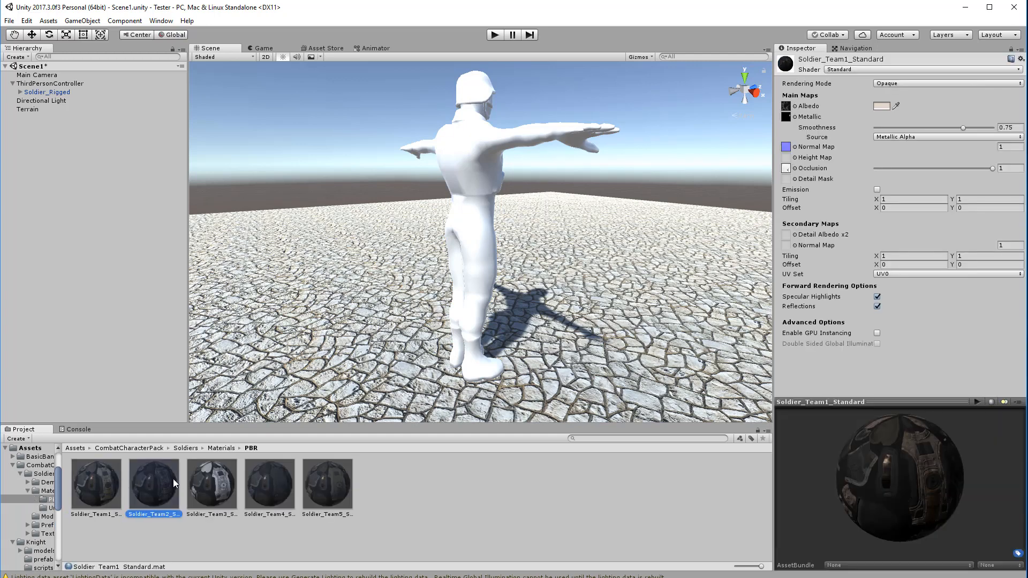
left_click(213, 480)
left_click(270, 480)
left_click(336, 489)
left_click(92, 484)
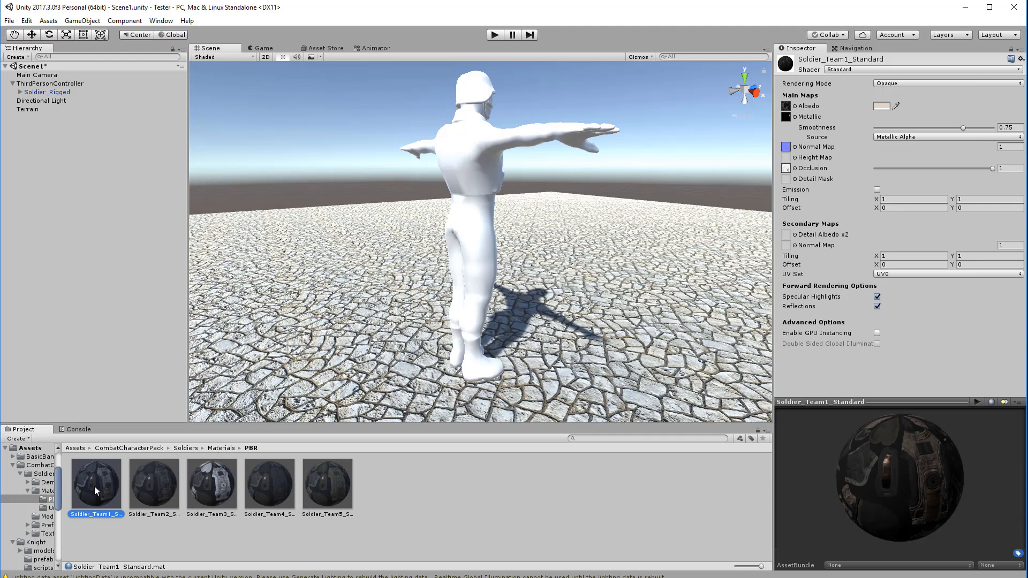
Apply the Soldier_Team1_Standard material to the body and helmet of the soldier in the scene.
left_click_drag(95, 487, 475, 205)
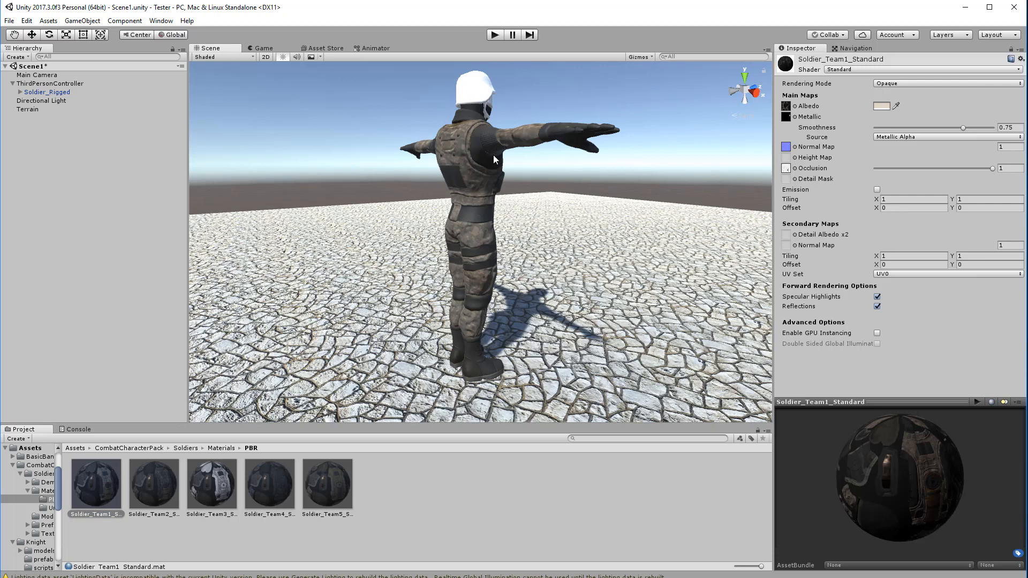
left_click_drag(130, 493, 474, 95)
left_click_drag(109, 464, 452, 97)
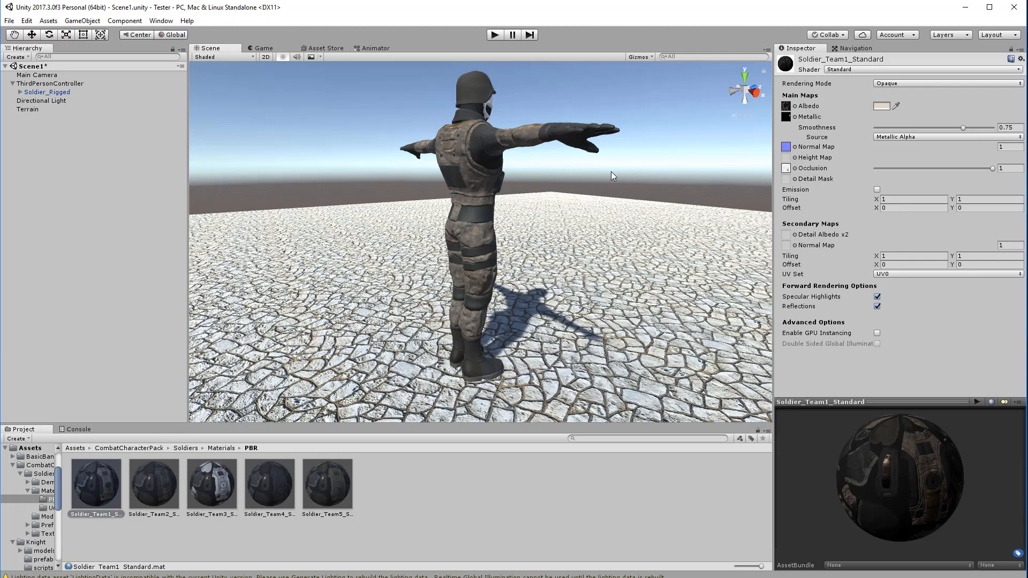
Apply the Soldier_Team1_Standard material to the soldier's white face covering and check the textured figure from the side and behind.
right_click_drag(679, 159, 614, 166)
middle_click_drag(663, 177, 448, 190)
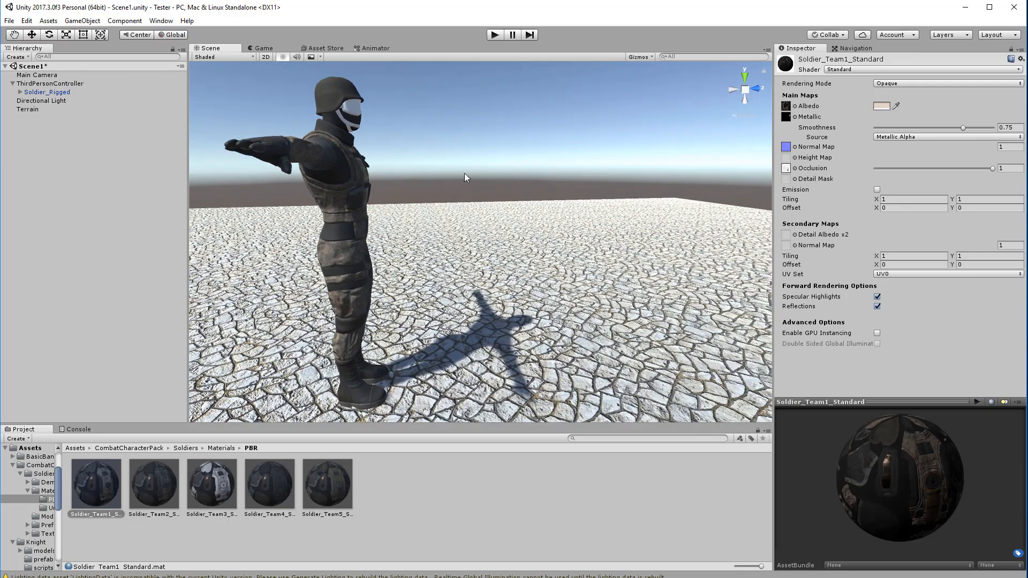
right_click_drag(493, 164, 473, 168)
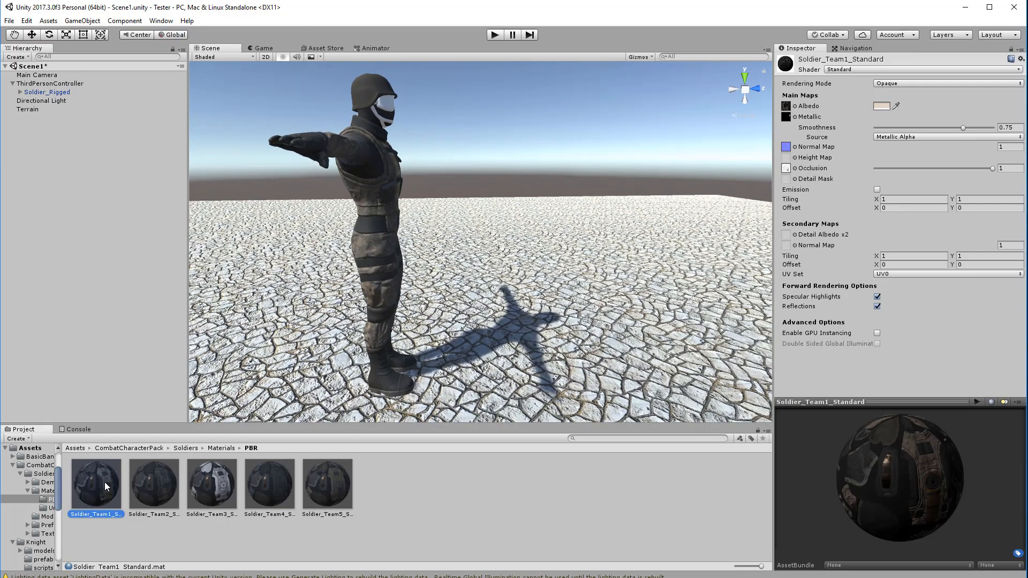
left_click_drag(105, 482, 358, 146)
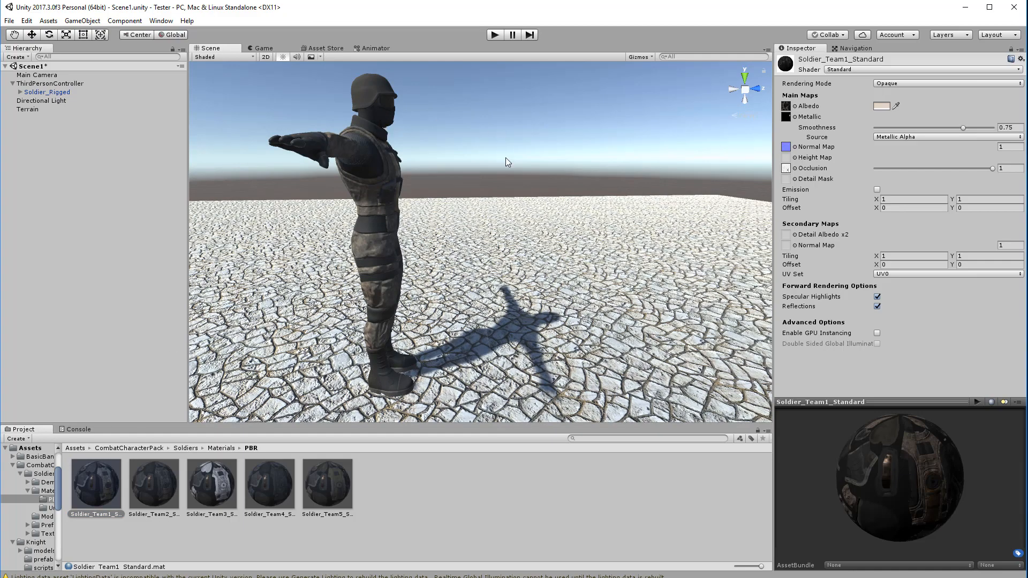
middle_click_drag(505, 170, 540, 202)
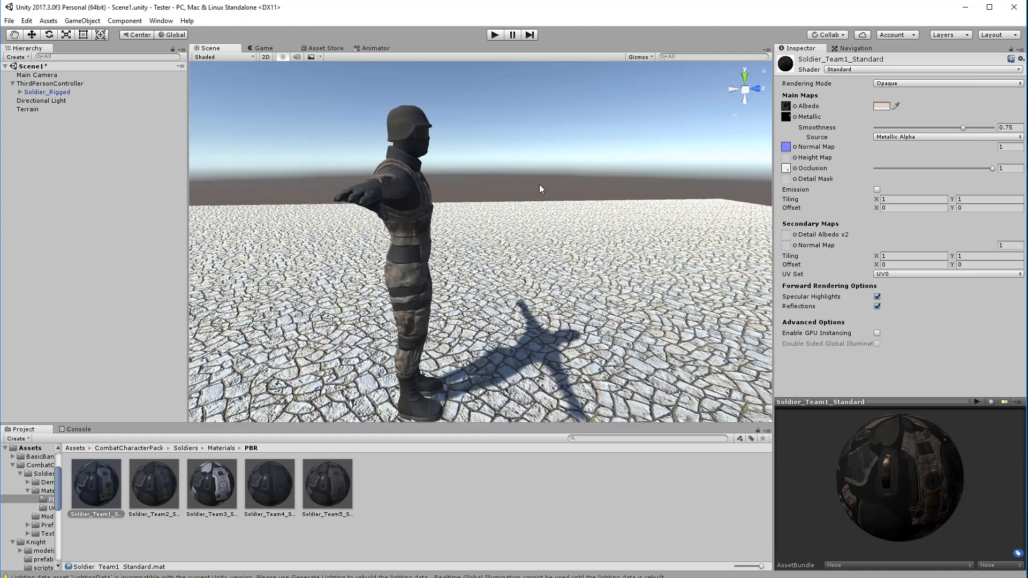
right_click_drag(539, 185, 613, 178)
middle_click_drag(340, 246, 480, 209)
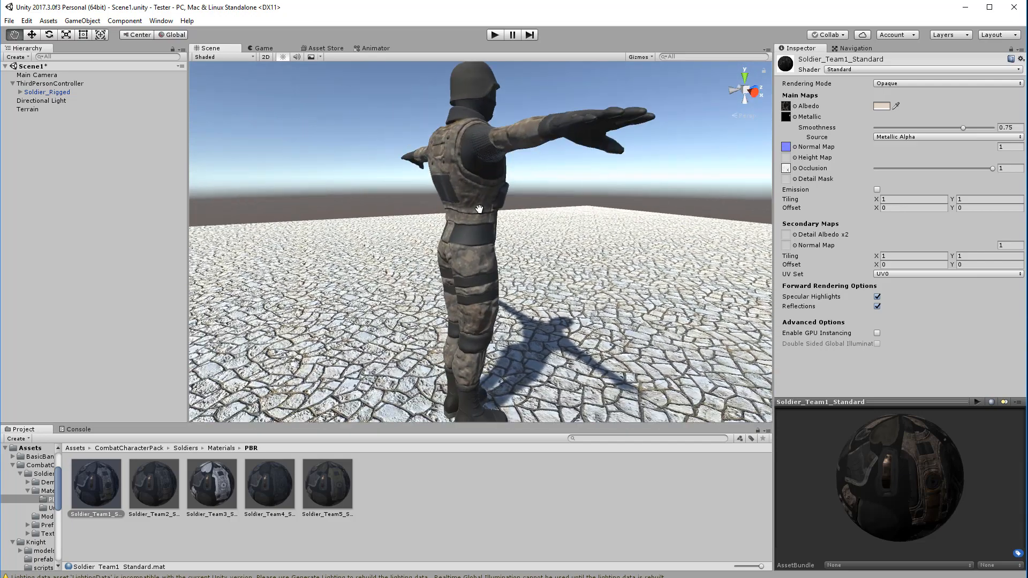
scroll(462, 213, "down", 4)
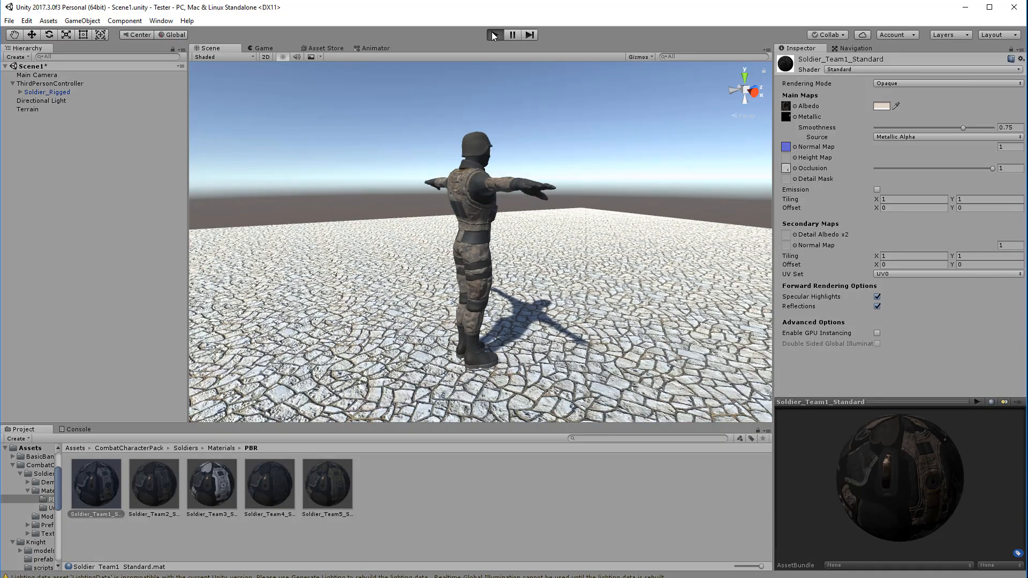
Play-test the scene with the textured soldier, try moving the character, and stop the test.
left_click(494, 36)
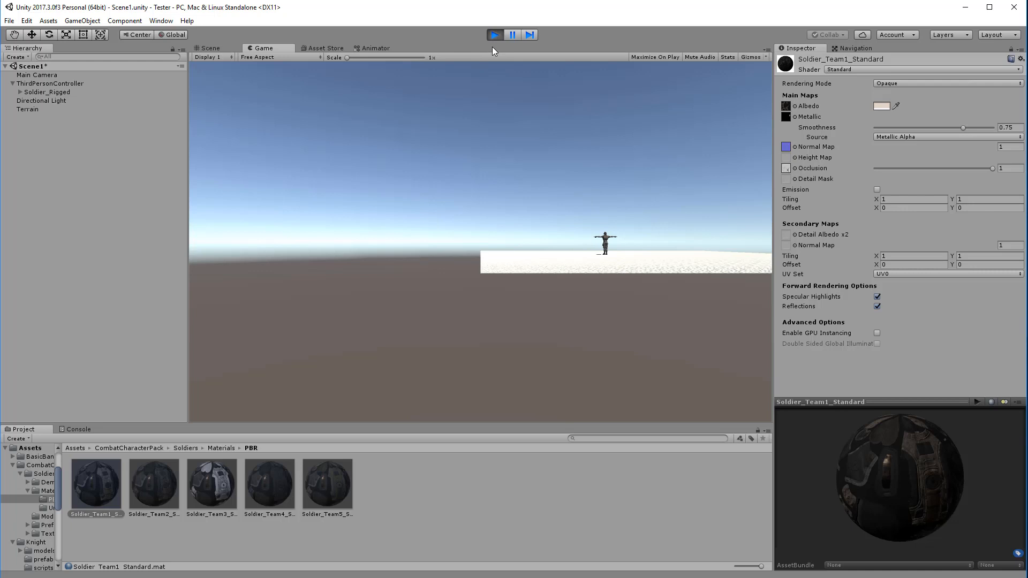
key("a")
left_click(495, 35)
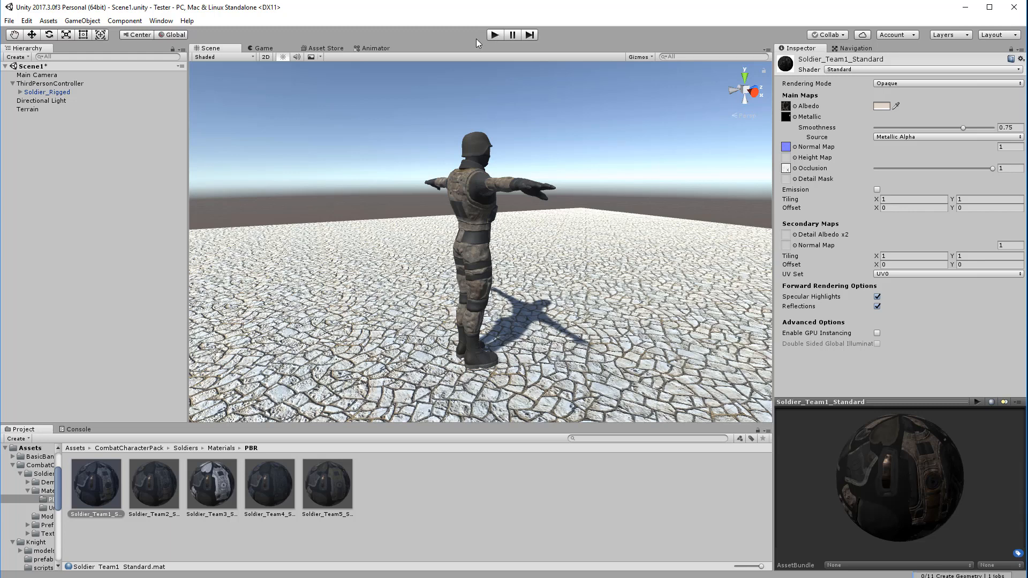
Set the ThirdPersonController's Animator avatar to Soldier_RiggedAvatar.
left_click(62, 84)
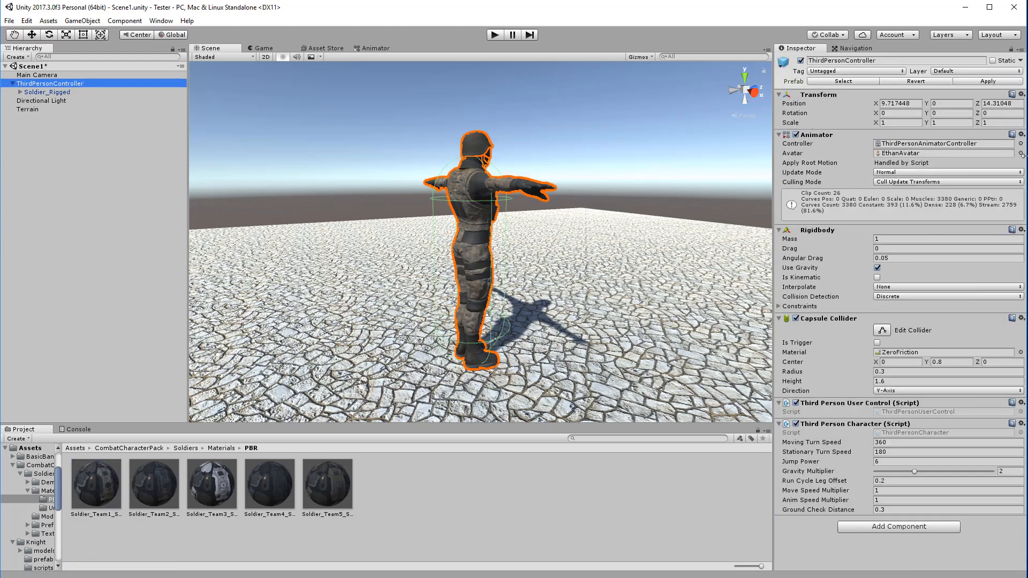
left_click(1021, 153)
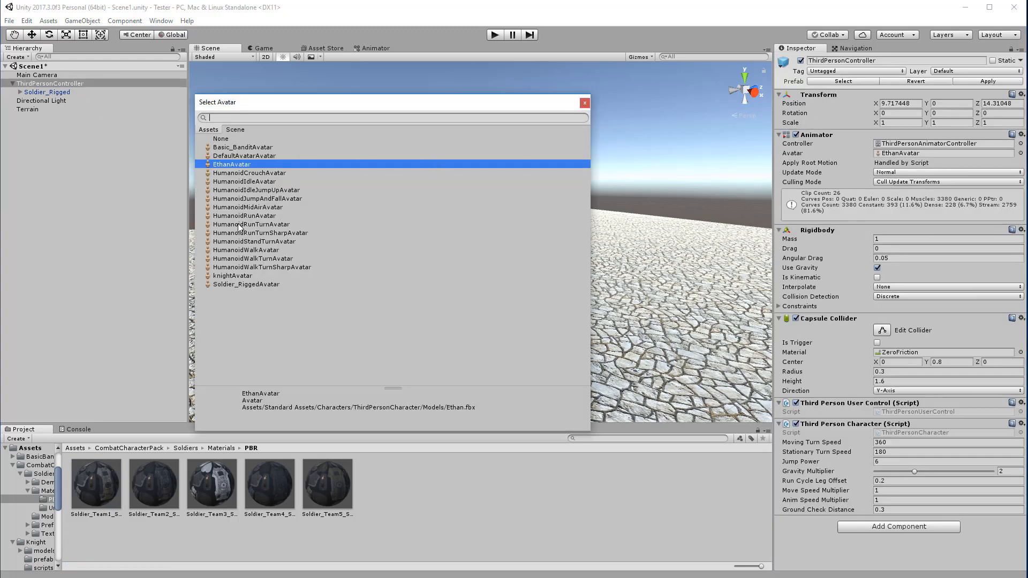
left_click(241, 285)
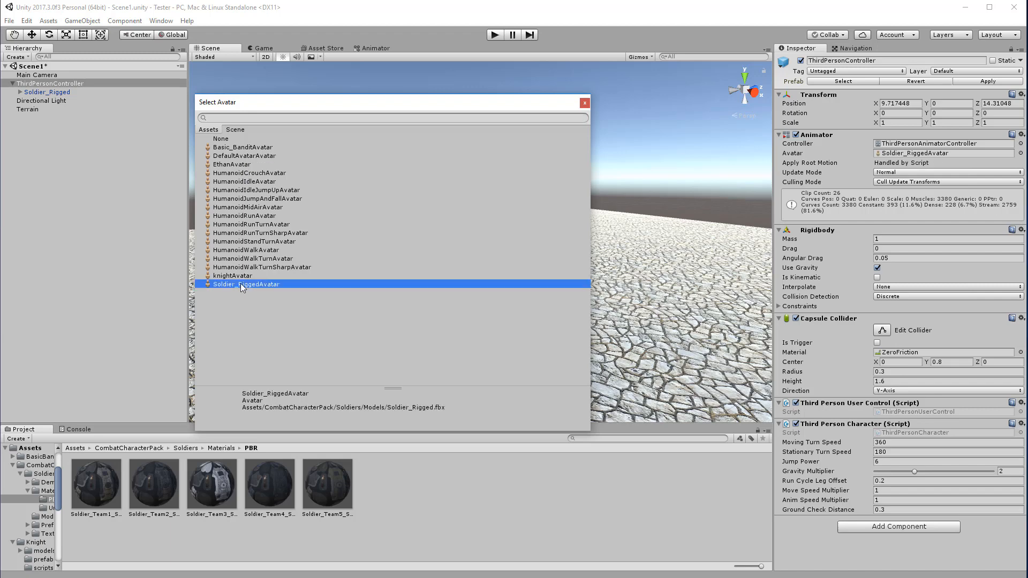
left_click(585, 102)
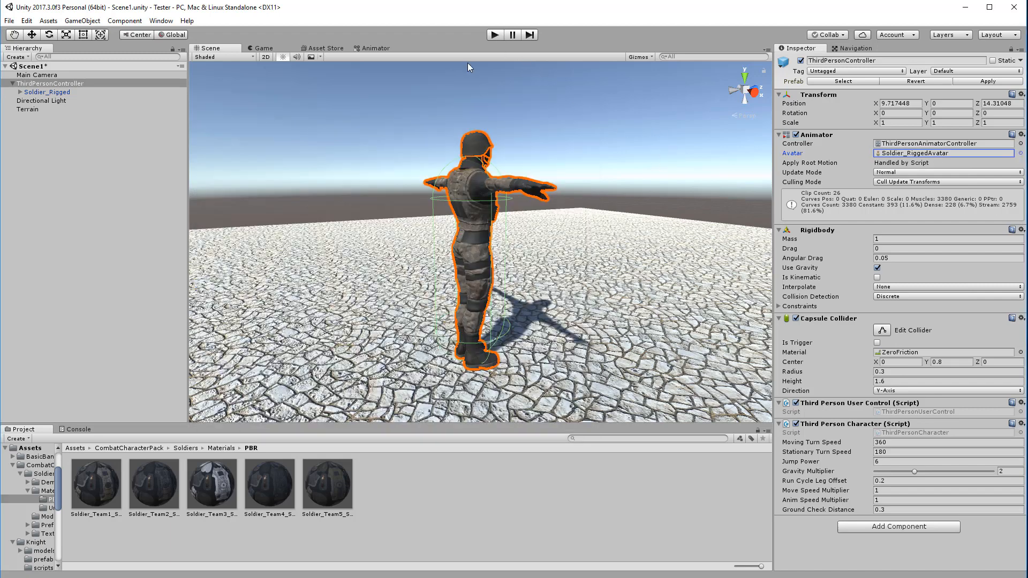
Align the Main Camera with the current scene view of the soldier.
left_click(46, 76)
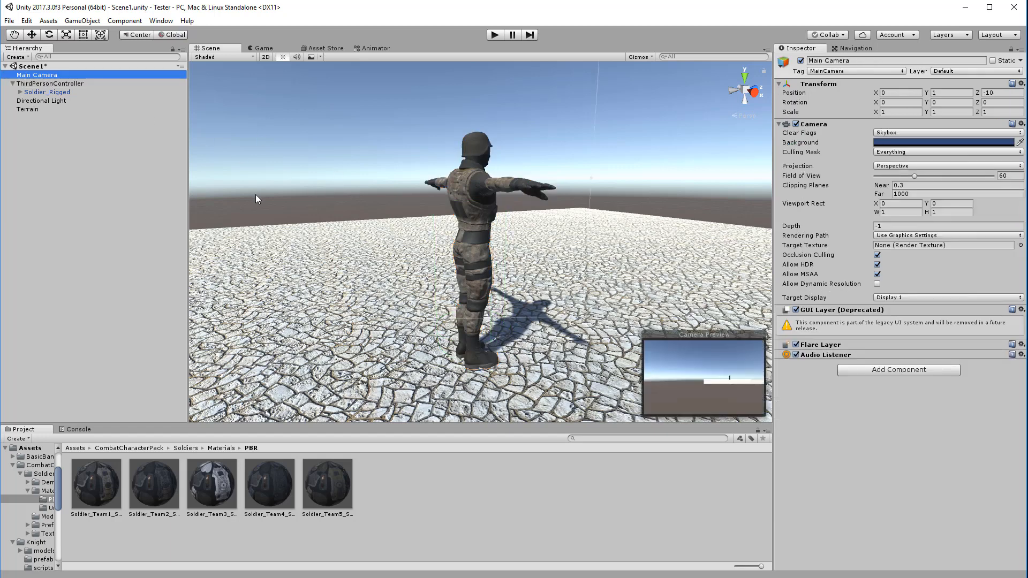
left_click(85, 20)
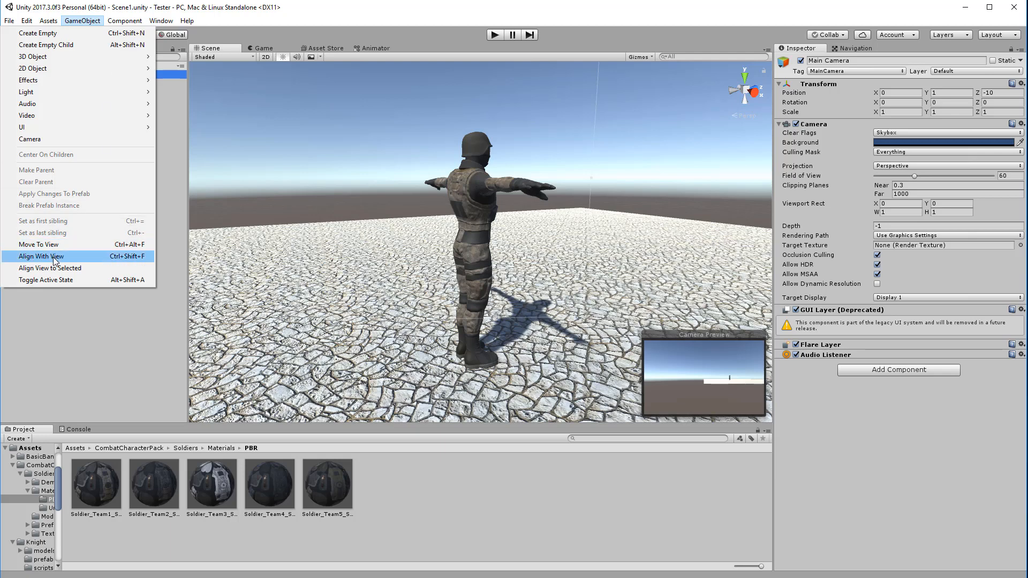
mouse_move(128, 22)
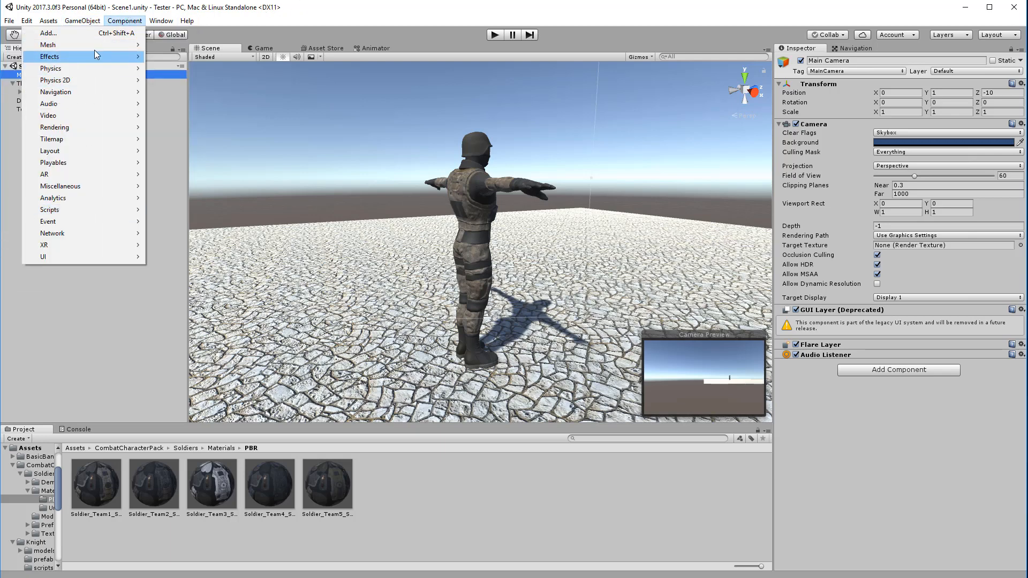
mouse_move(82, 19)
left_click(64, 257)
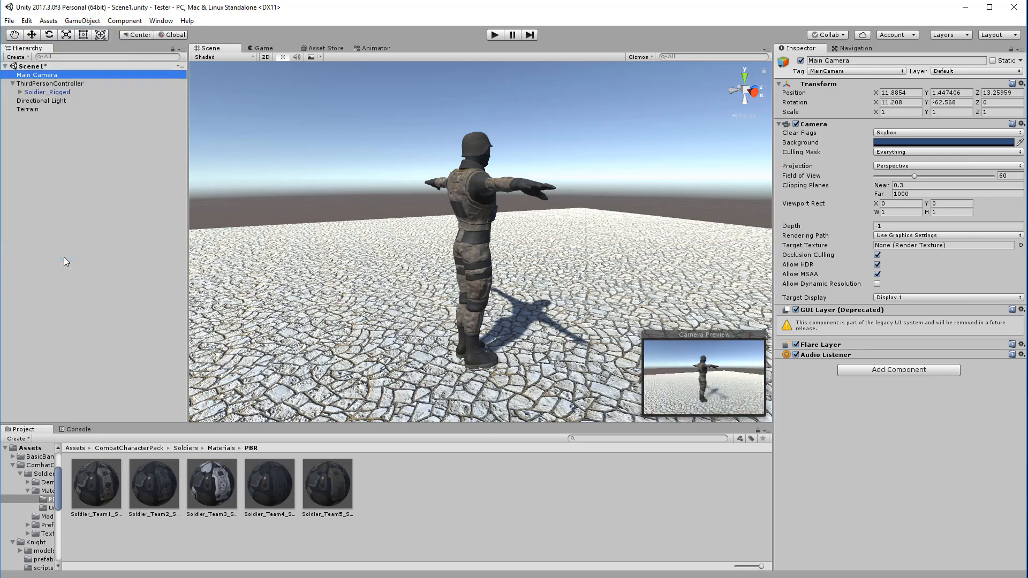
Play-test the scene by moving the soldier in all directions across the terrain, and stop the test.
left_click(493, 35)
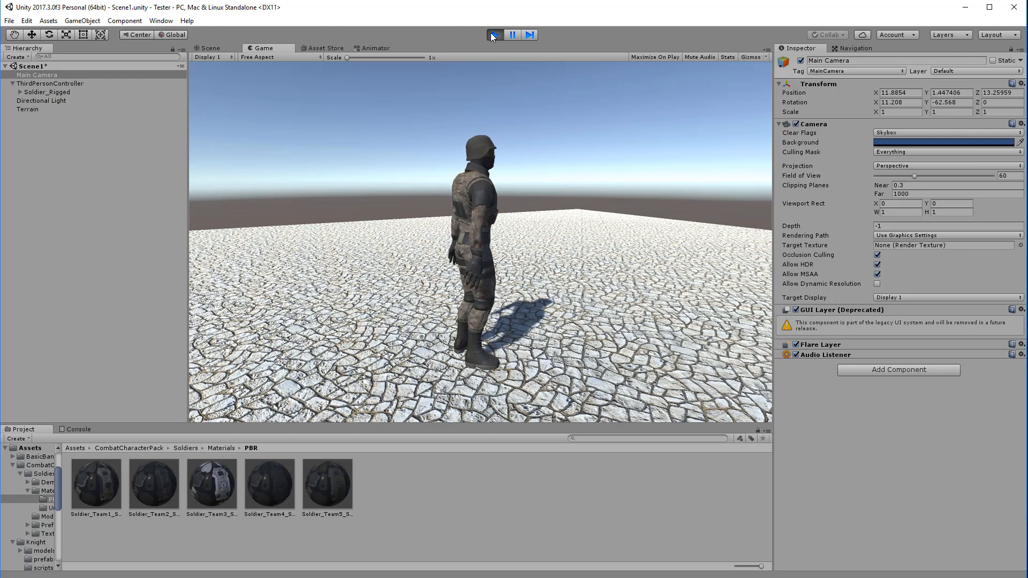
key("w")
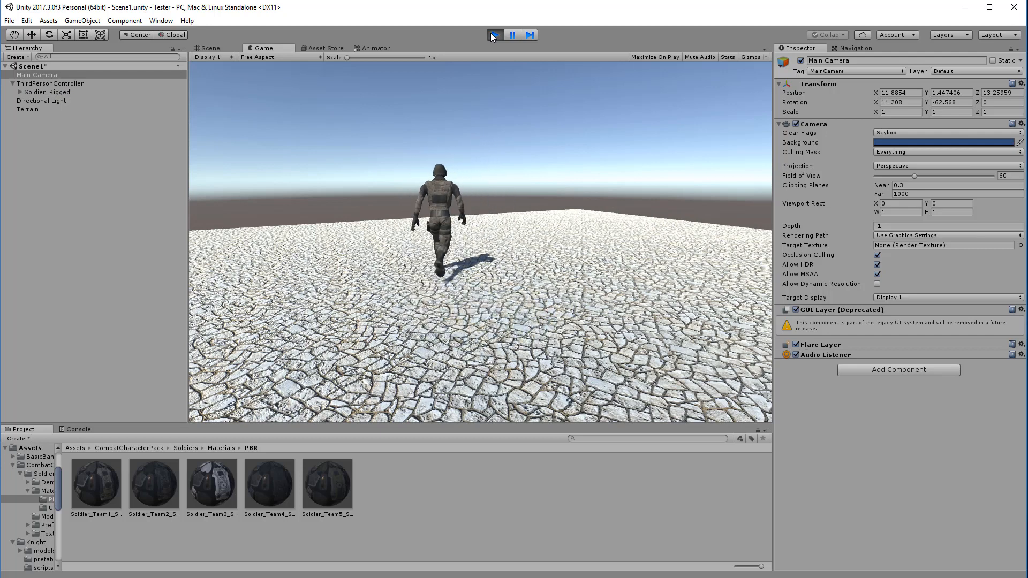
key("s")
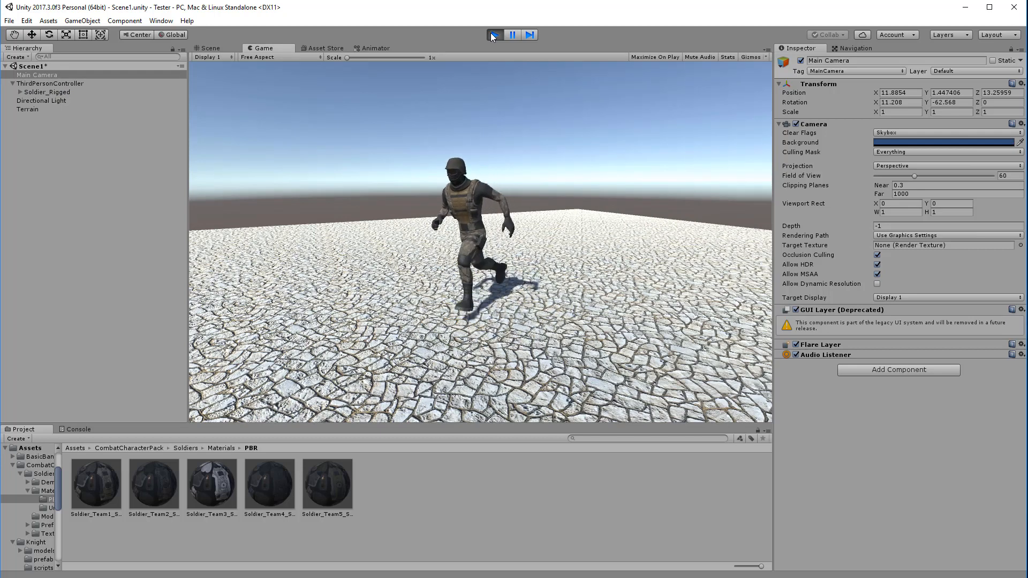
key("d")
key("w")
key("a")
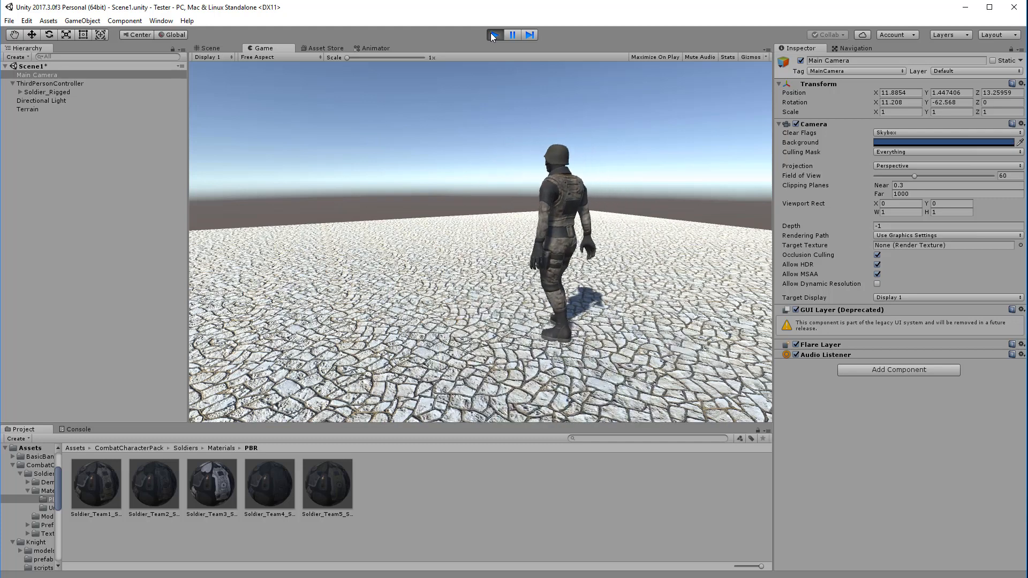
left_click(494, 35)
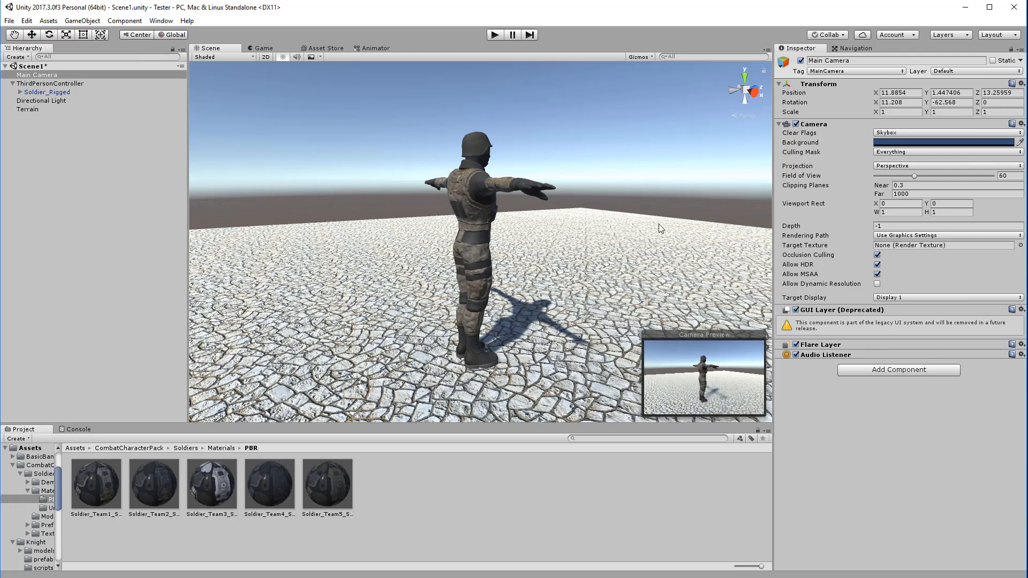
Remove the deprecated GUI Layer component from the Main Camera.
left_click(1022, 310)
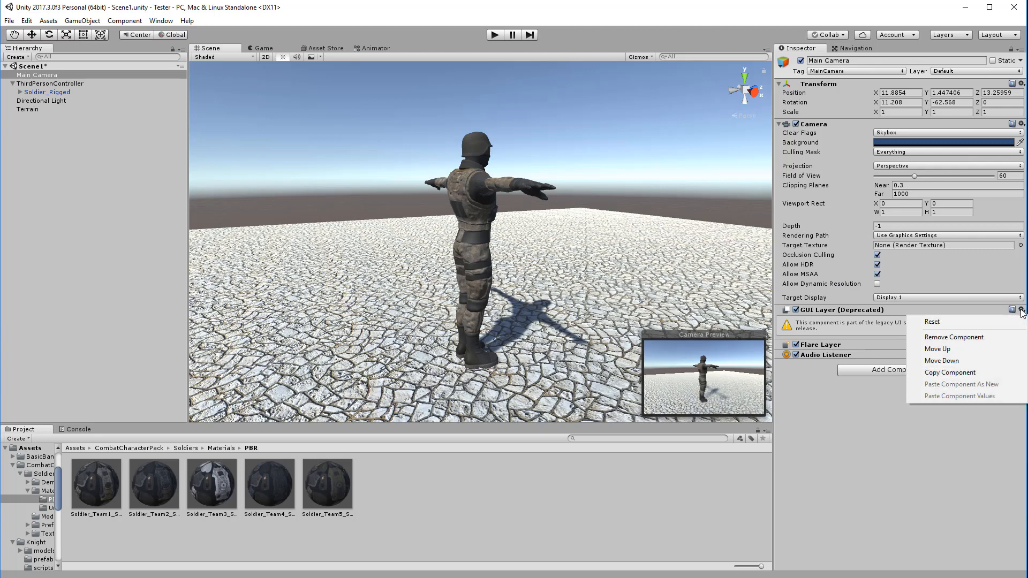
left_click(933, 342)
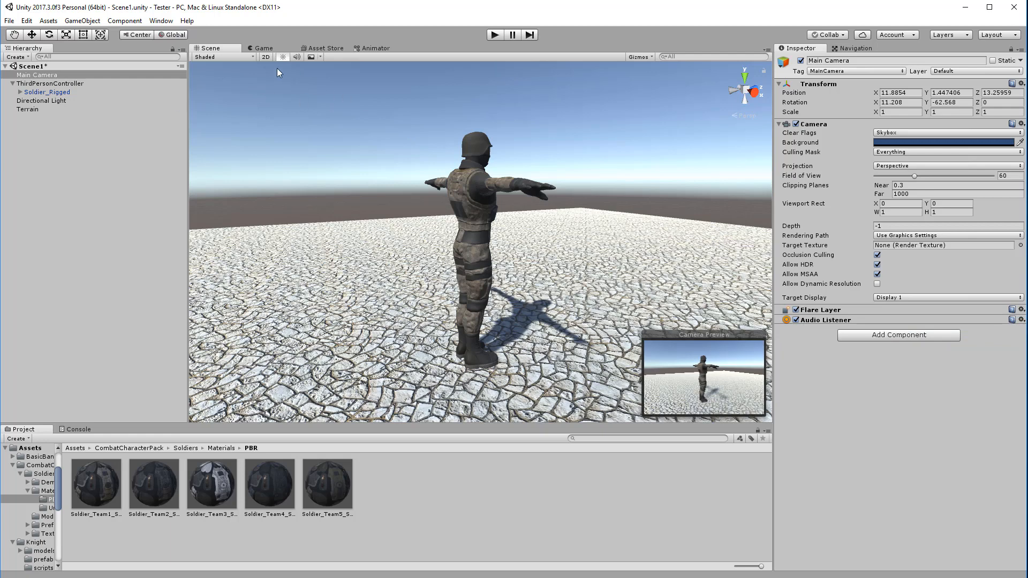
left_click(67, 84)
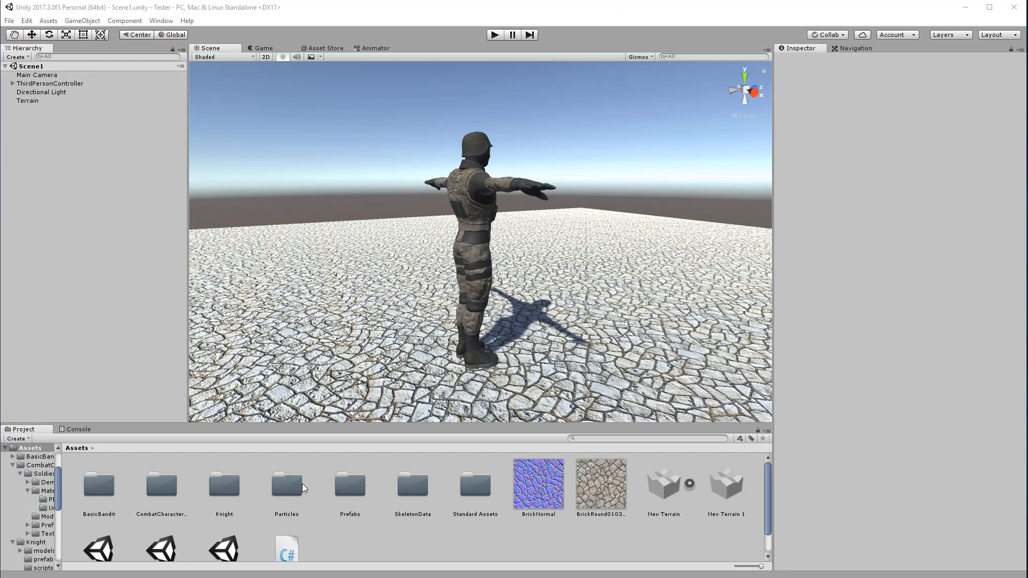
Open the CombatCharacterPack/Soldiers/Models folder and select the Soldier_Rigged model to show its import settings.
double_click(162, 487)
left_click(94, 489)
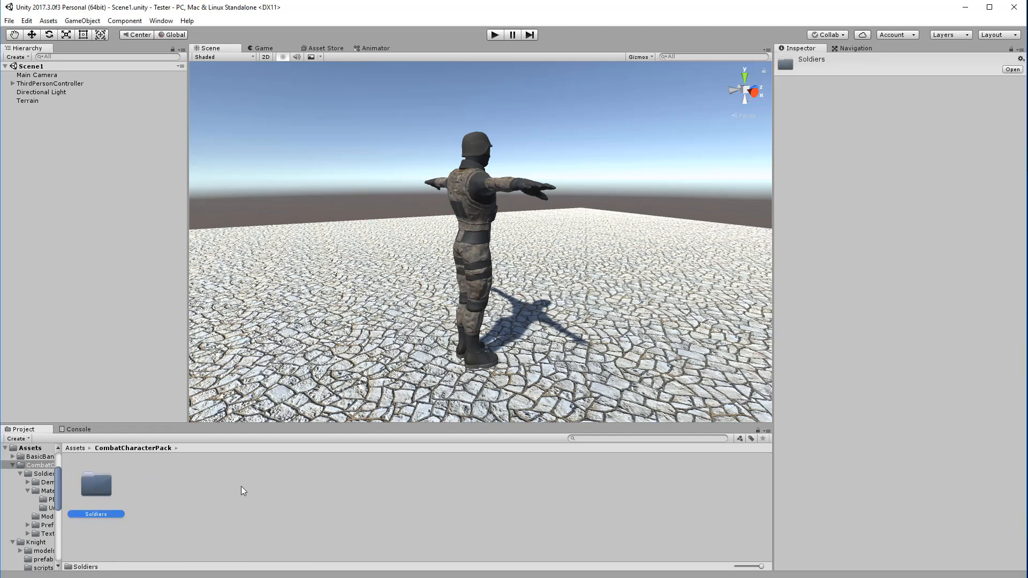
double_click(98, 483)
left_click(214, 479)
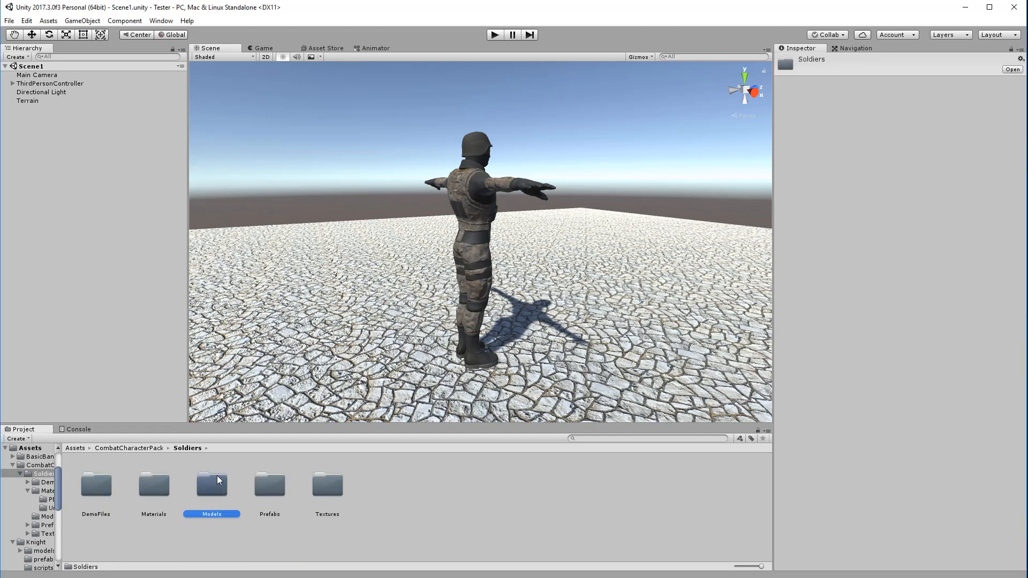
double_click(213, 483)
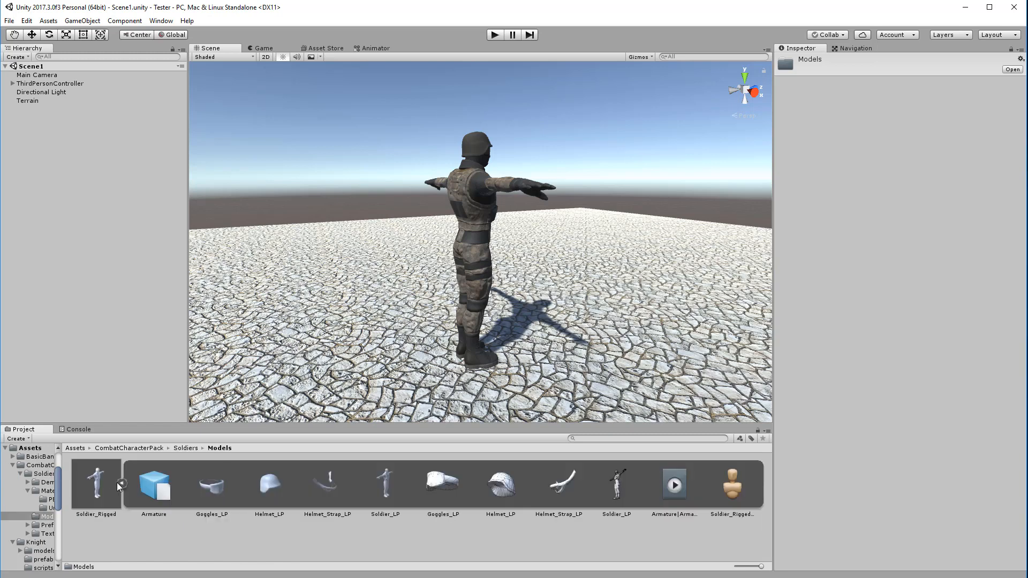
left_click(97, 480)
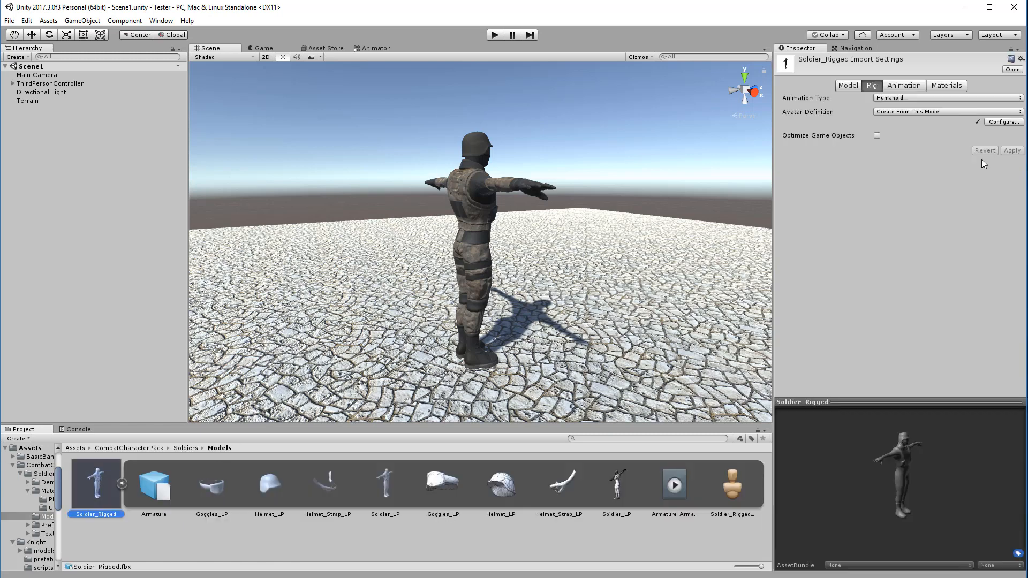
Review the Soldier_Rigged model's import settings for model, rig, animation and materials, ending on the rig settings.
left_click(846, 87)
left_click(866, 87)
left_click(901, 85)
left_click(941, 87)
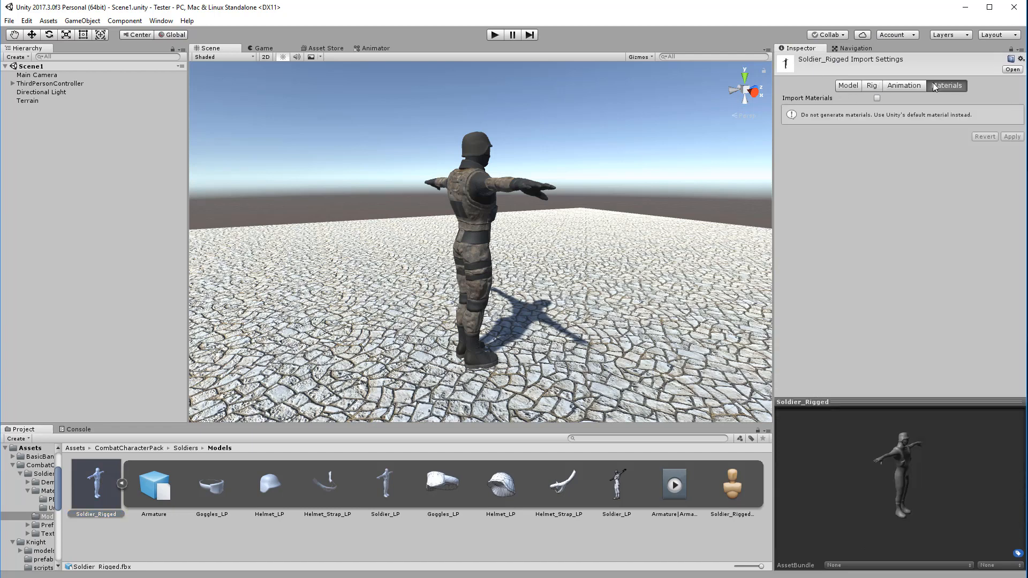
left_click(847, 86)
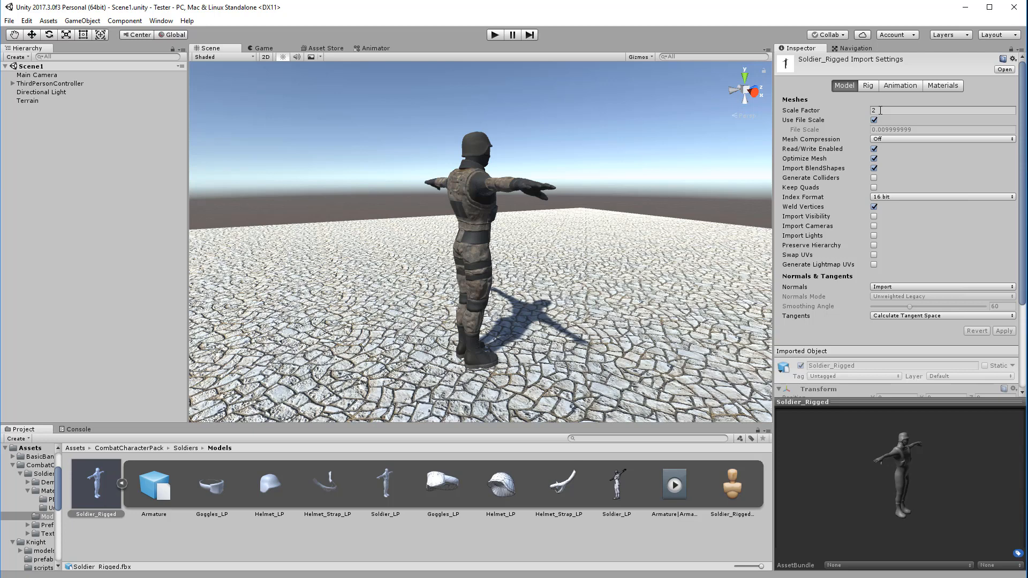
left_click(870, 88)
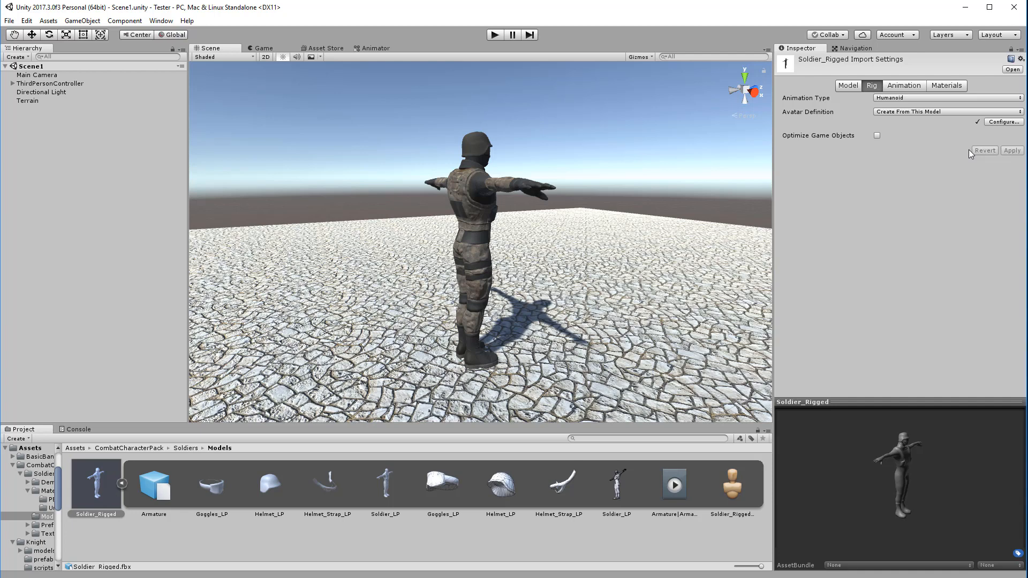
Open the avatar configuration of Soldier_Rigged and view the whole bone skeleton from behind.
left_click(1000, 123)
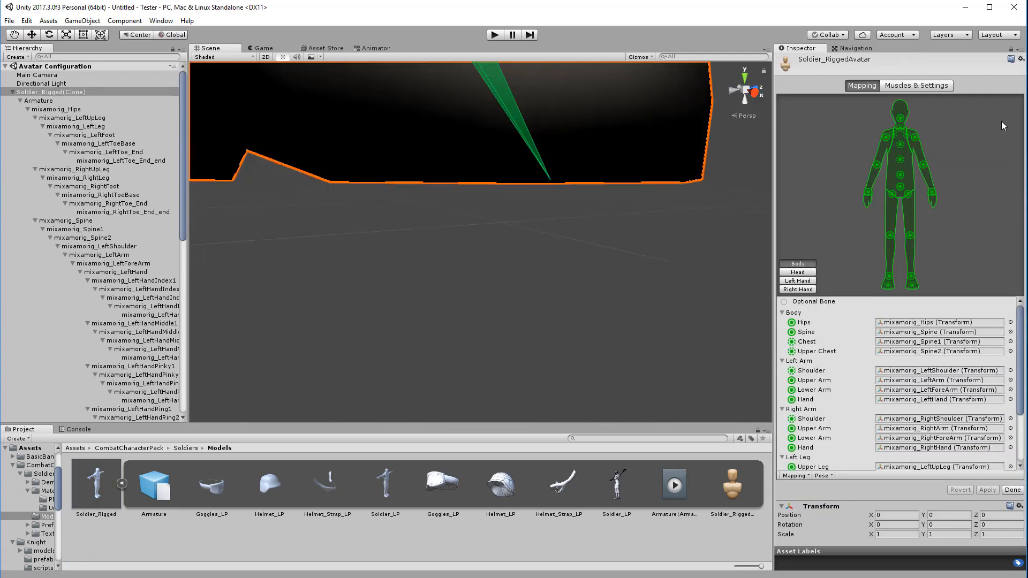
scroll(557, 182, "down", 10)
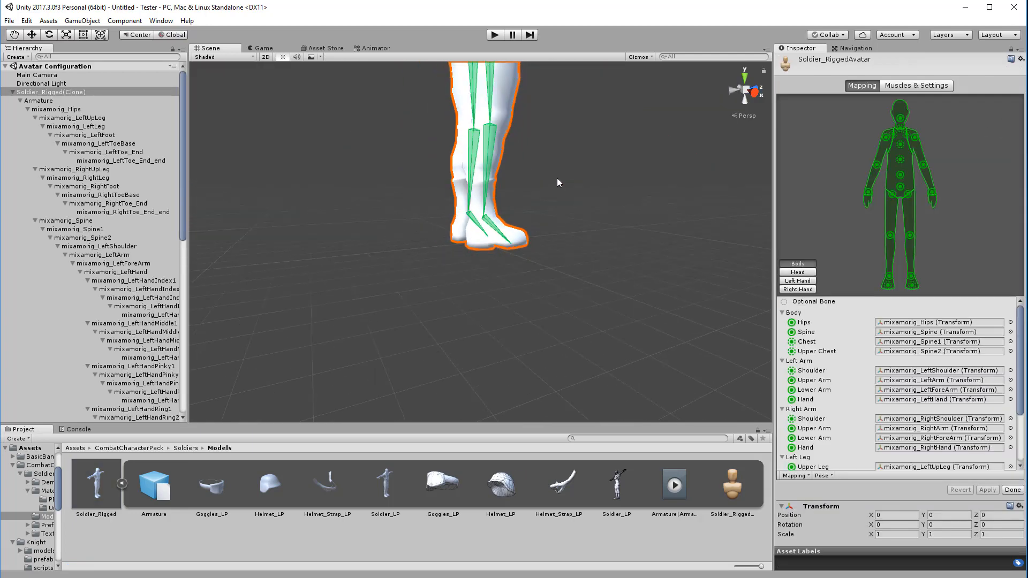
scroll(563, 207, "down", 5)
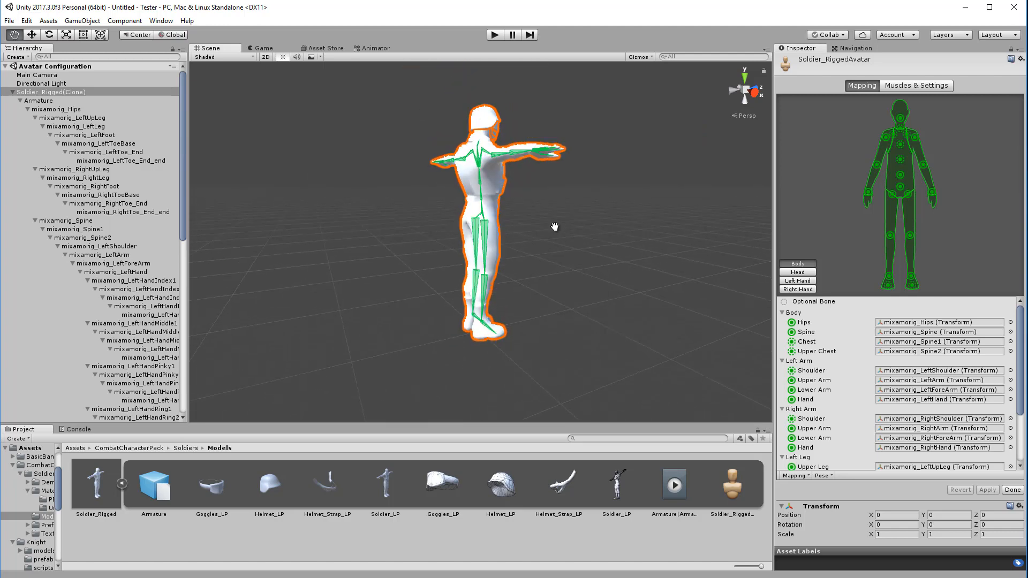
left_click_drag(551, 229, 691, 209, "alt")
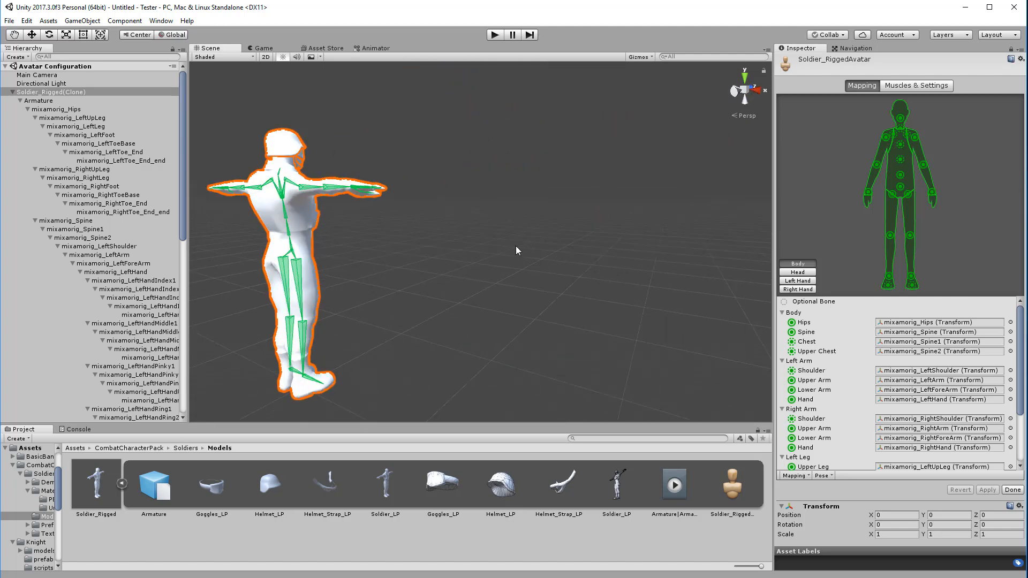
left_click_drag(516, 246, 577, 225, "alt")
mouse_move(578, 225)
middle_mouse_down()
mouse_move(584, 206)
mouse_move(585, 218)
middle_mouse_up()
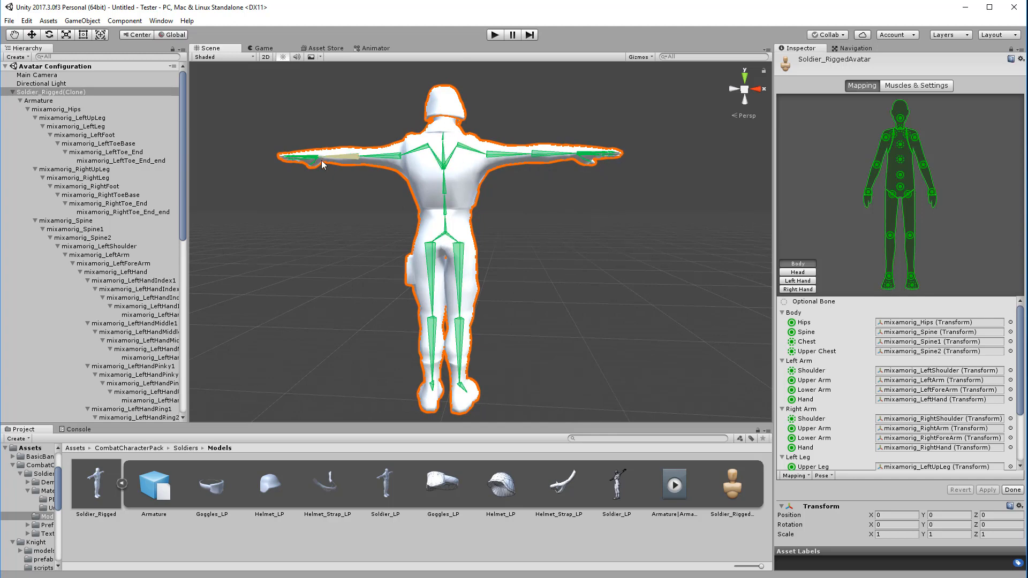
Examine the arm, hand and finger bones of the soldier's skeleton up close.
left_click_drag(626, 198, 426, 198, "alt")
mouse_move(426, 199)
right_mouse_down()
mouse_move(351, 149)
mouse_move(410, 193)
right_mouse_up()
scroll(481, 220, "up", 5)
scroll(481, 214, "up", 5)
middle_click_drag(481, 204, 506, 276)
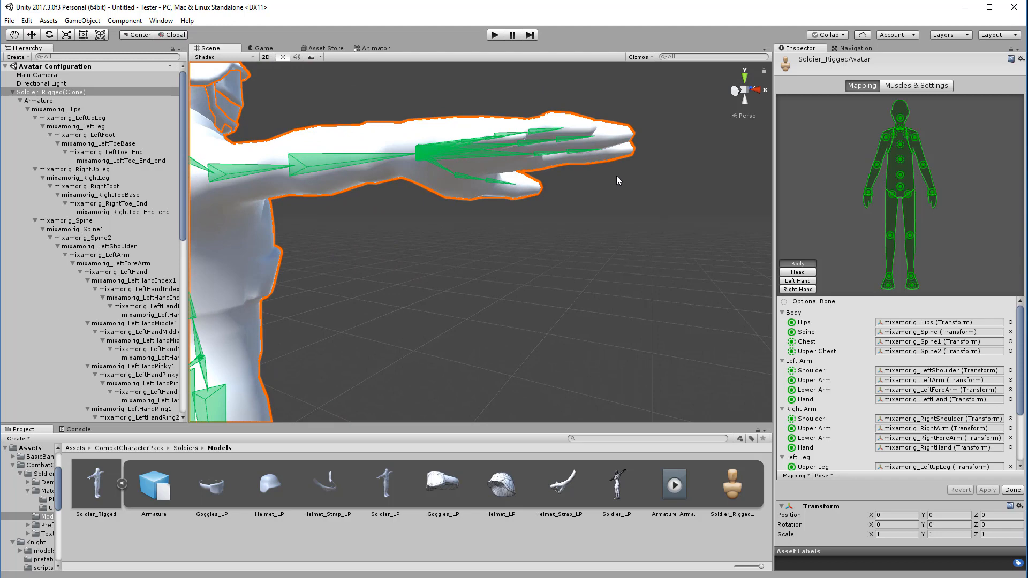
left_click_drag(657, 175, 517, 188, "alt")
middle_click_drag(643, 211, 566, 230)
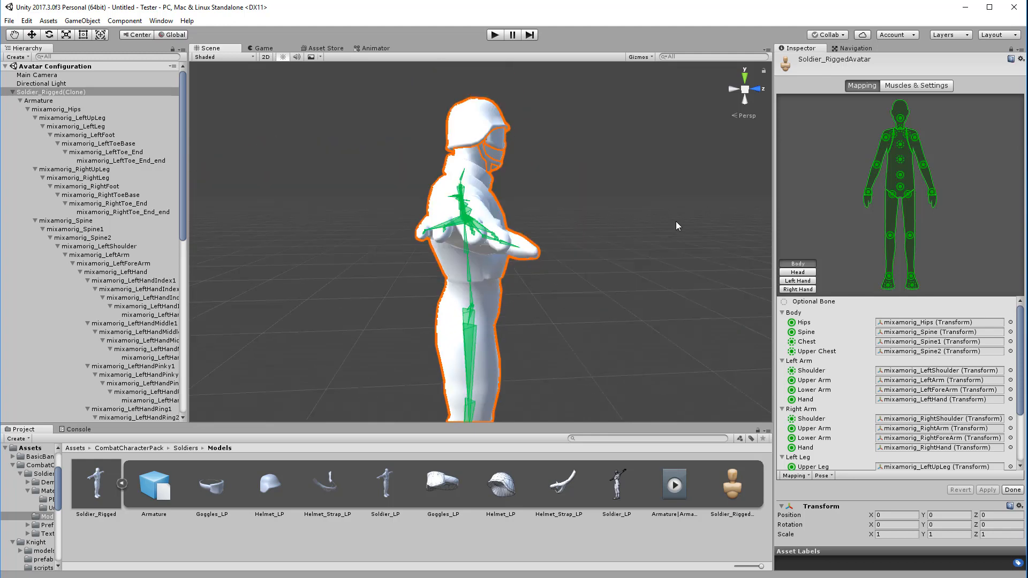
Examine the spine, leg and foot bones of the soldier's skeleton from behind.
left_click_drag(676, 221, 519, 191, "alt")
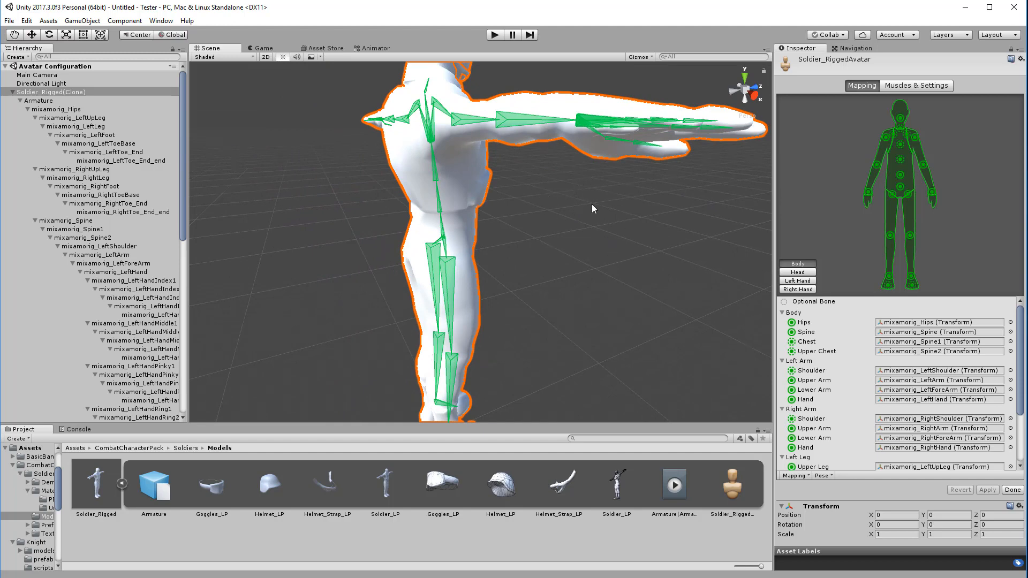
left_click_drag(628, 199, 606, 203, "alt")
right_click_drag(607, 203, 587, 192)
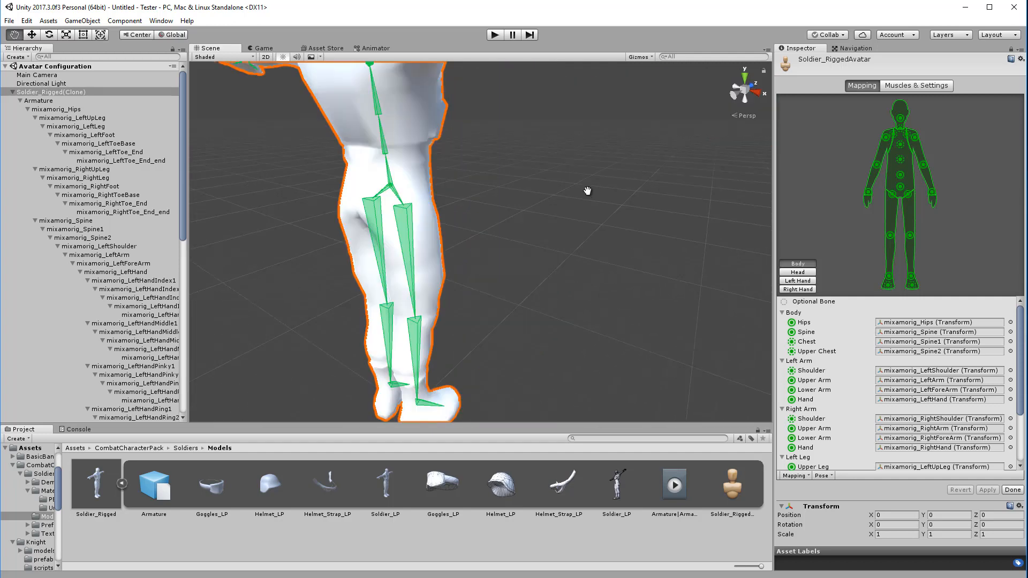
middle_click_drag(588, 190, 593, 148)
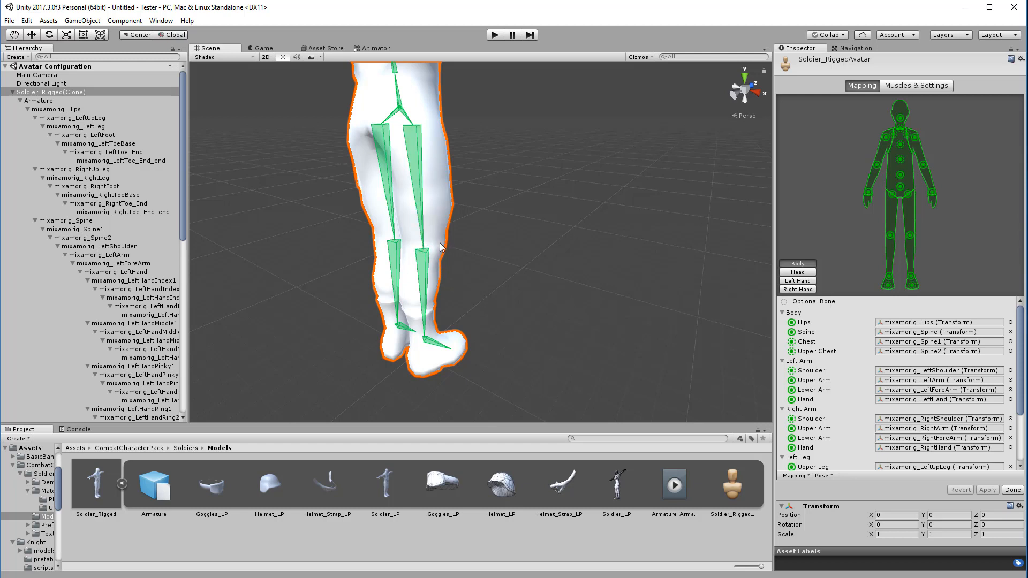
Inspect the upper and lower leg bones of both legs and their mapping in the soldier's avatar.
left_click(420, 208)
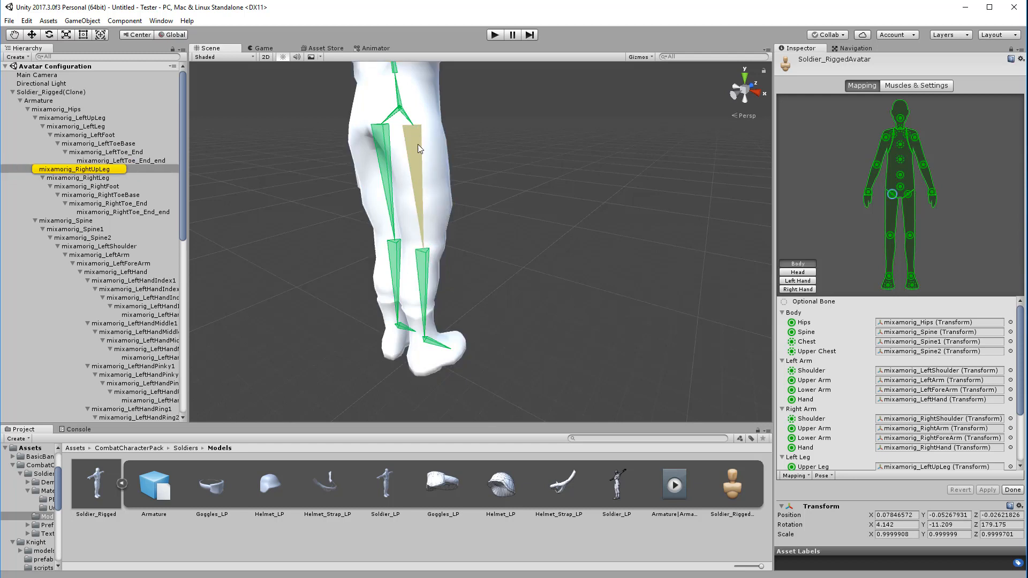
left_click(425, 267)
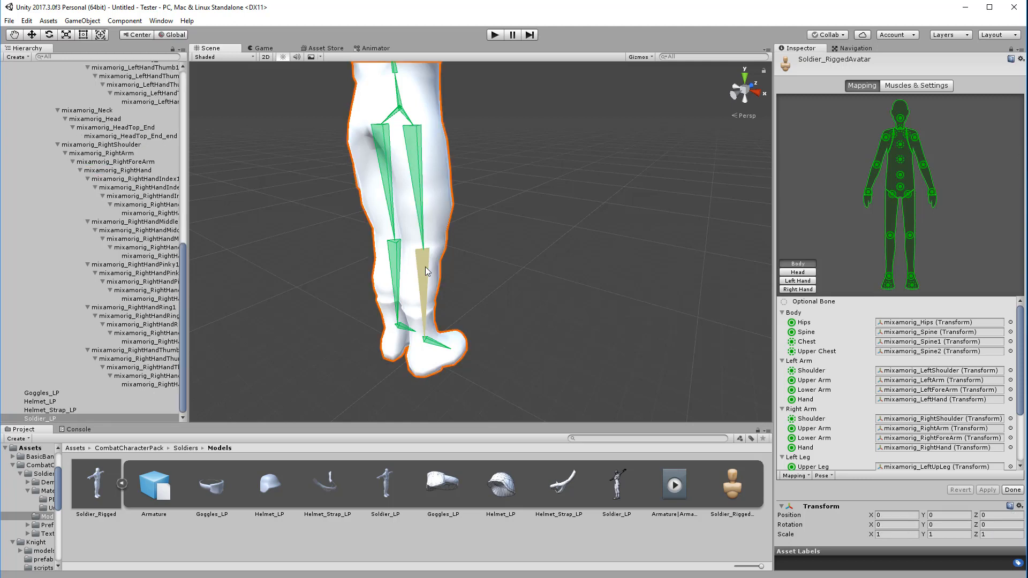
left_click(422, 203)
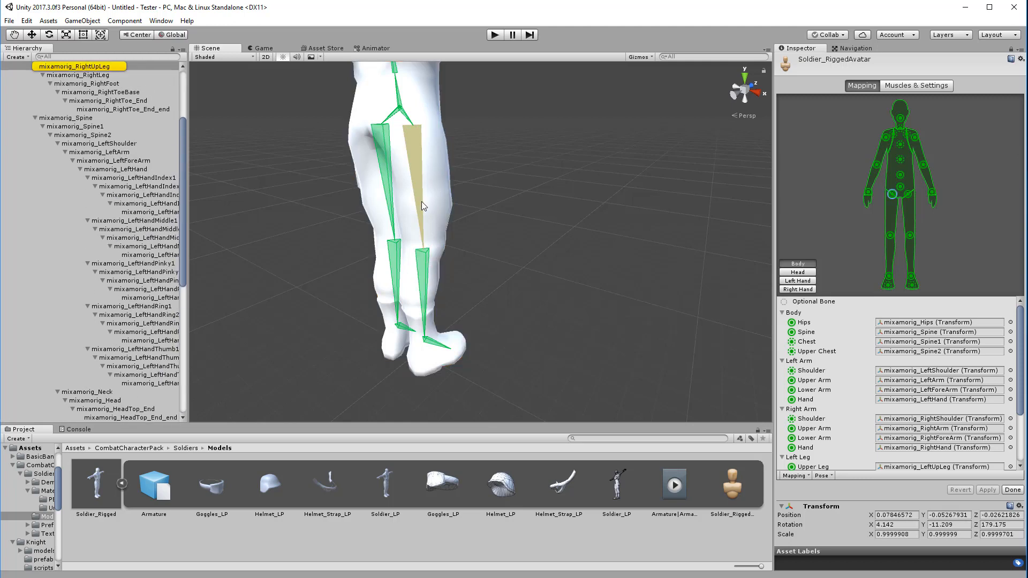
left_click(424, 269)
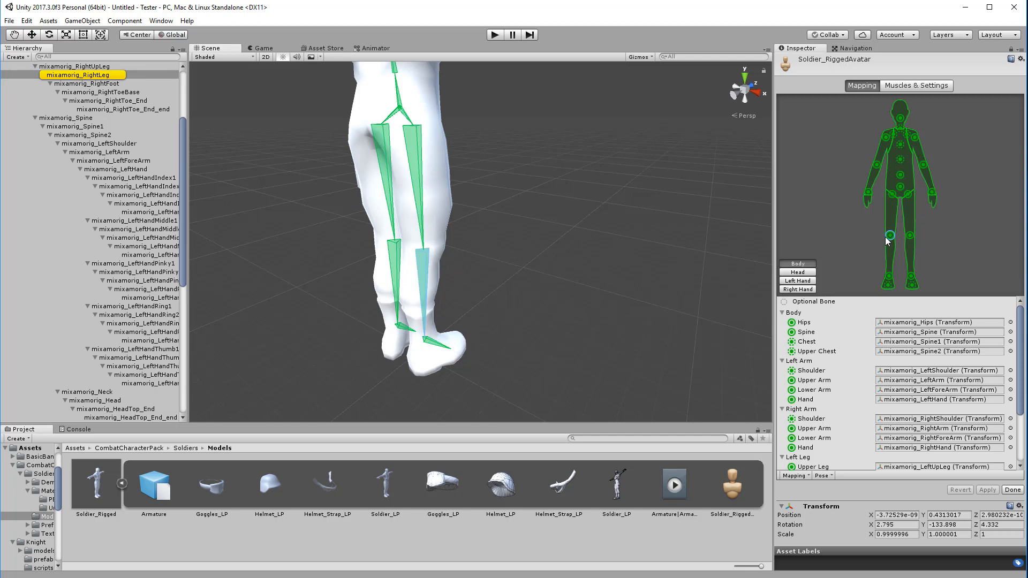
left_click(910, 236)
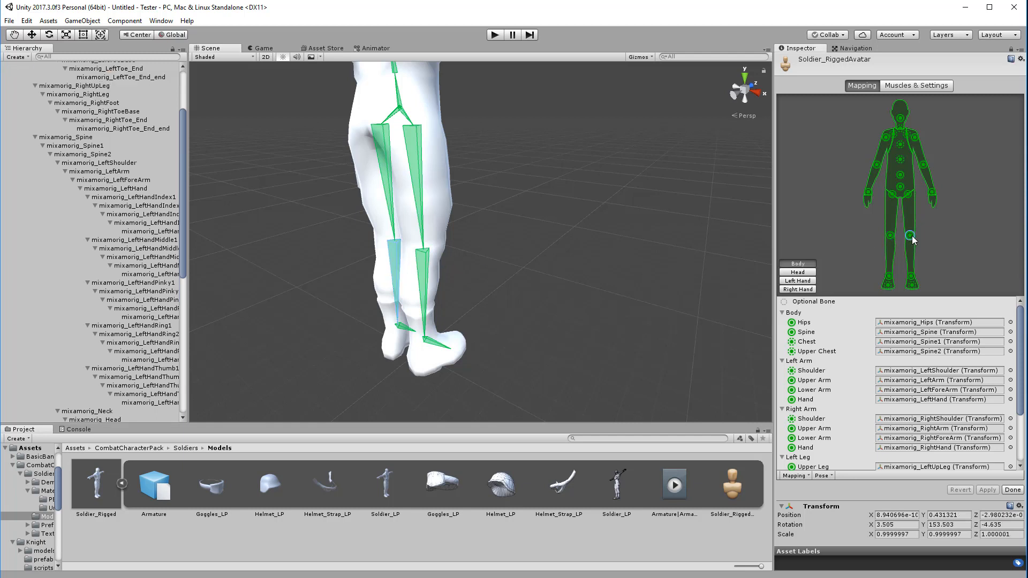
left_click(908, 194)
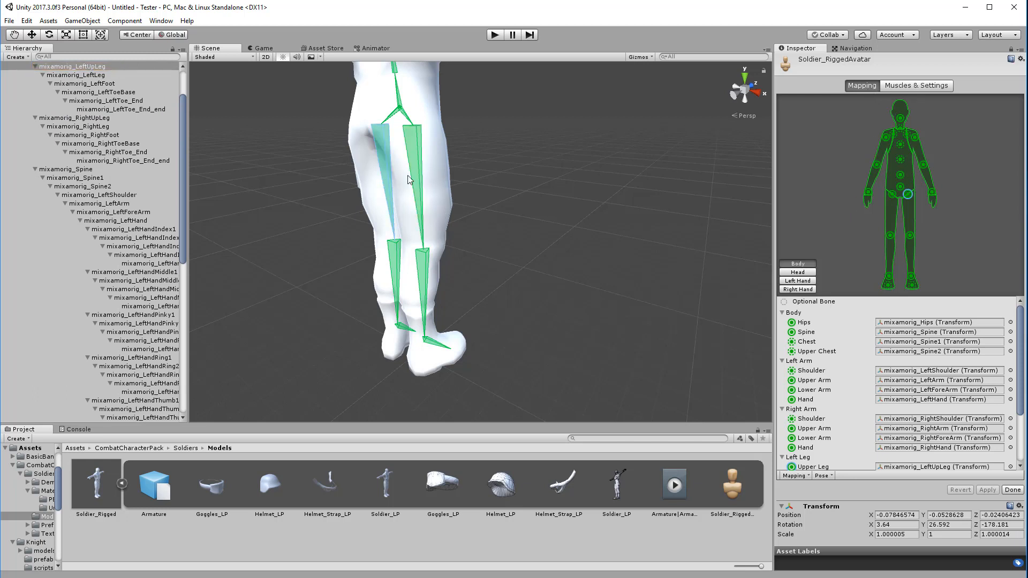
Try setting the left lower leg bone's Y position to 0.48, Y rotation to 141.87 and Z rotation to -30.6, and revert the avatar.
left_click(911, 236)
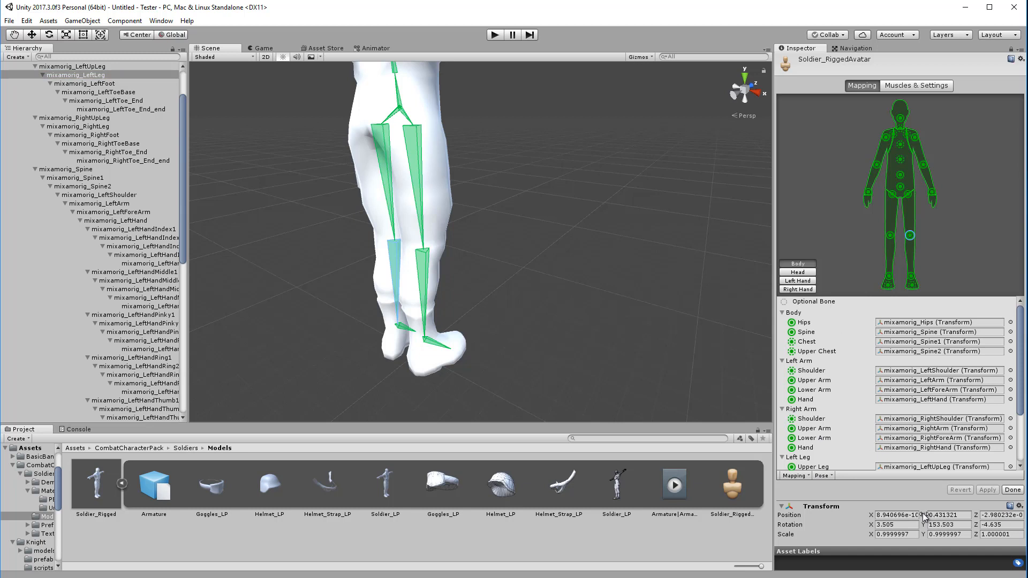
left_click_drag(922, 517, 935, 518)
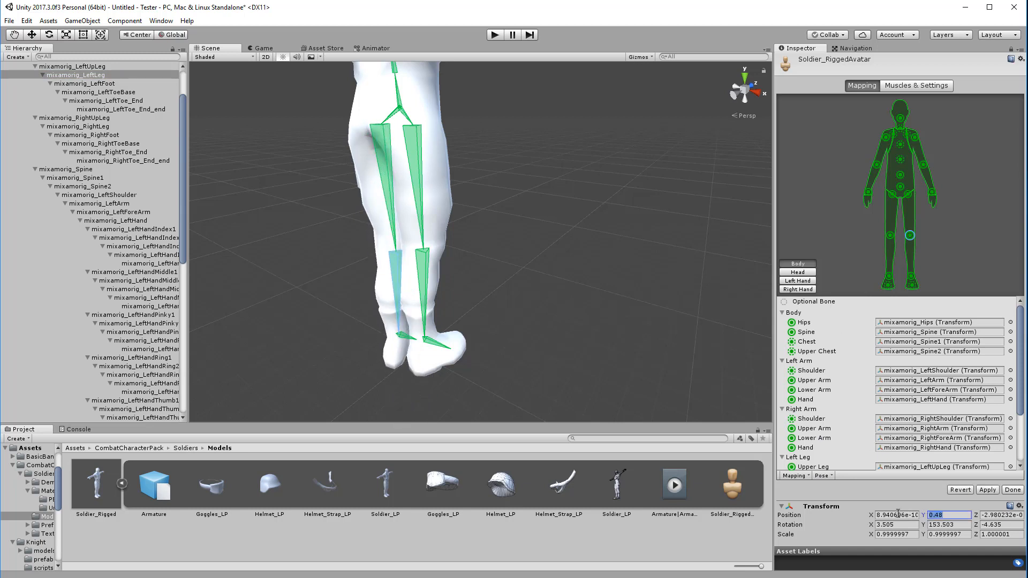
left_click(923, 525)
left_click_drag(909, 526, 728, 549)
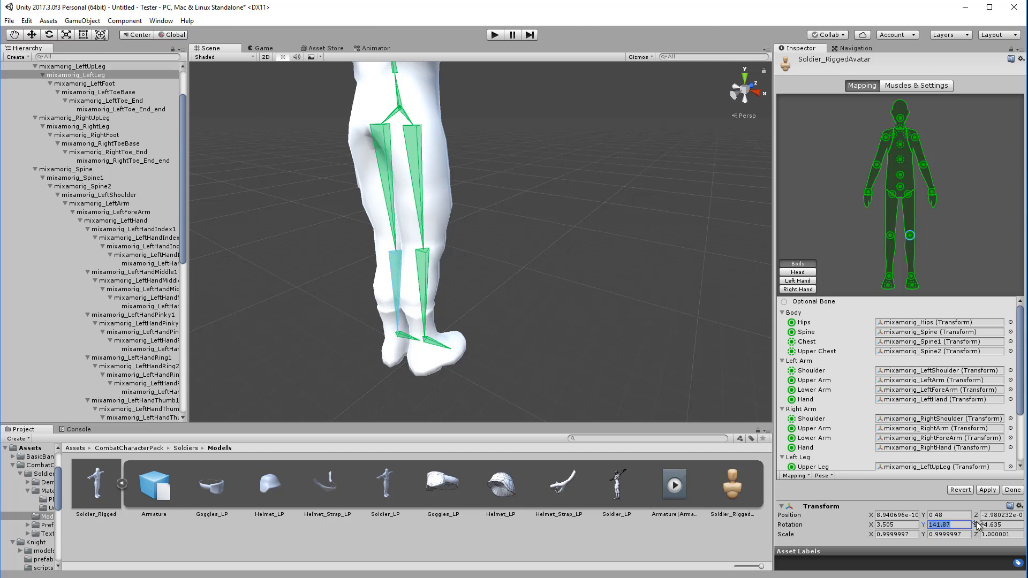
left_click_drag(975, 525, 937, 500)
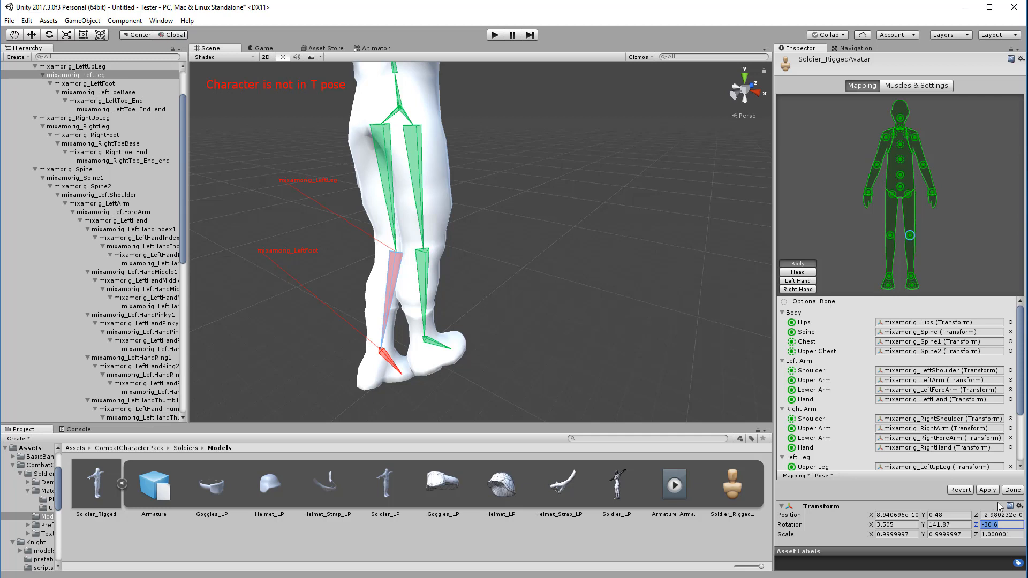
left_click(961, 491)
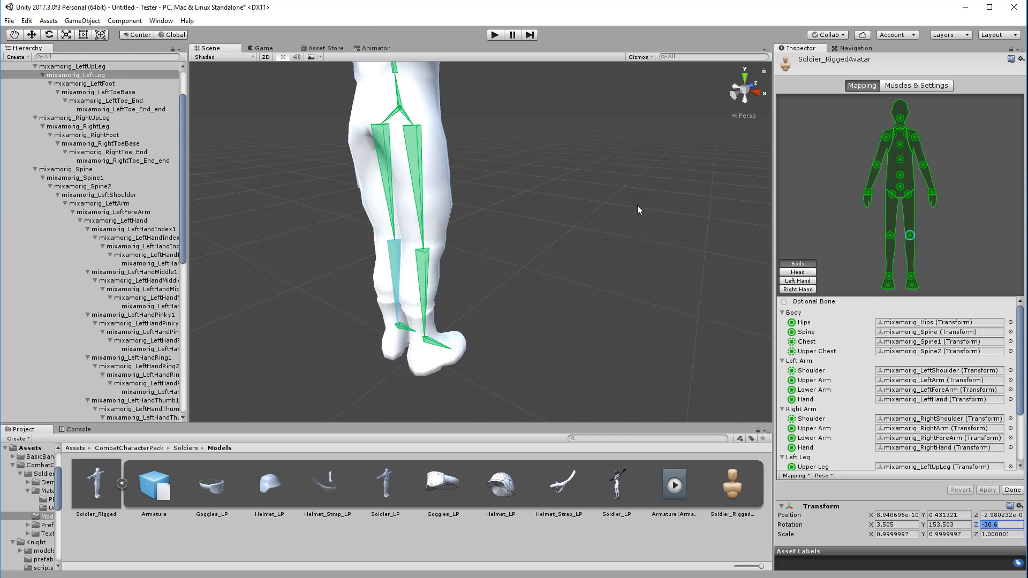
scroll(591, 178, "down", 4)
middle_click_drag(536, 177, 574, 236)
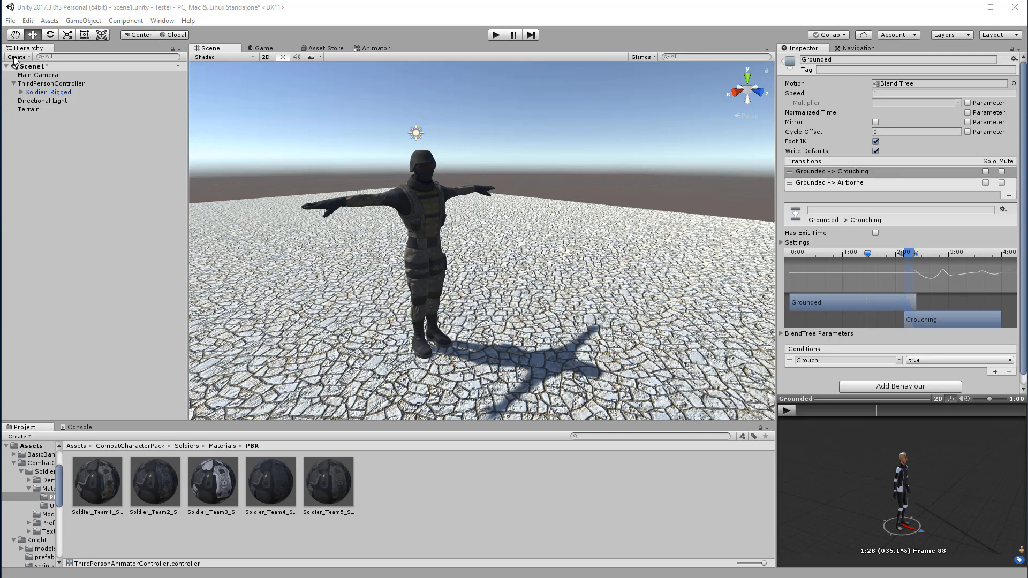
Review the Animator transitions from Grounded to Airborne and both ways between Grounded and Crouching, scrubbing the Grounded-to-Airborne preview.
left_click(377, 49)
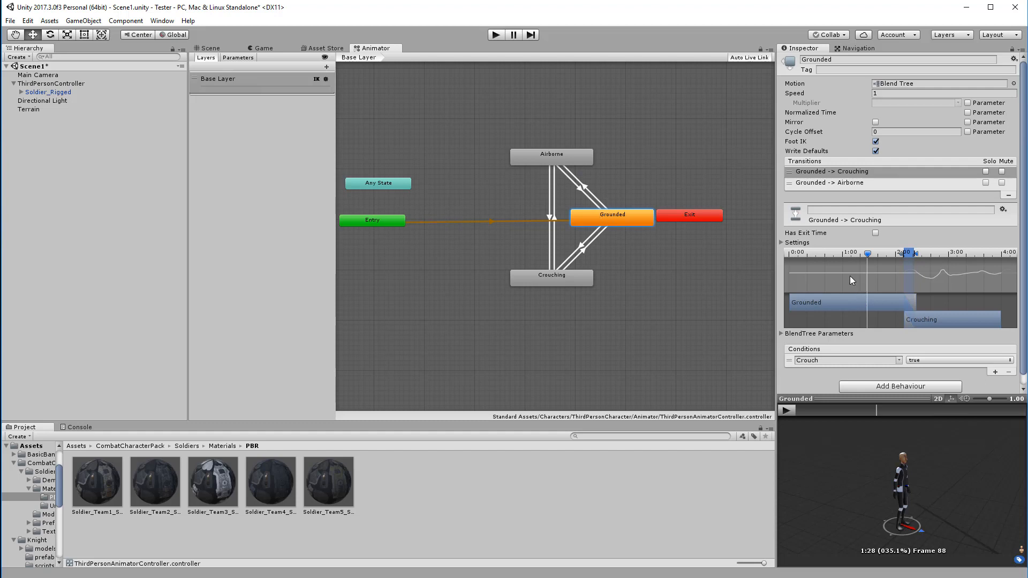
left_click(586, 189)
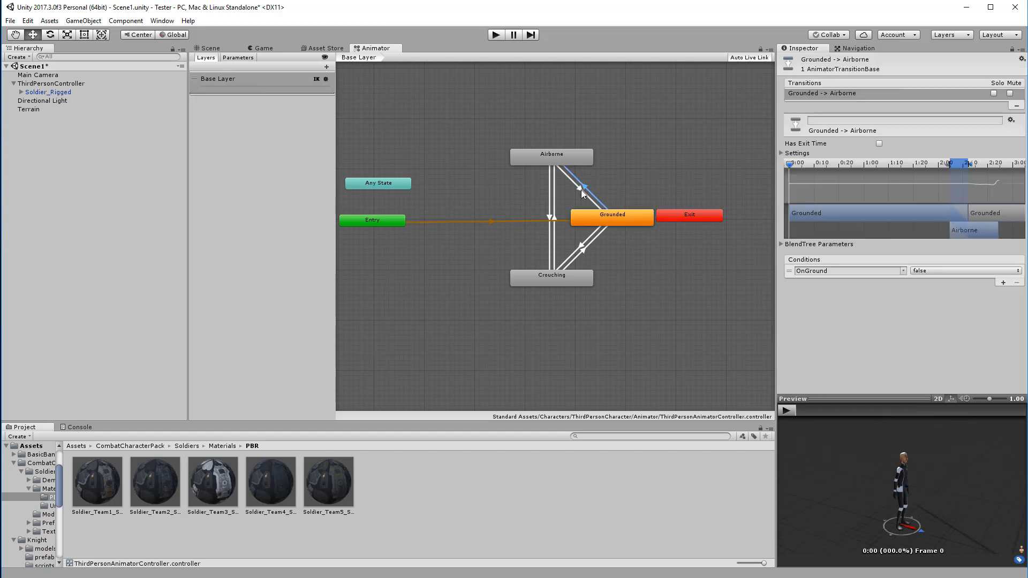
left_click(581, 245)
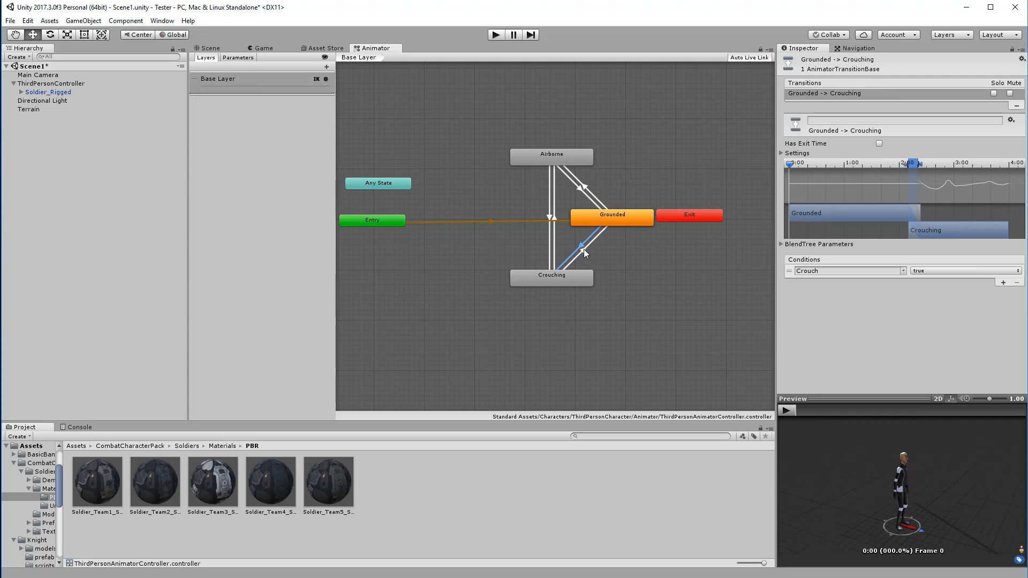
left_click(583, 250)
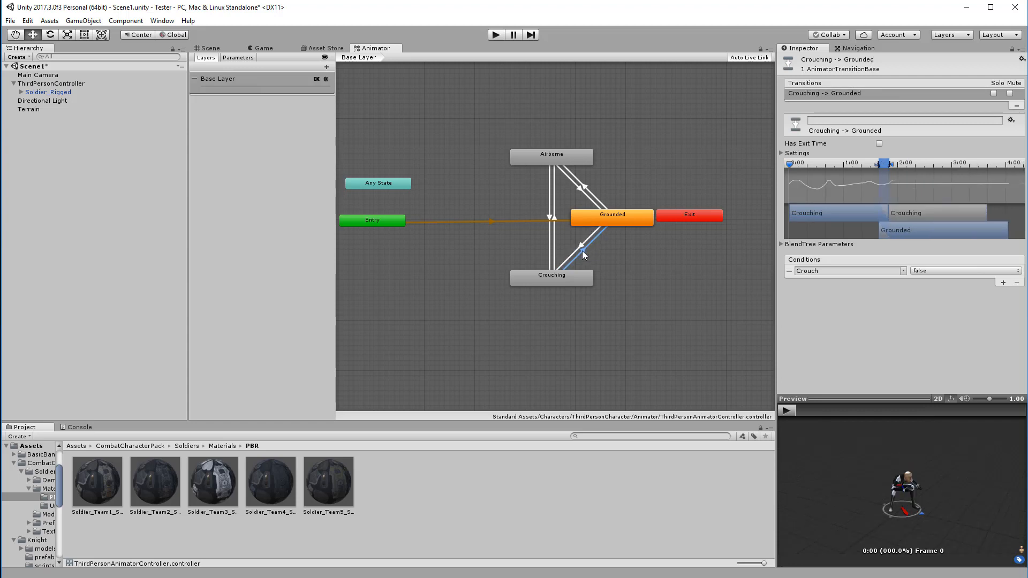
left_click(587, 192)
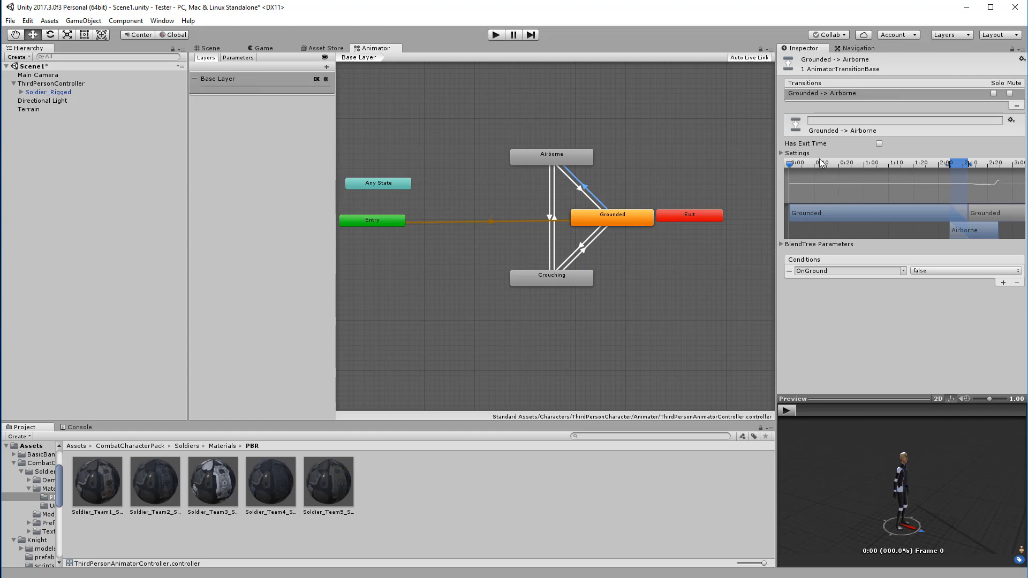
left_click_drag(790, 163, 858, 137)
Open the Grounded state's blend tree to view its motions and select the Base Layer.
left_click(612, 220)
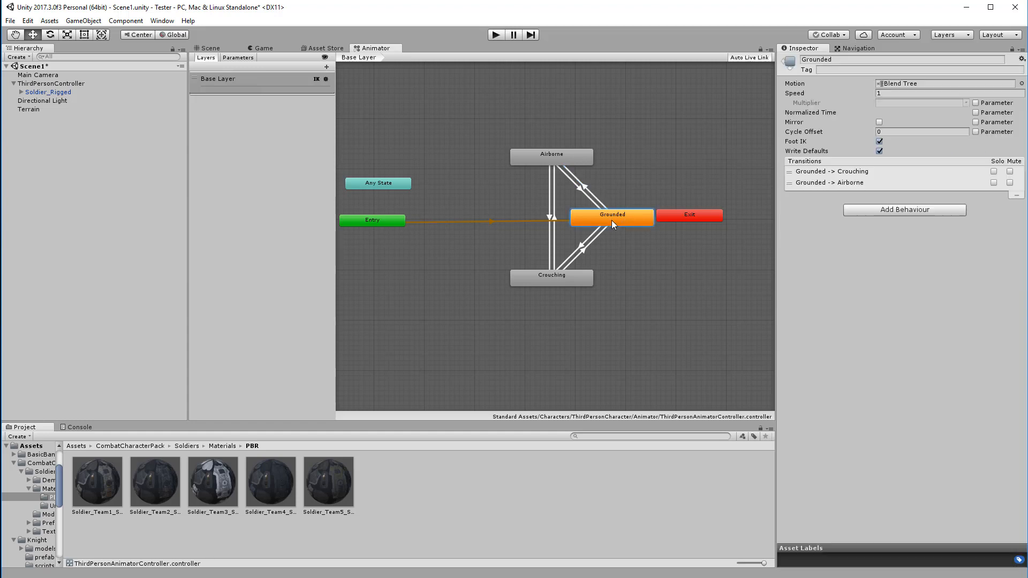
double_click(613, 221)
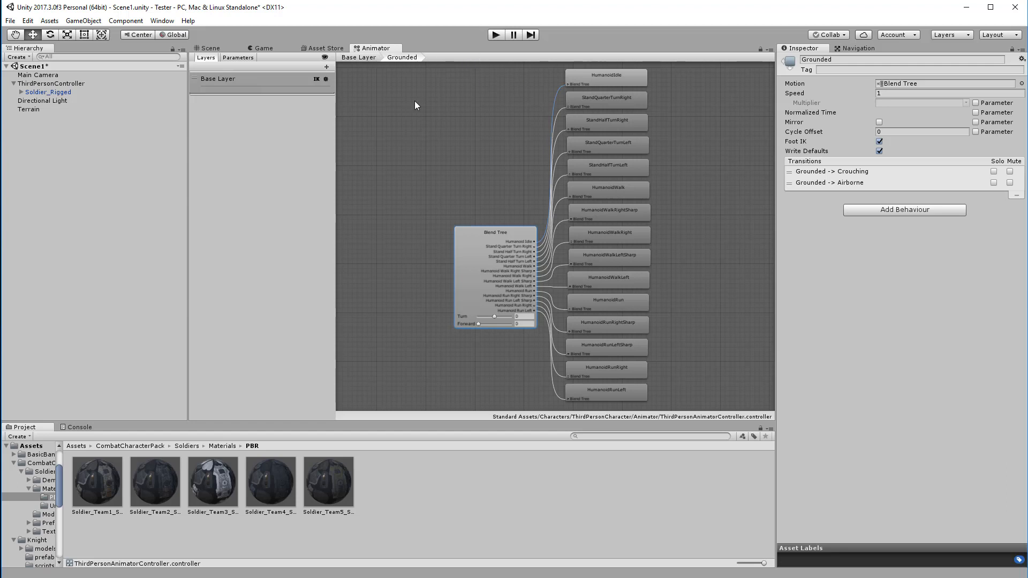
left_click(234, 80)
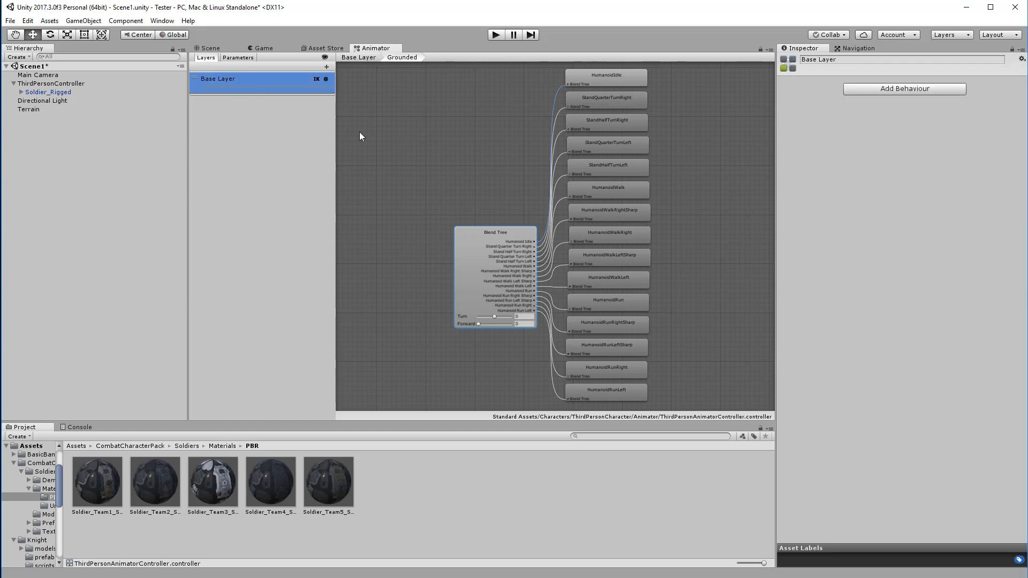
double_click(213, 79)
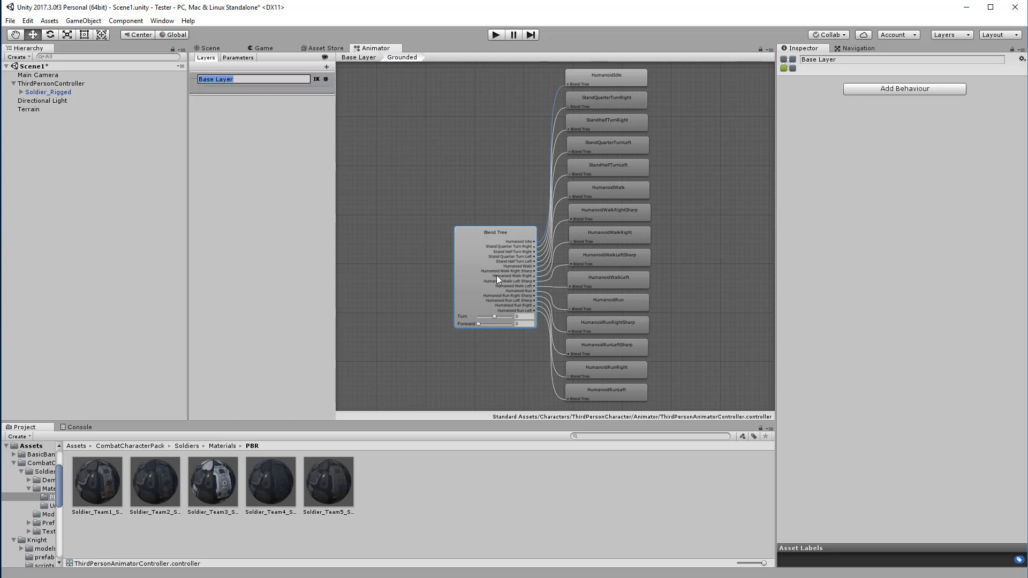
Inspect the StandQuarterTurnRight and HumanoidIdle clips in the blend tree and play the HumanoidIdle preview.
left_click(605, 79)
left_click(603, 108)
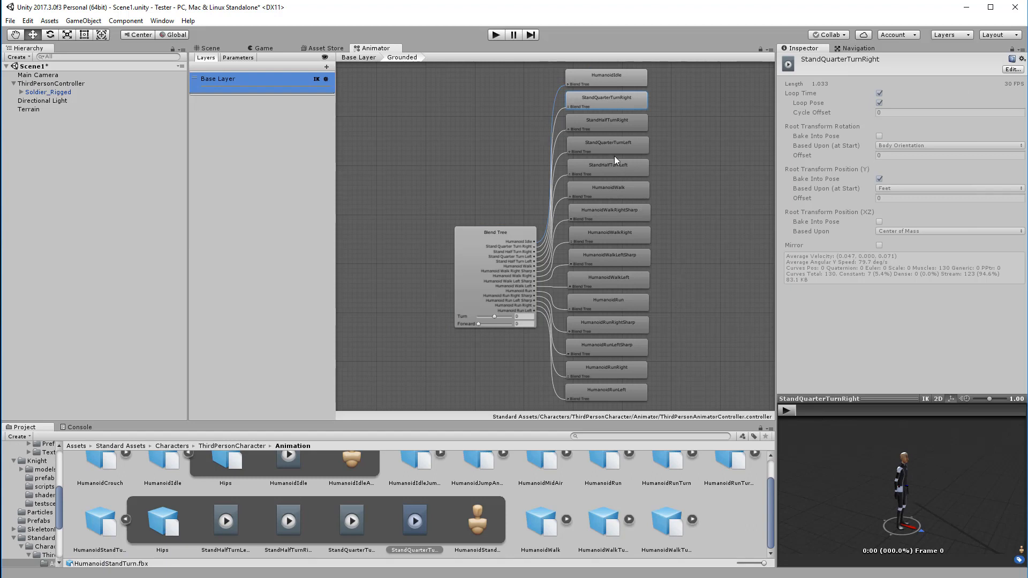
left_click(601, 74)
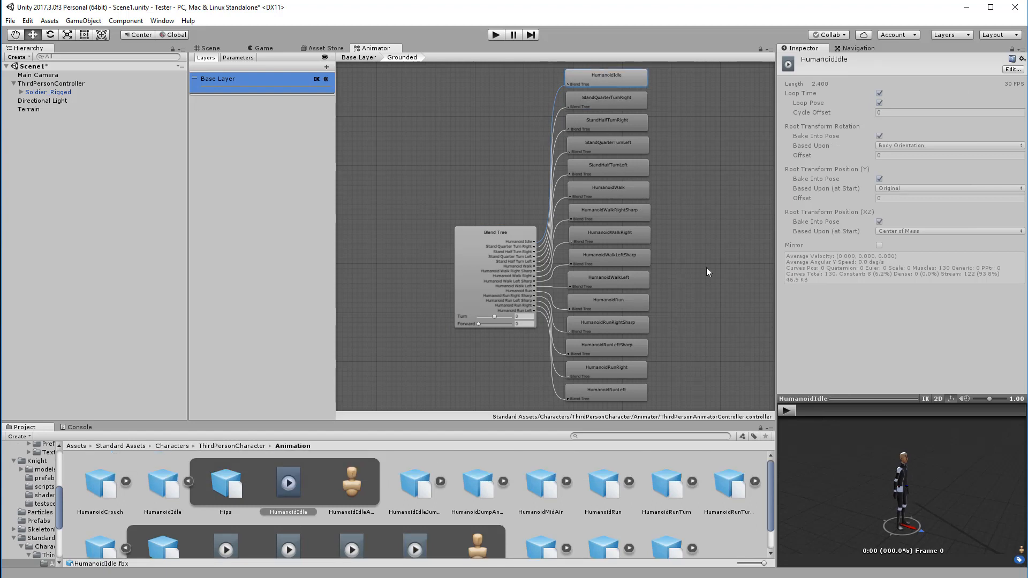
left_click(785, 411)
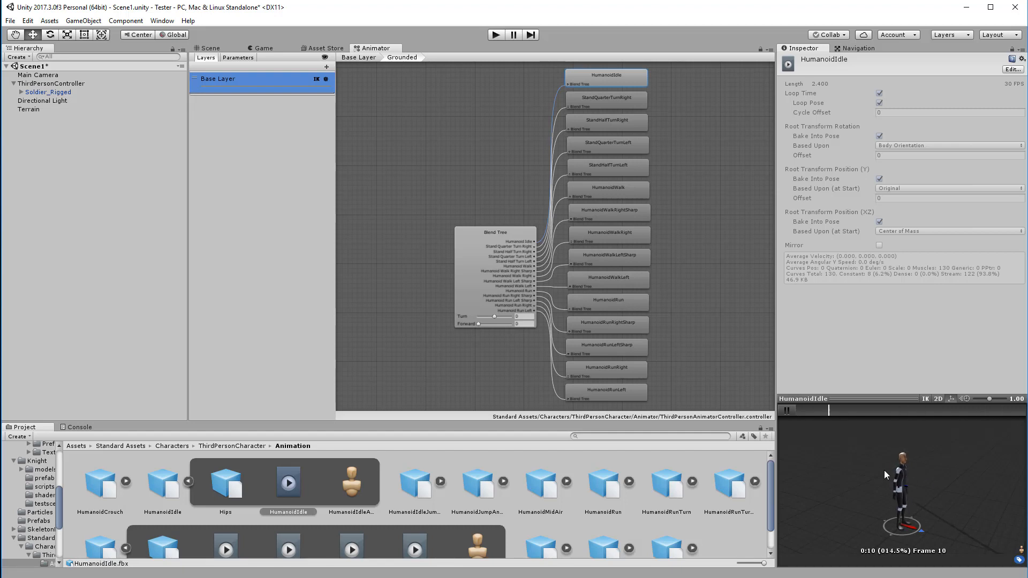
left_click(782, 409)
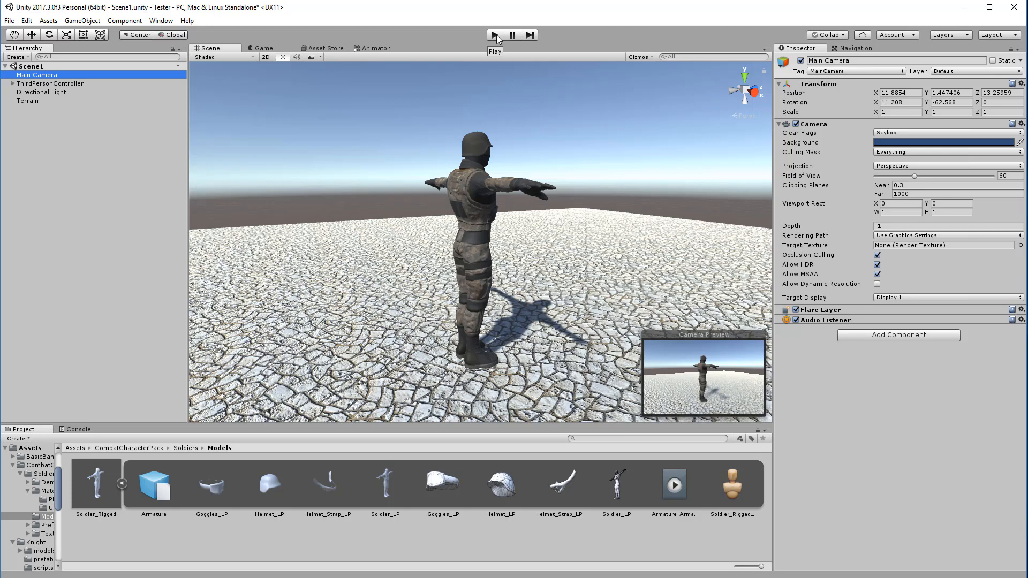
Play the scene, run the soldier forward across the terrain, and stop playback.
left_click(495, 35)
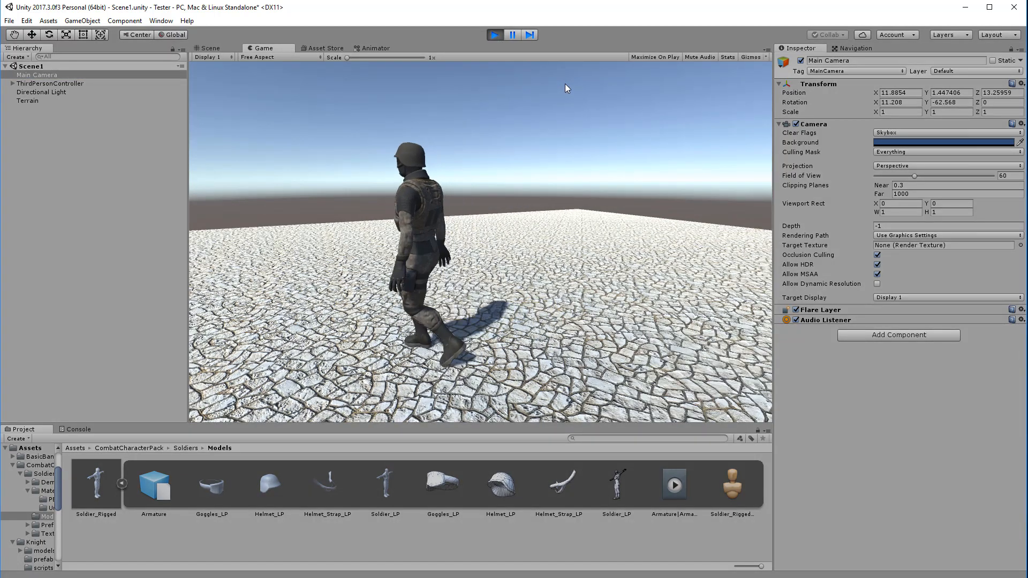
key("w")
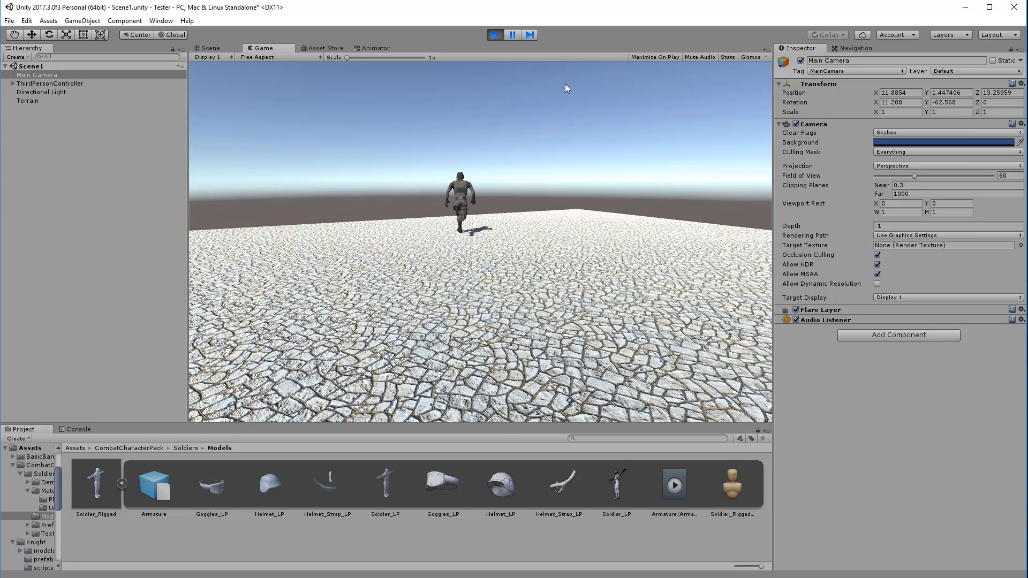
key("w")
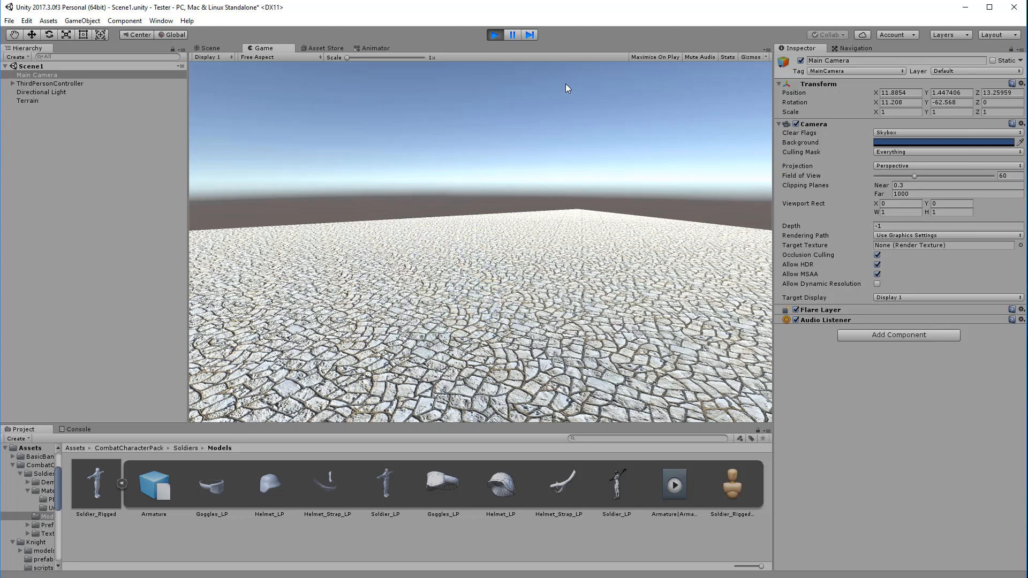
left_click(495, 35)
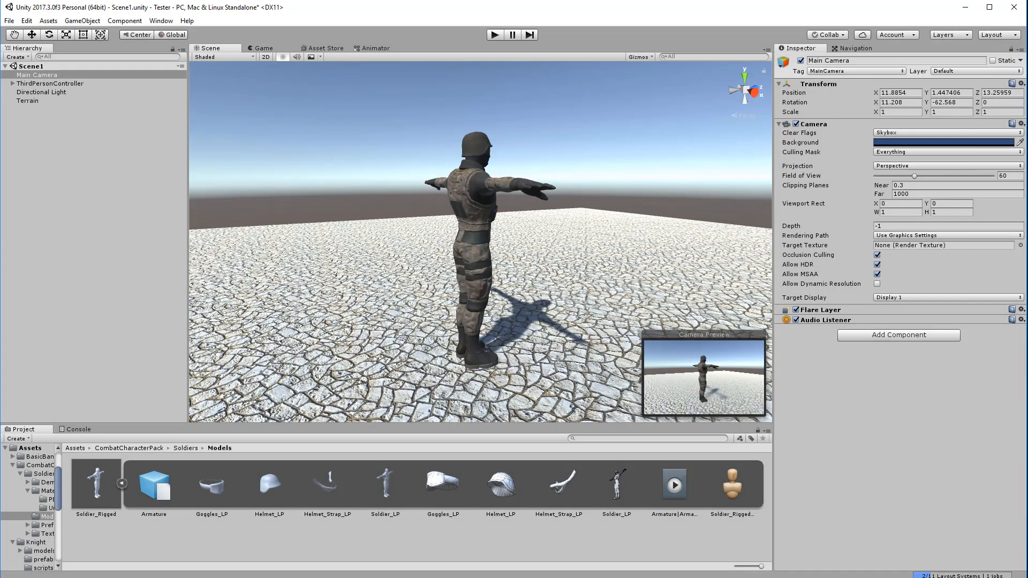